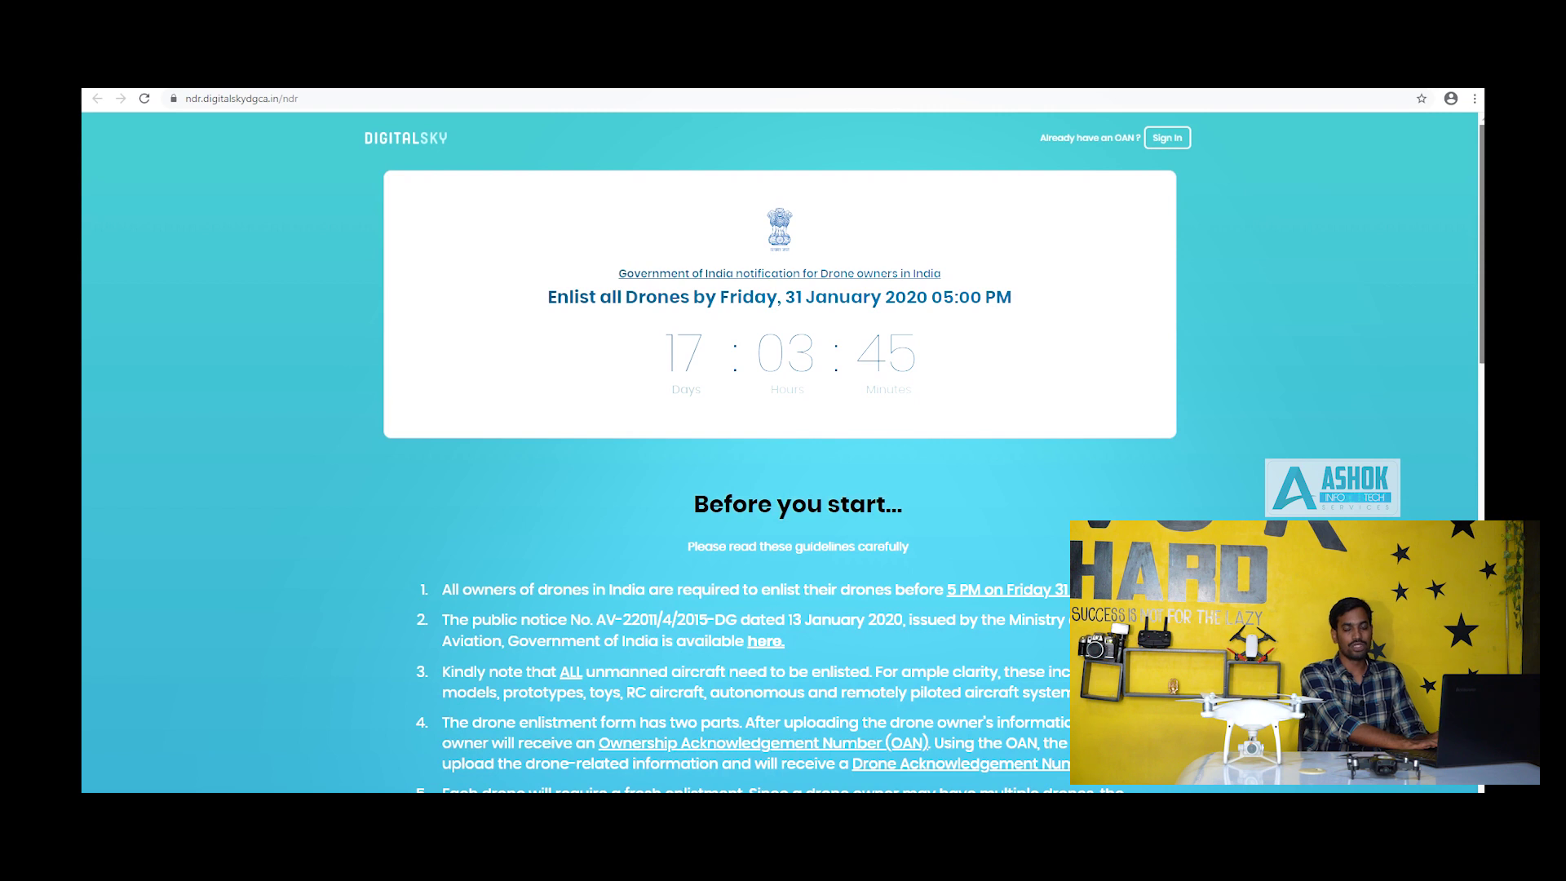
Scroll through the guidelines, choose ENLIST MY DRONE and focus the Full name field.
scroll(783, 448, "down", 3)
scroll(783, 449, "down", 8)
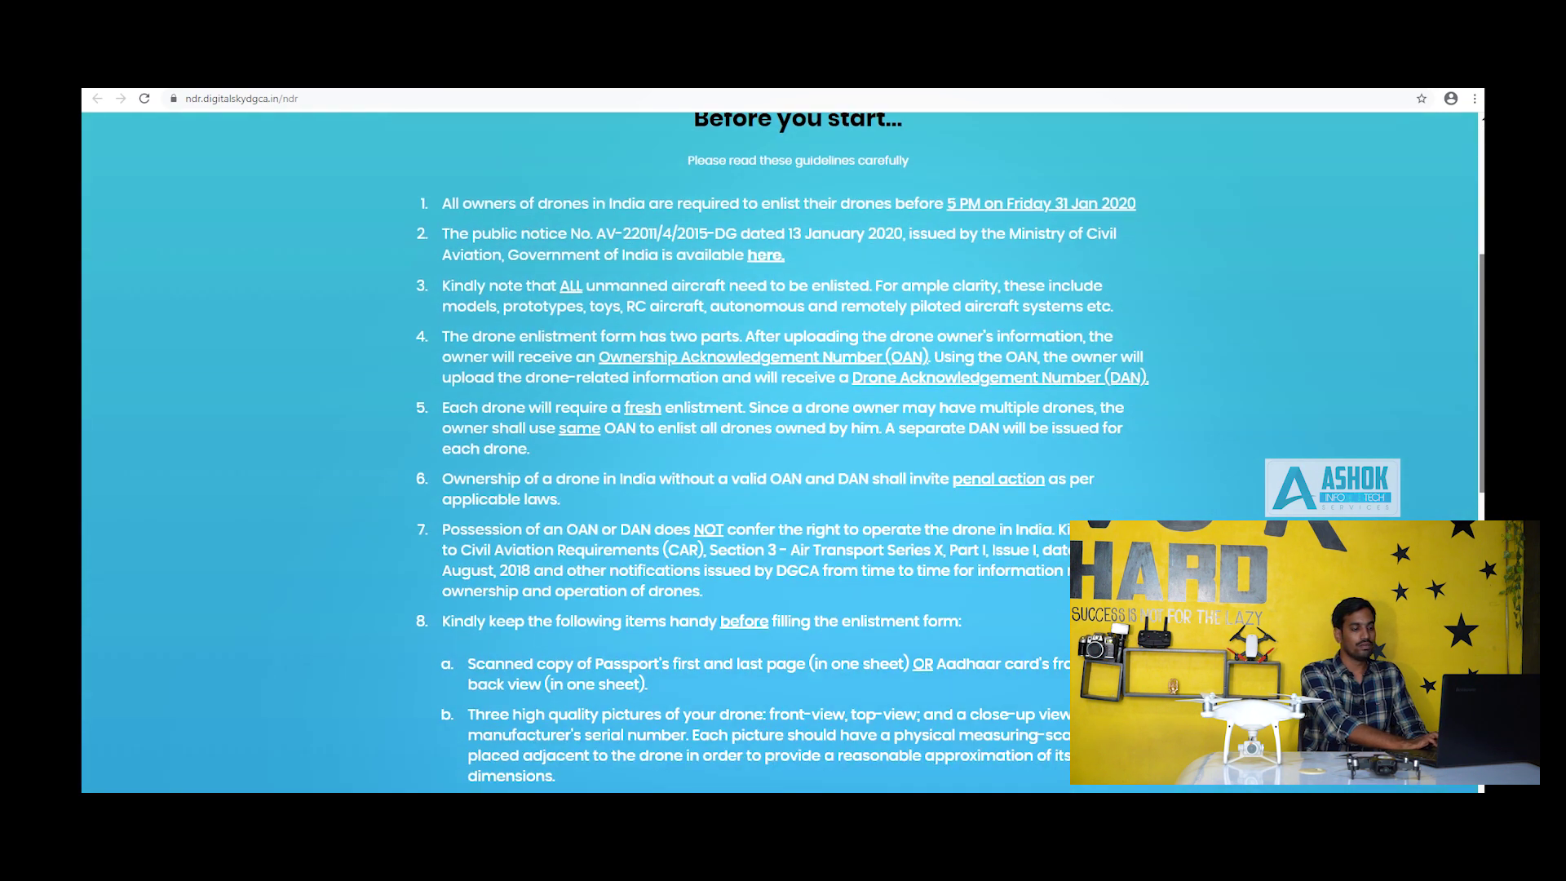
scroll(783, 449, "down", 5)
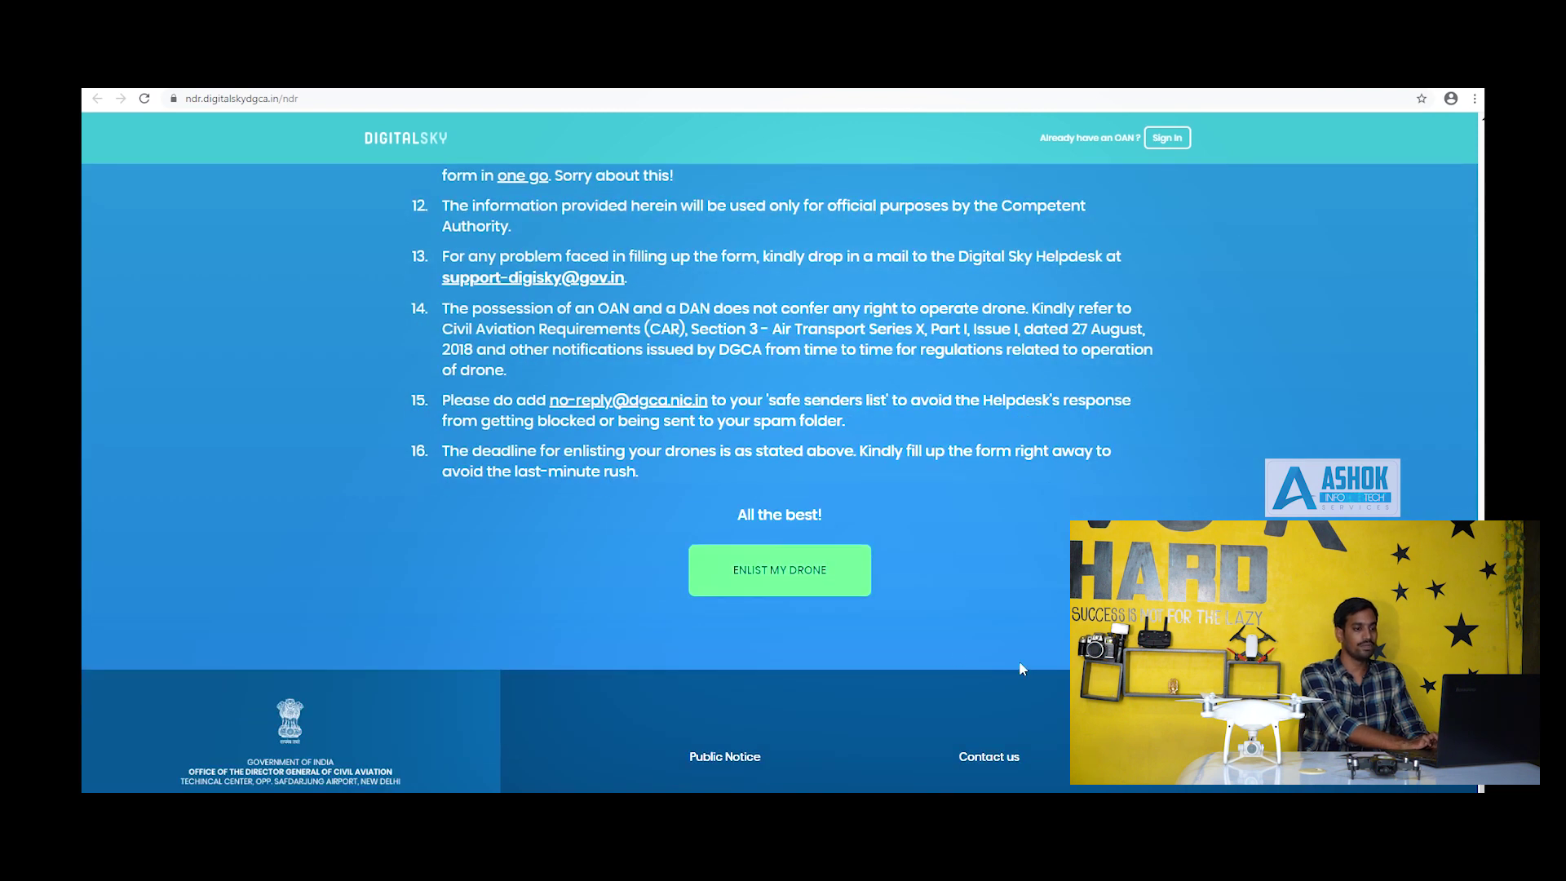
left_click(759, 577)
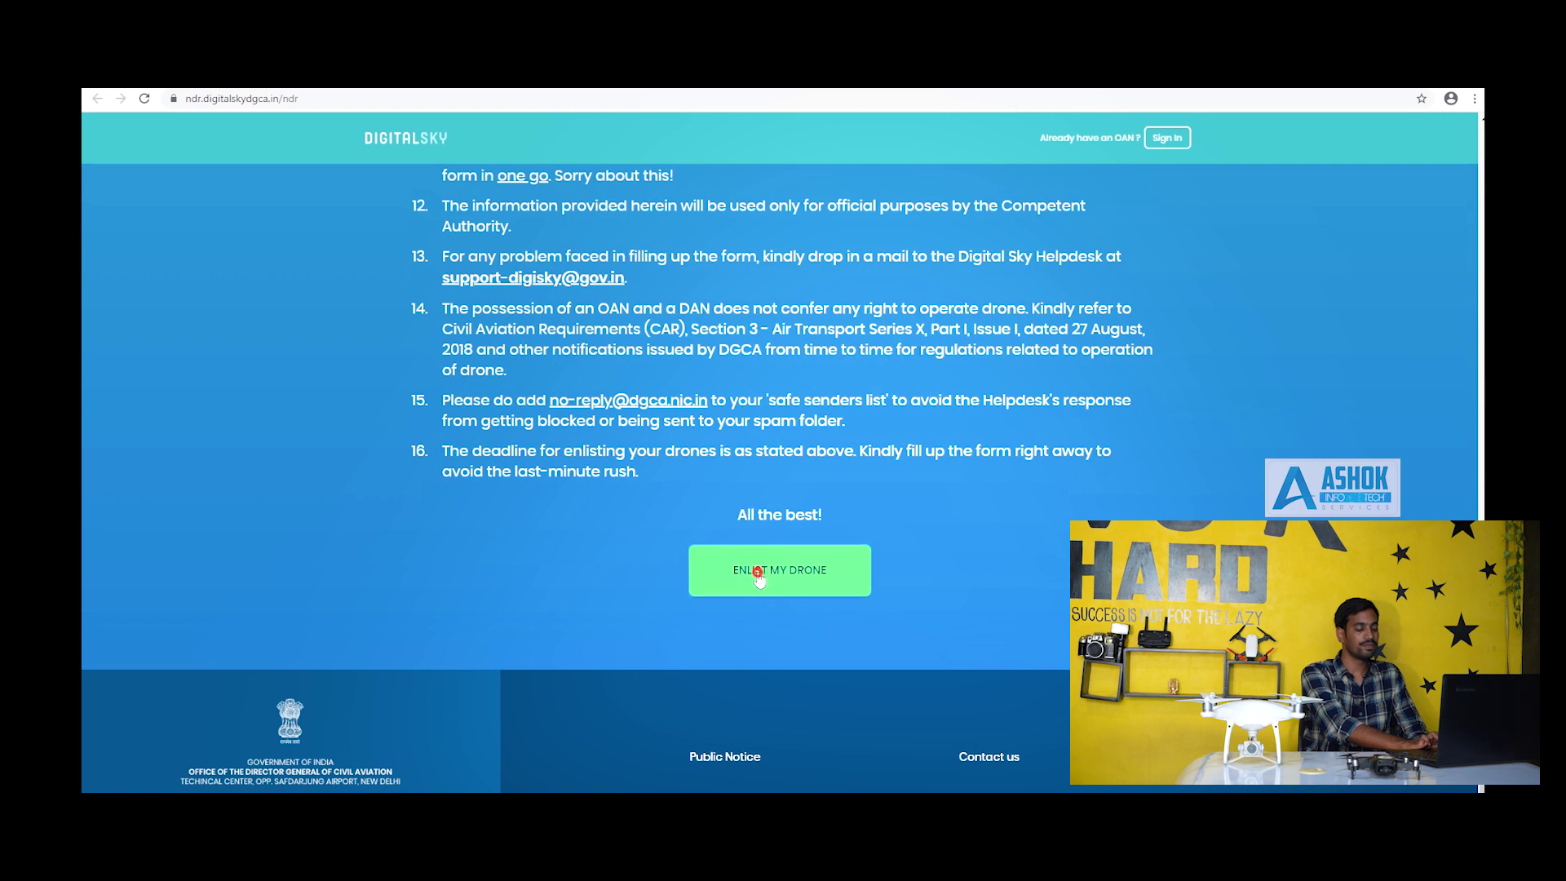
left_click(775, 322)
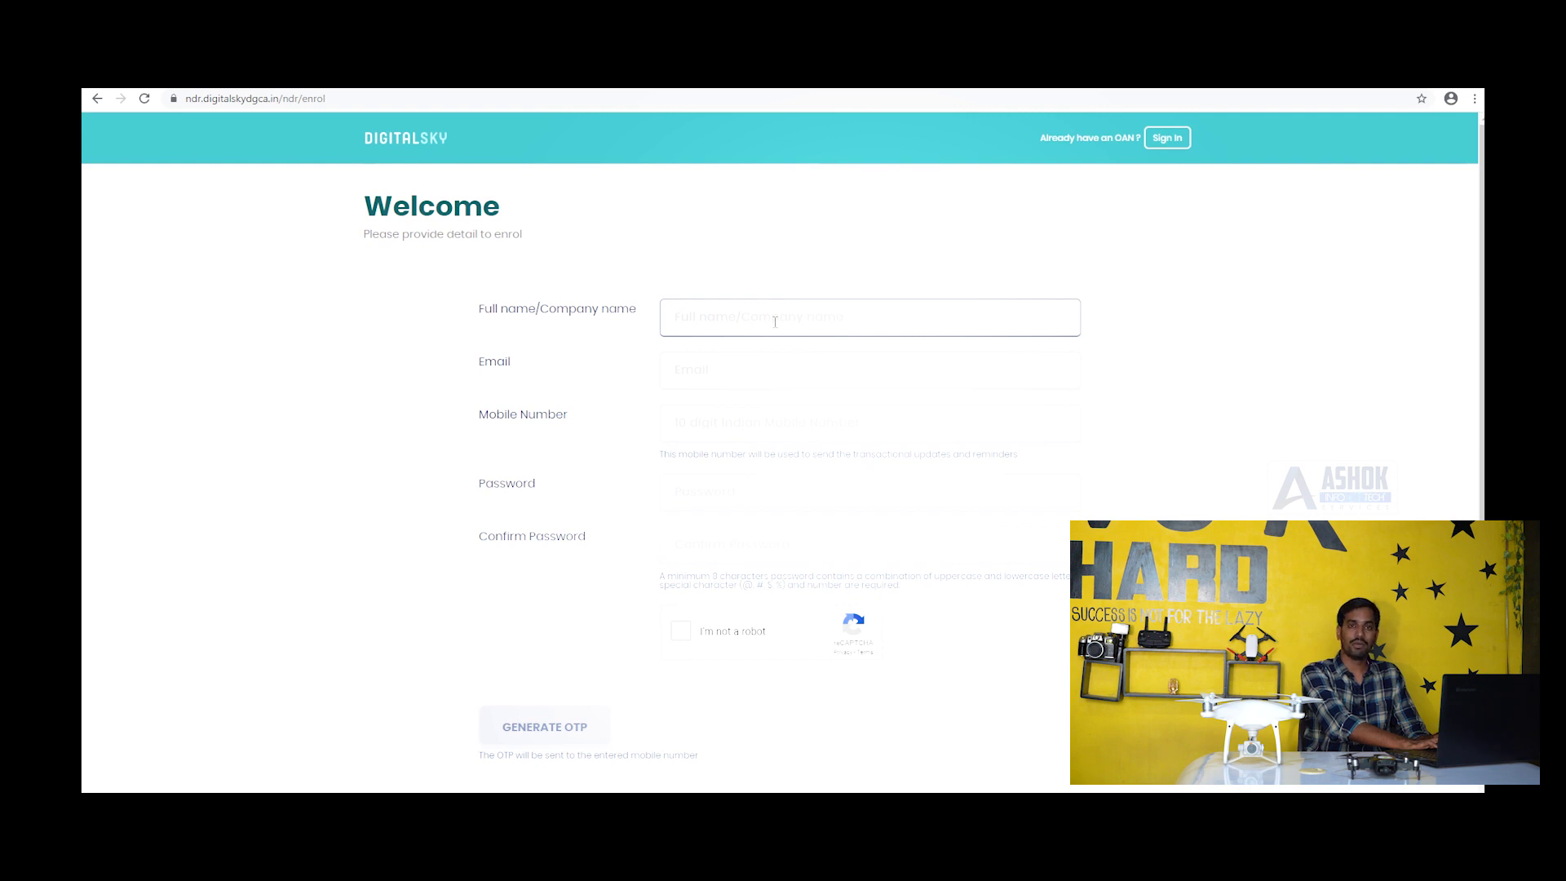
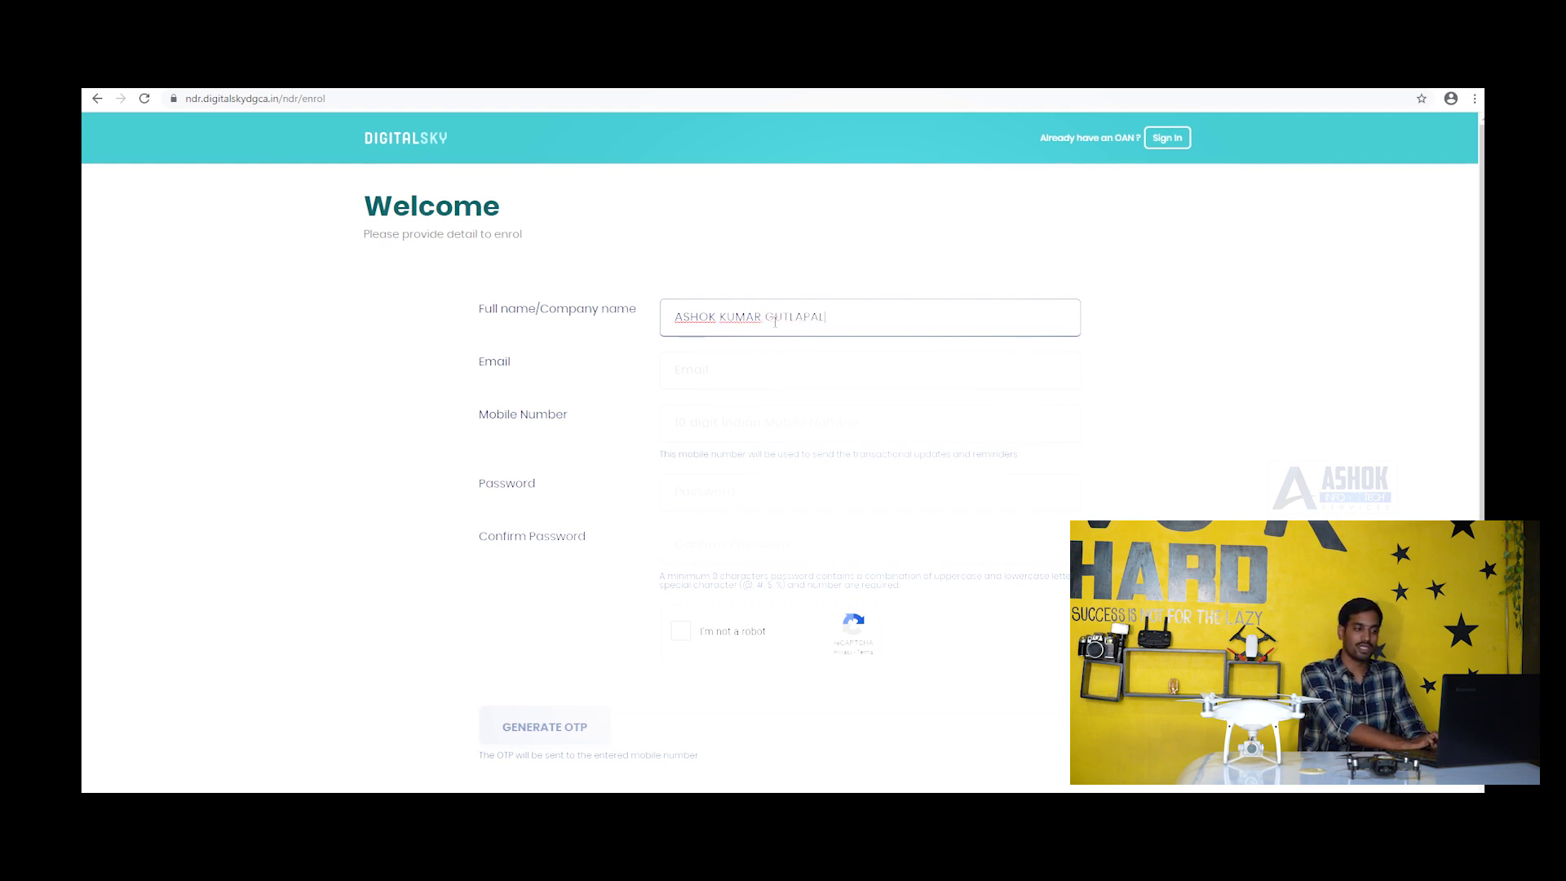
Enter the owner's full name, e-mail, mobile number and password, tick the captcha and request an OTP.
key("Tab")
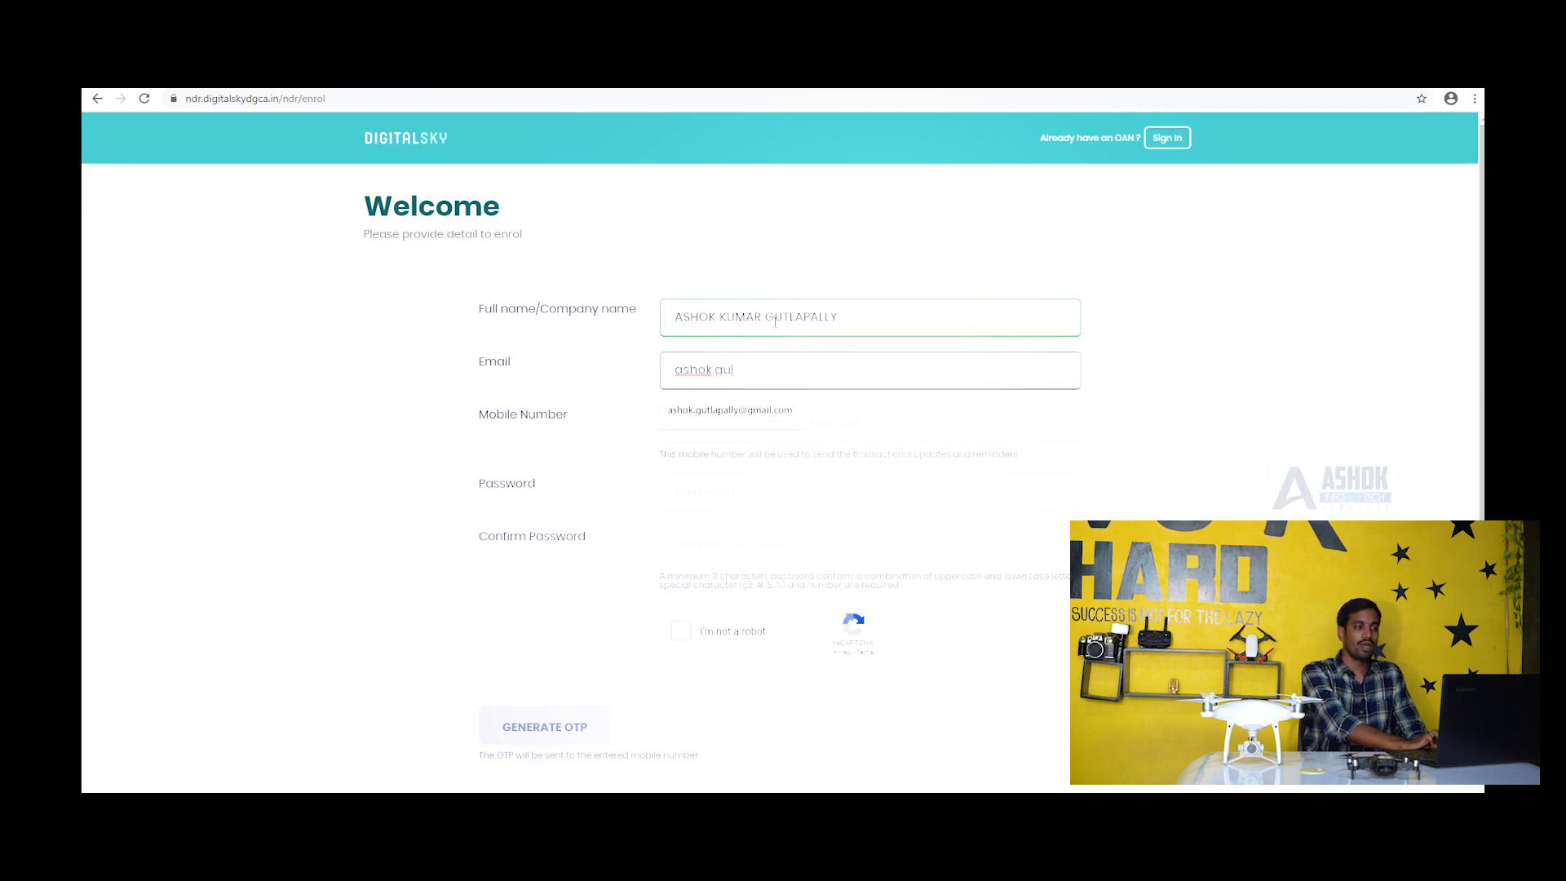
key("Tab")
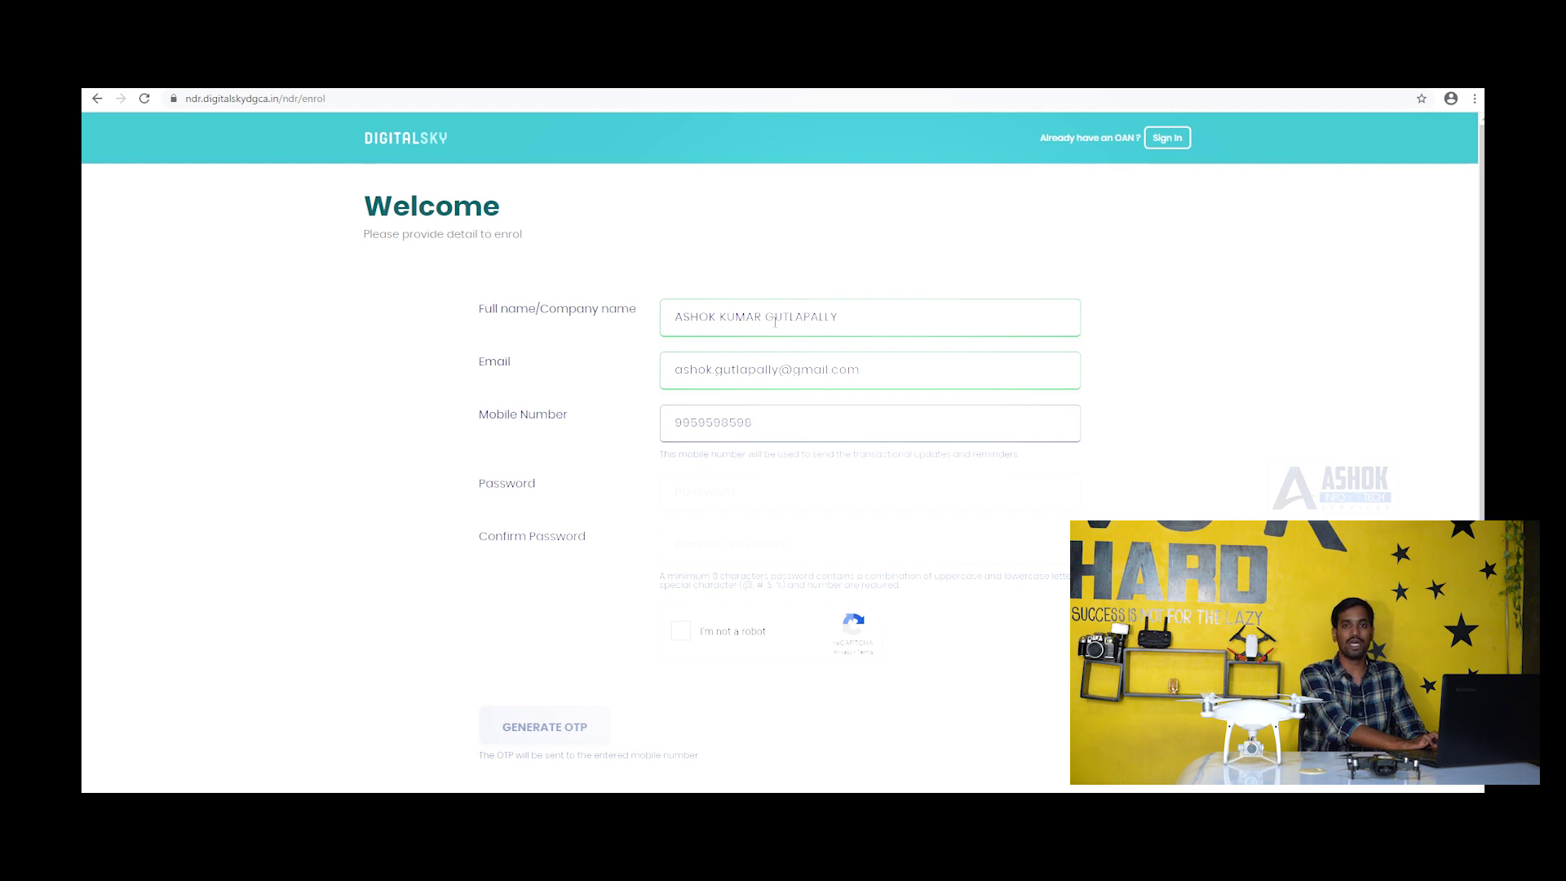
key("Tab")
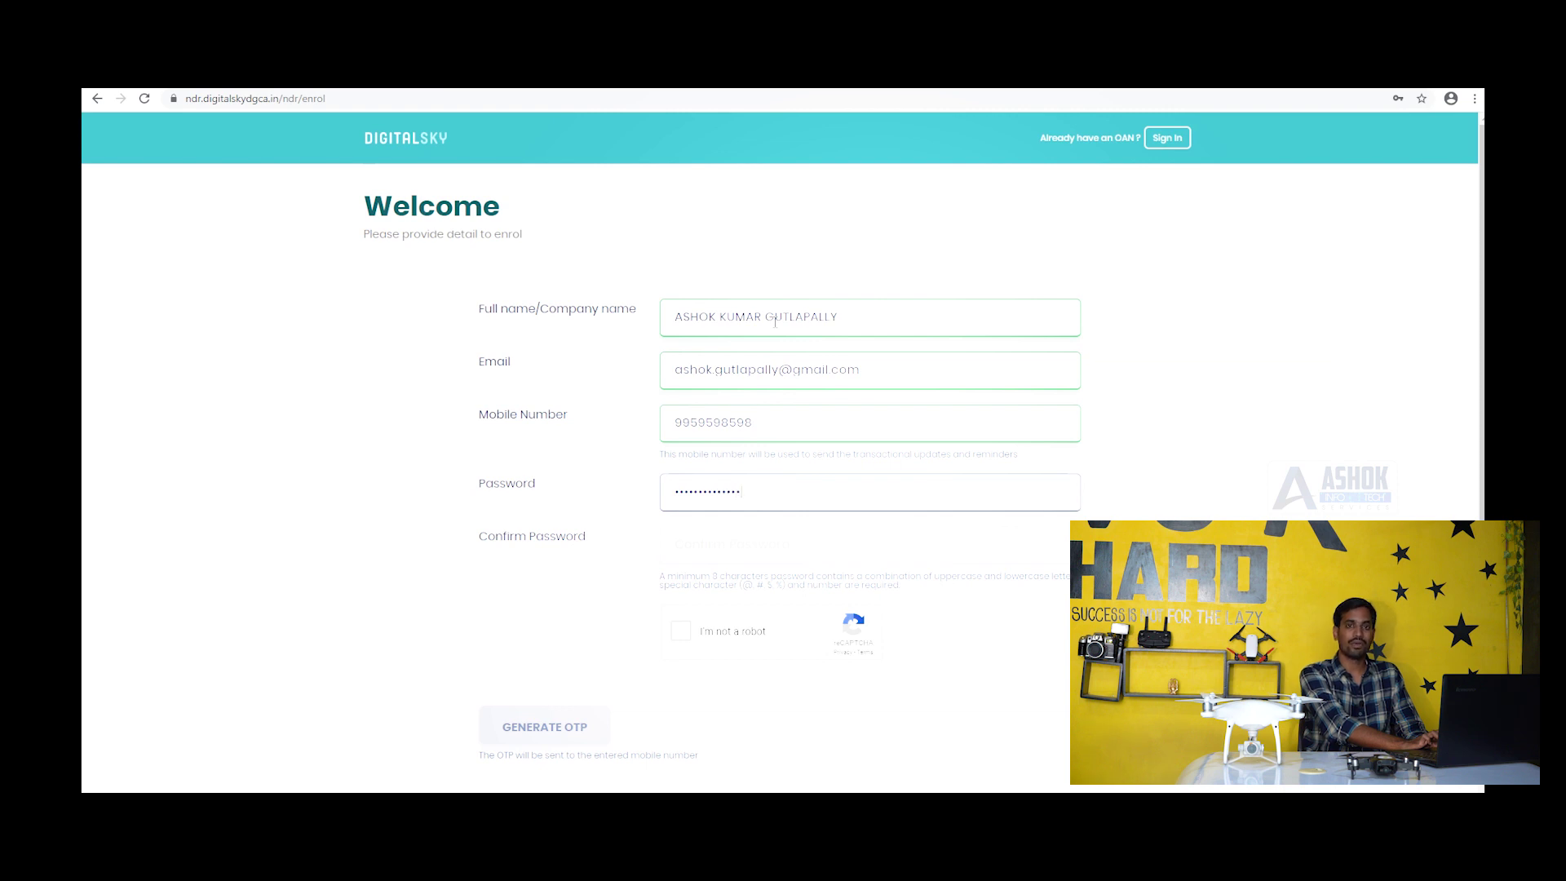
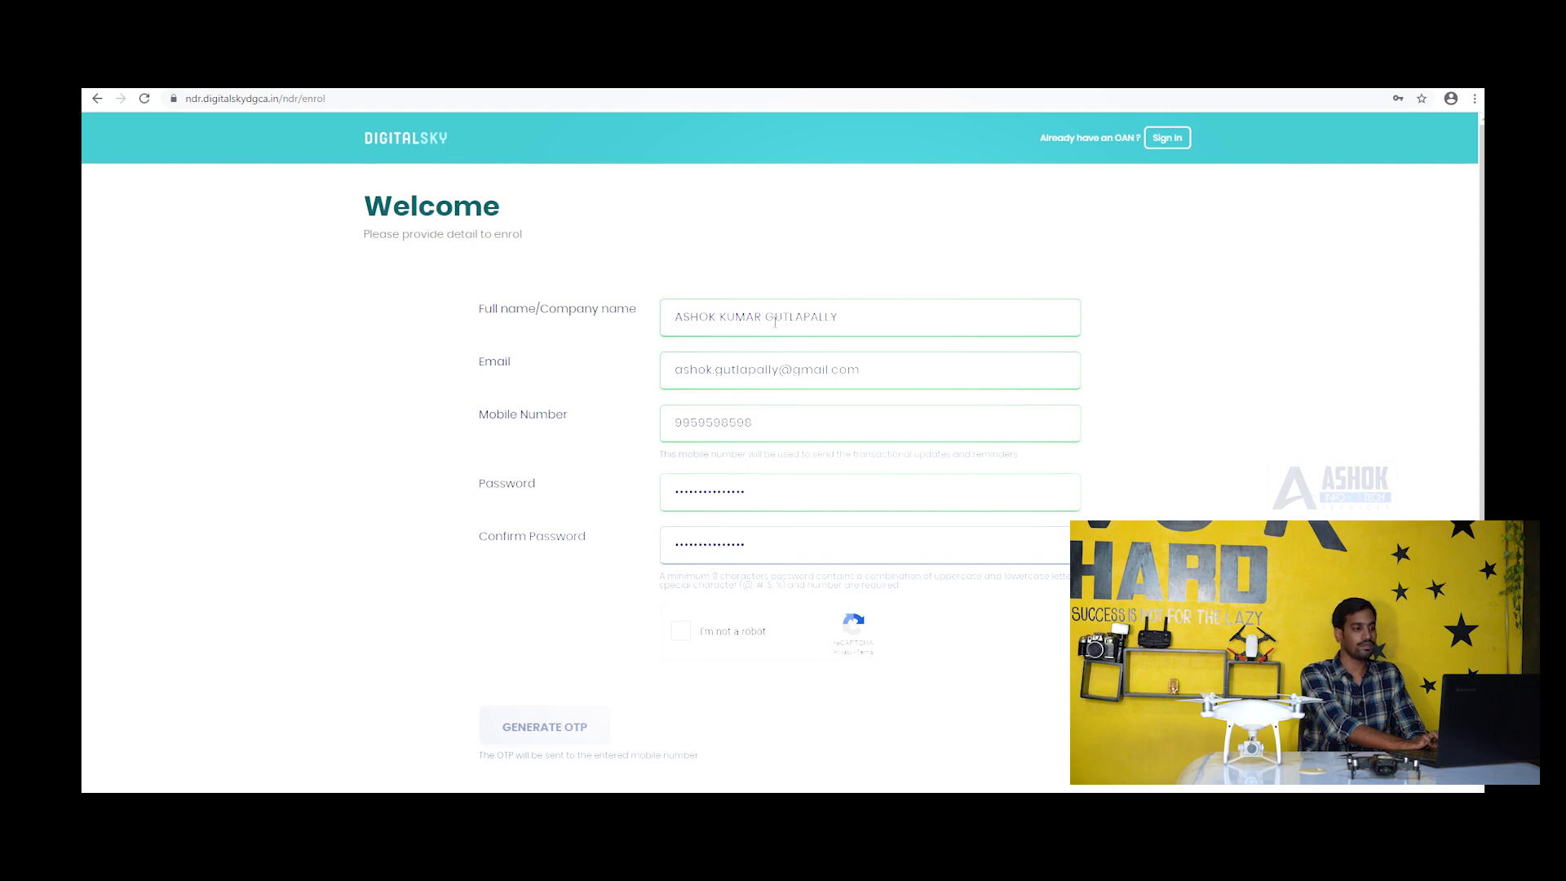
left_click(681, 631)
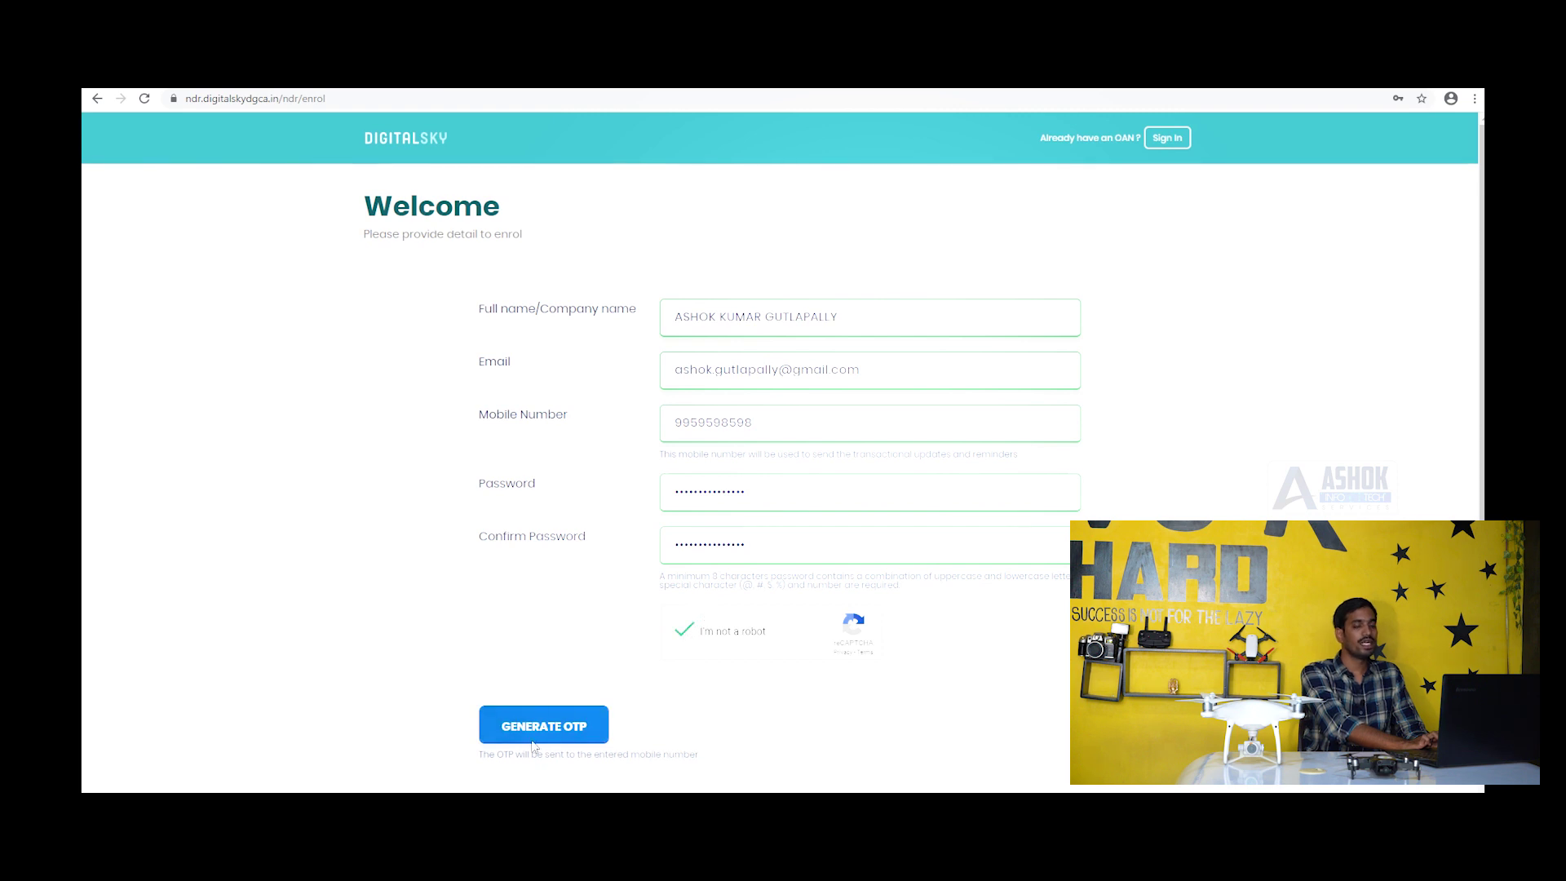
left_click(537, 730)
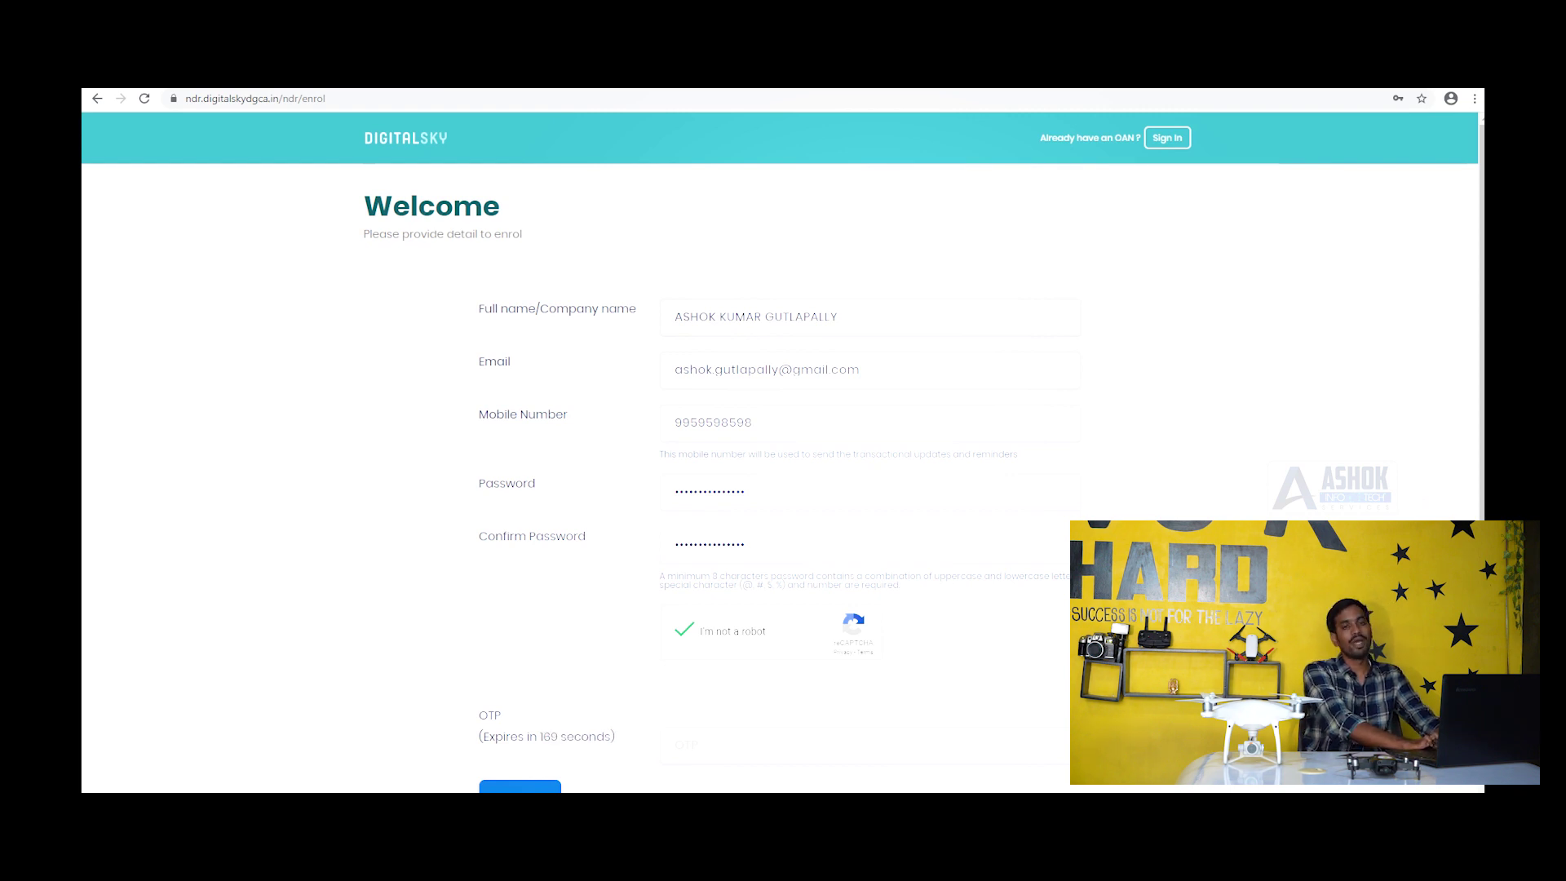
Submit the enrolment with the received OTP, decline saving the password, and return home.
left_click(717, 749)
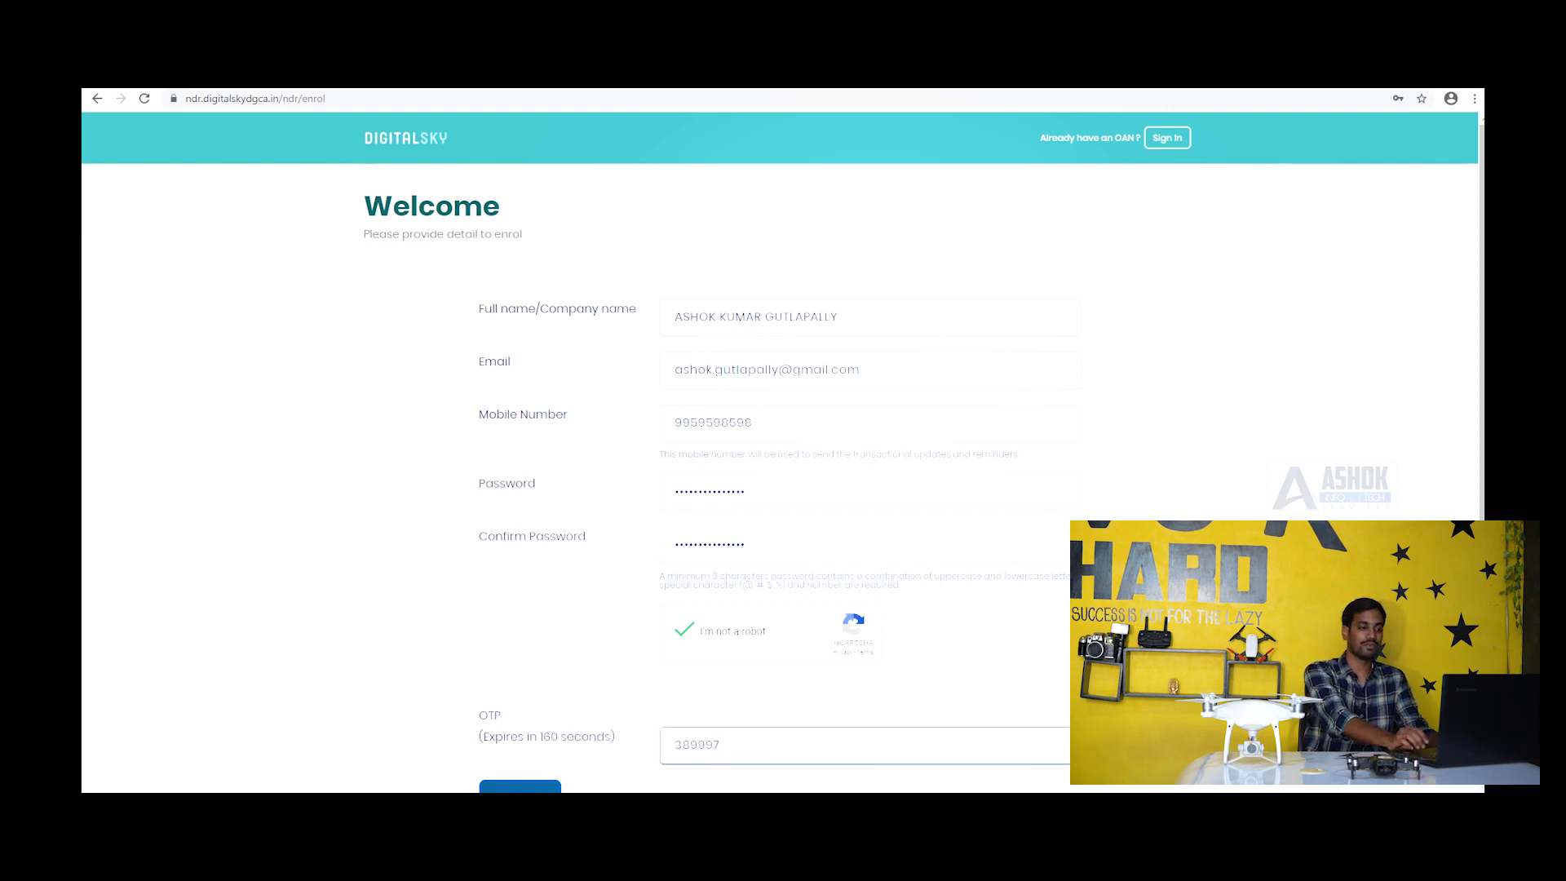
key("Return")
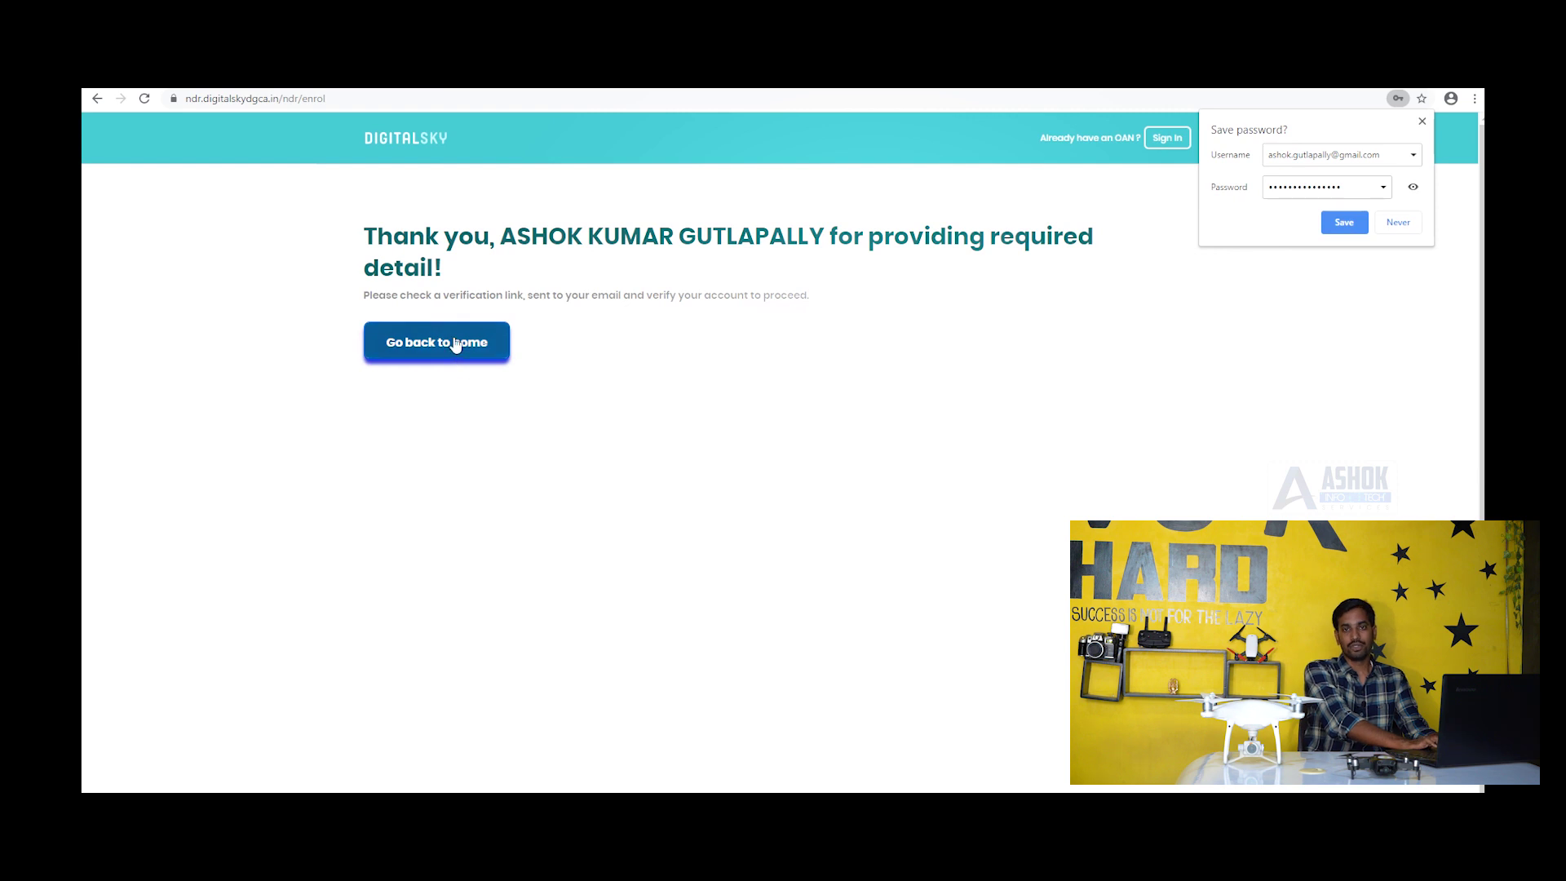
left_click(1399, 224)
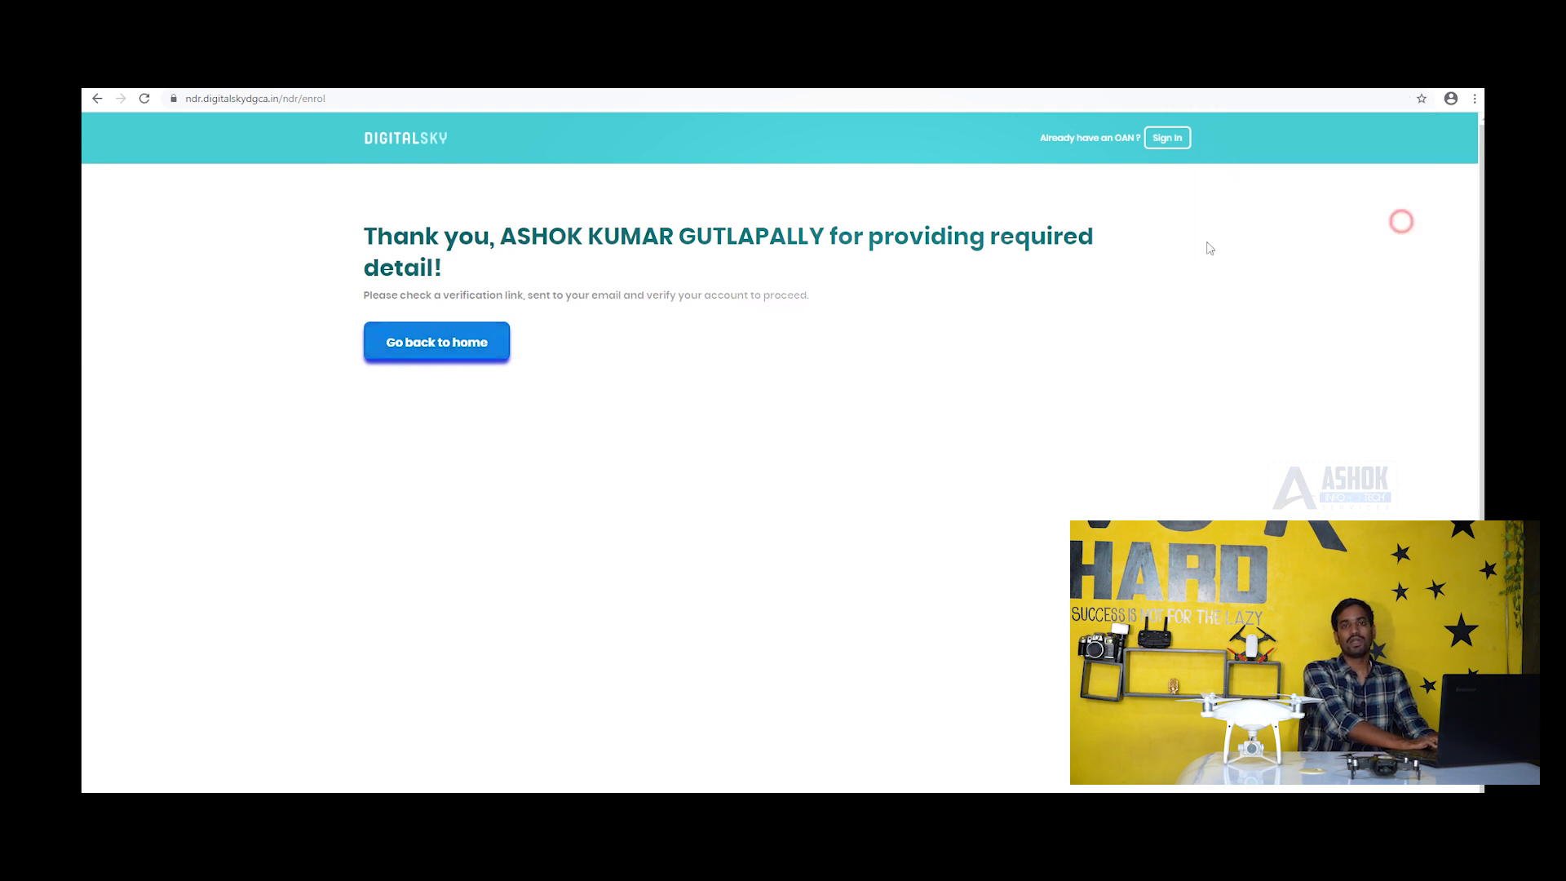
left_click(455, 344)
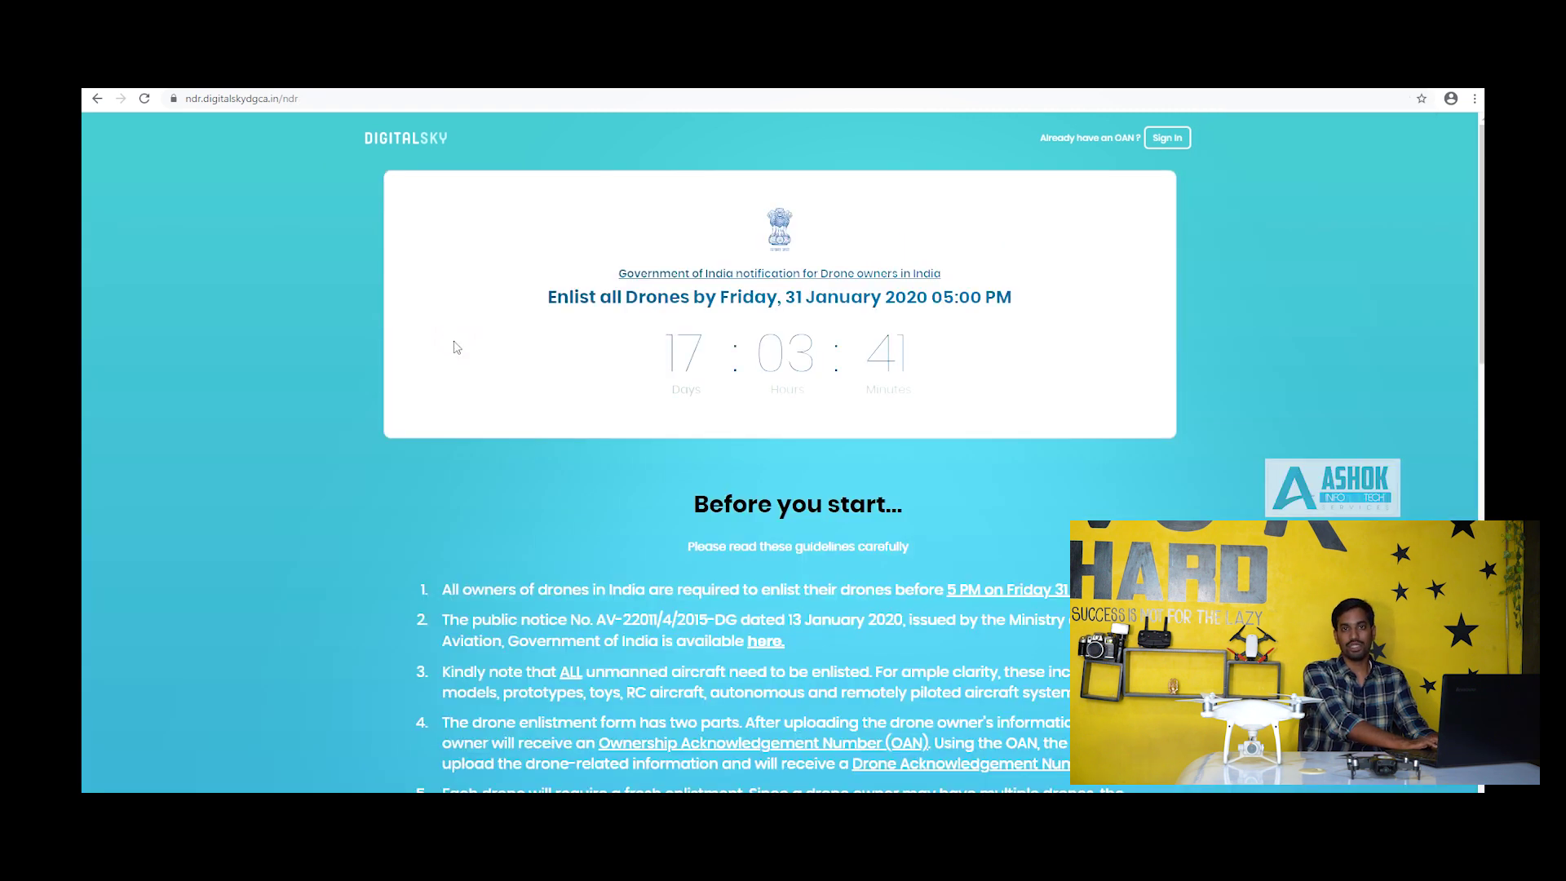
Load gmail.com in a new browser tab.
key("ctrl+t")
type("gmail.com")
key("Return")
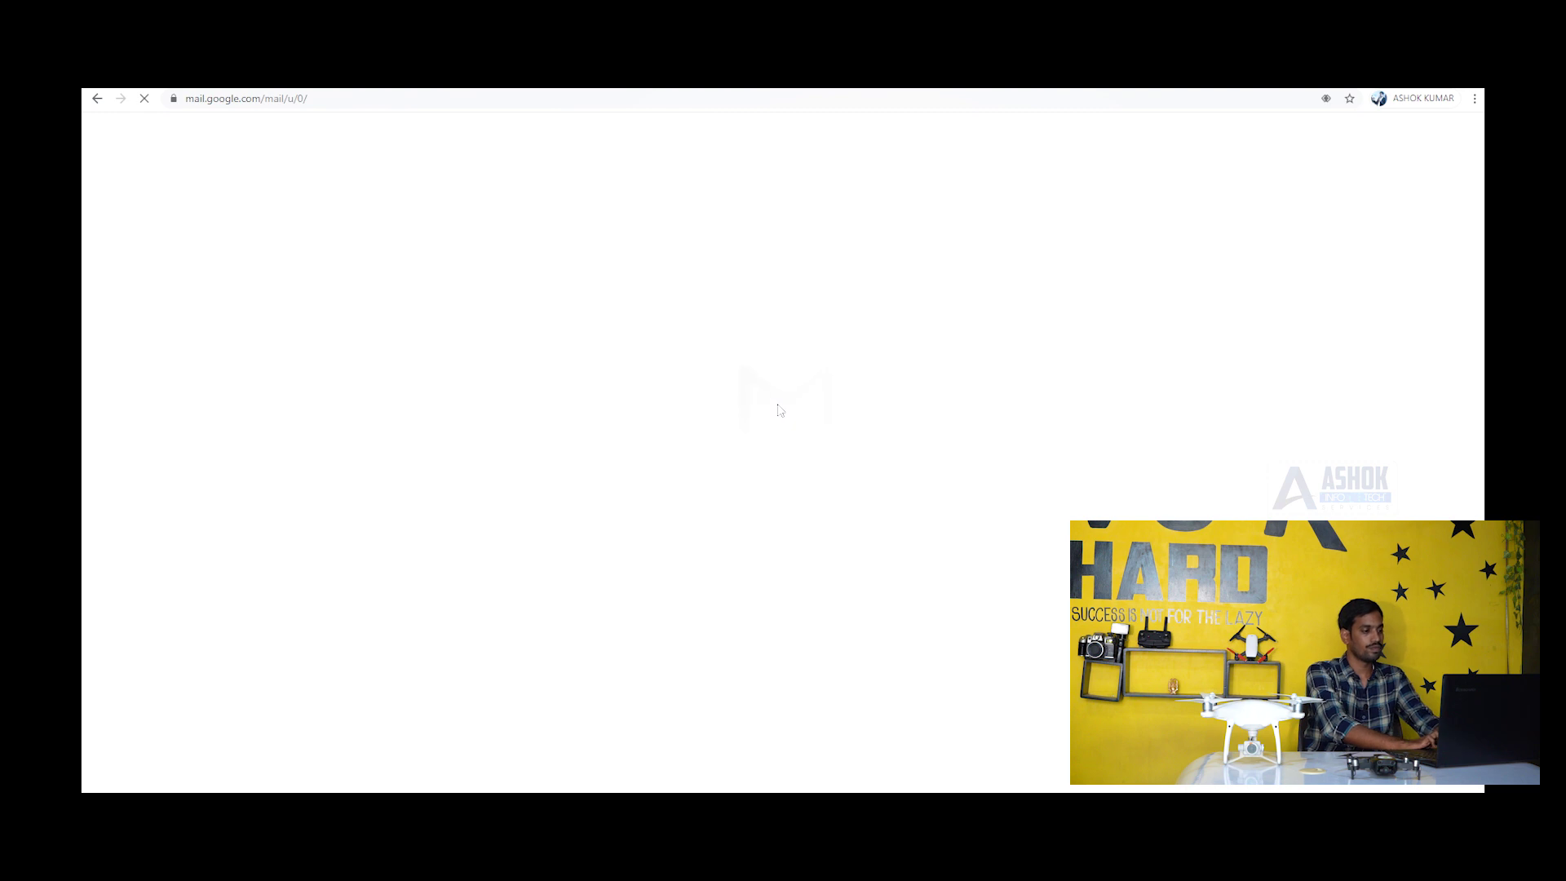
Open the 'Digital Sky Drone Enlistment - Account created' email and follow its verification link.
left_click(350, 238)
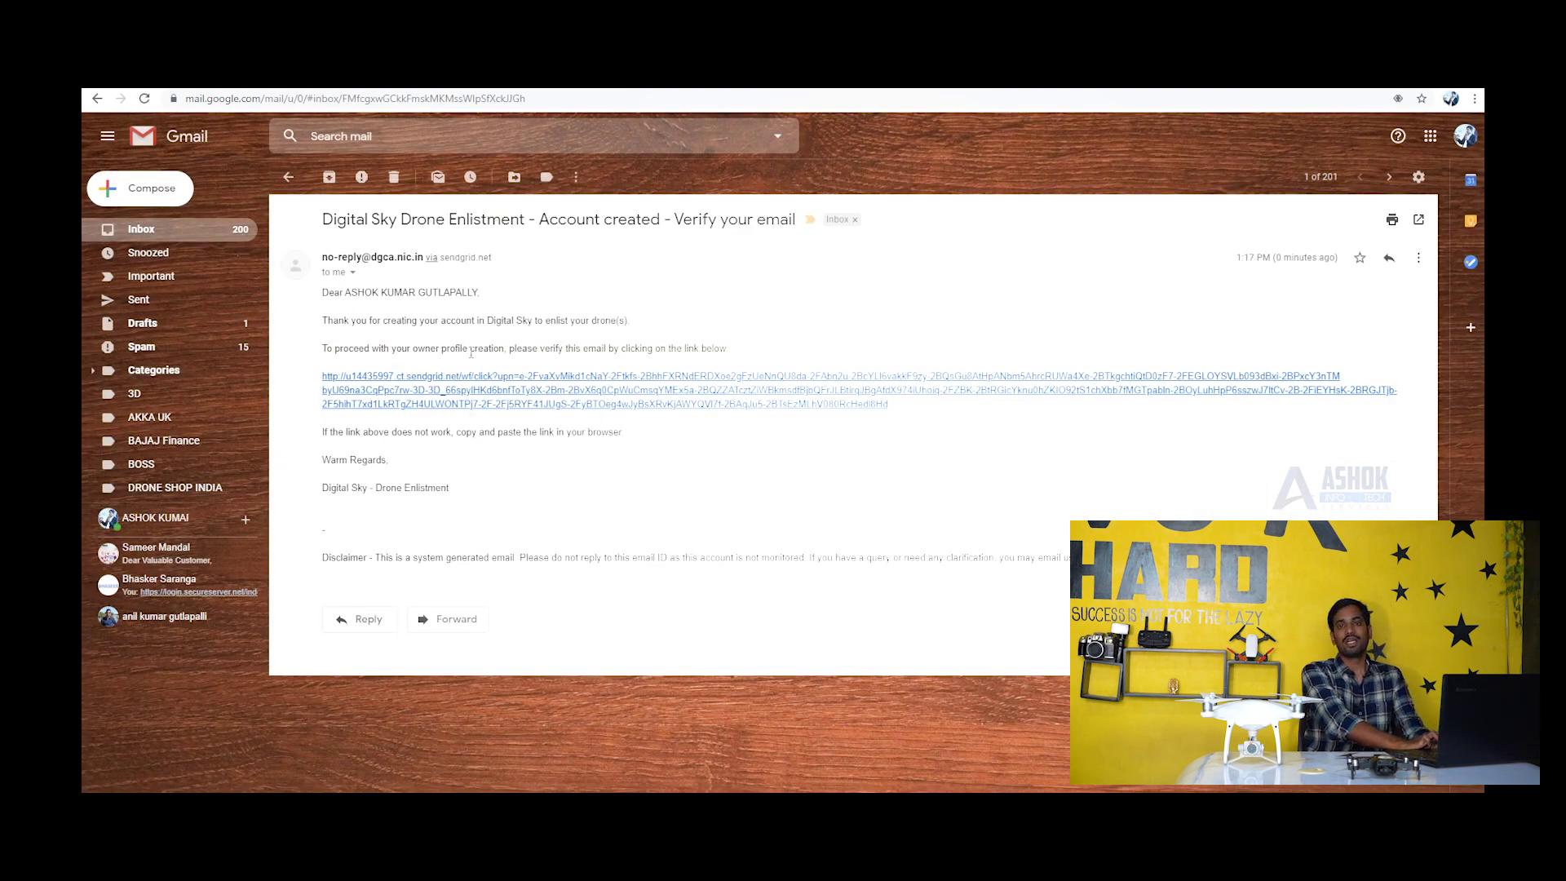
left_click(603, 379)
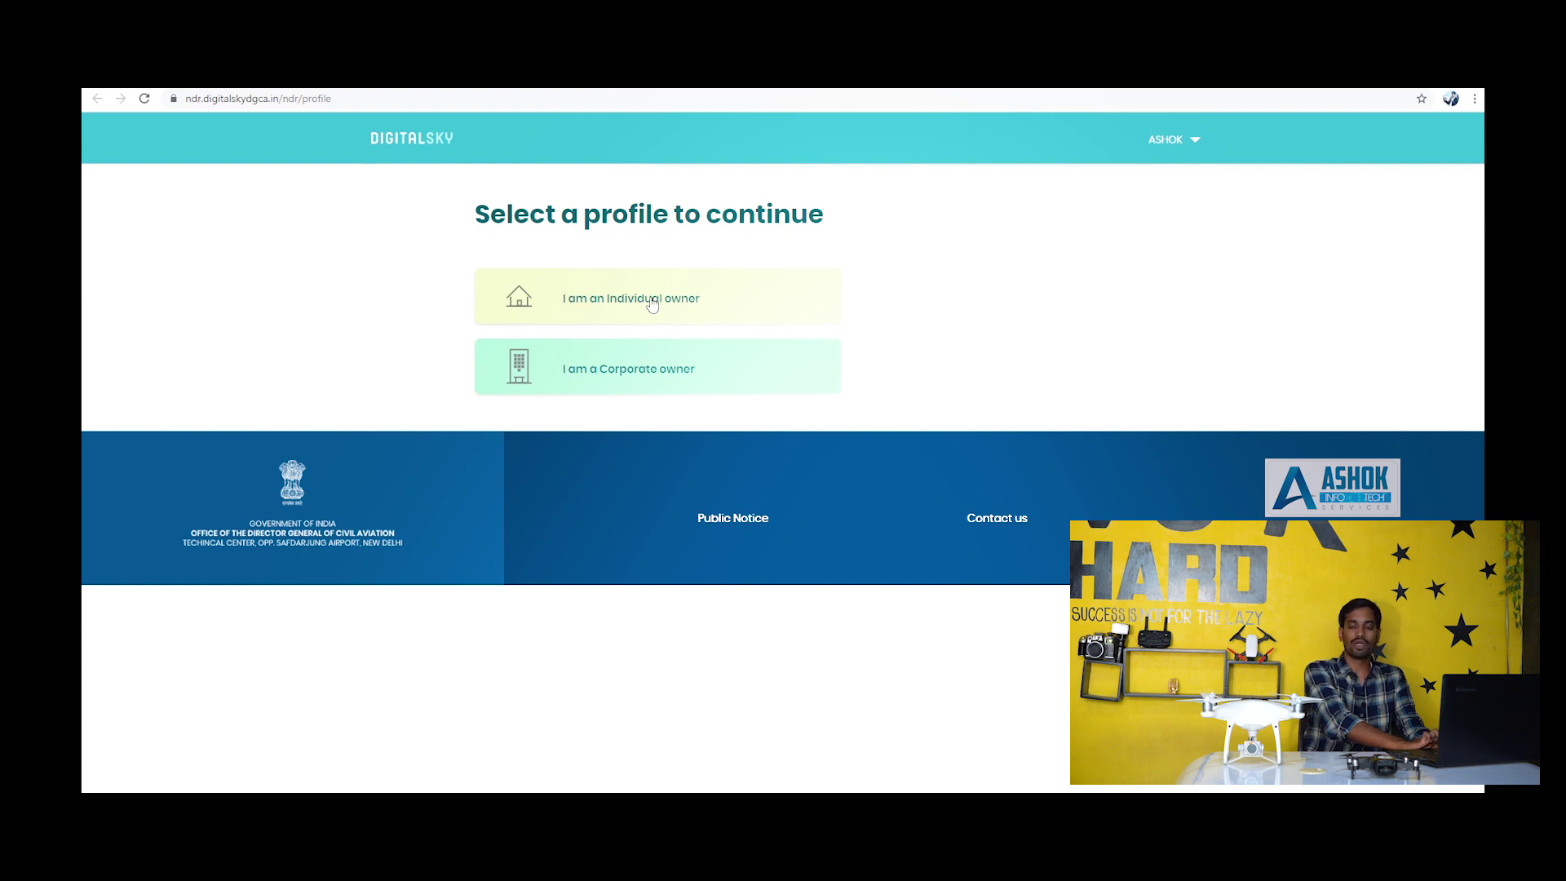
Choose the individual profile and enter the owner's name as per ID and the father's name.
left_click(652, 300)
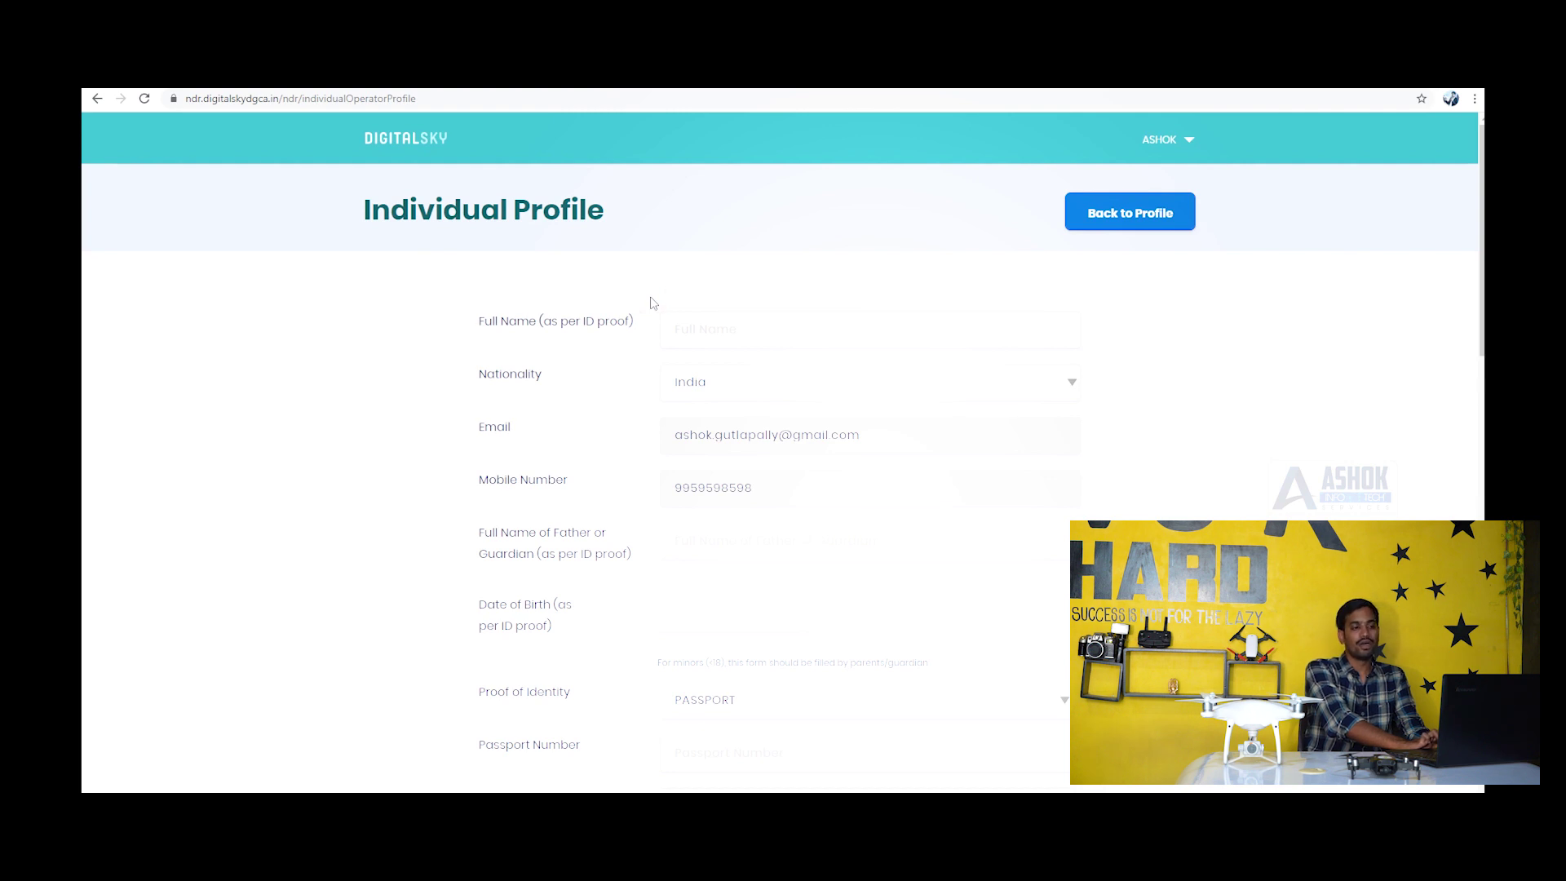
left_click(723, 328)
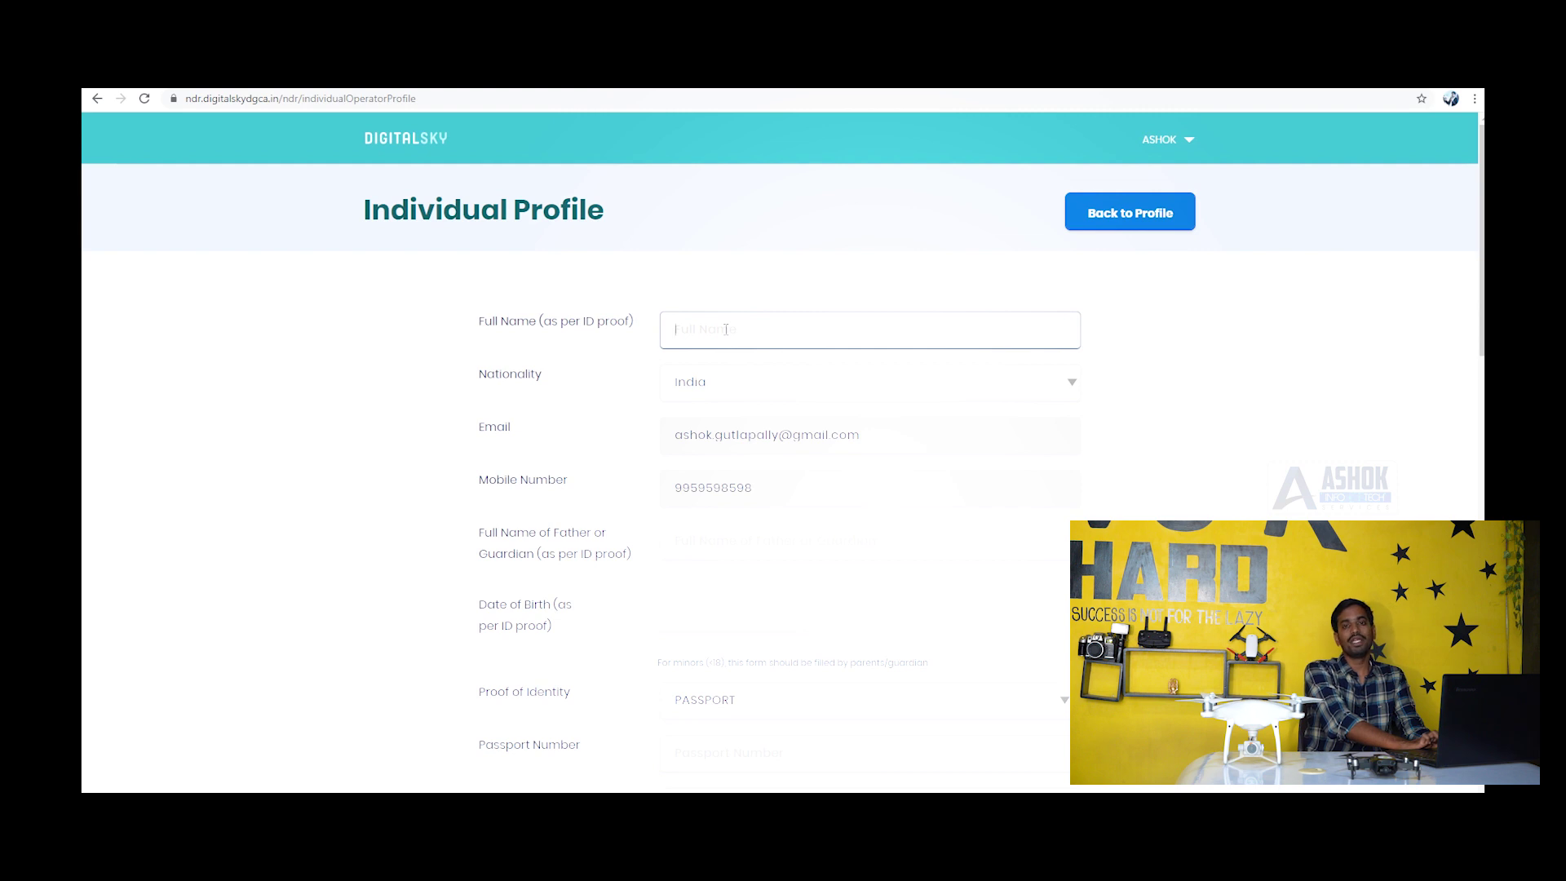
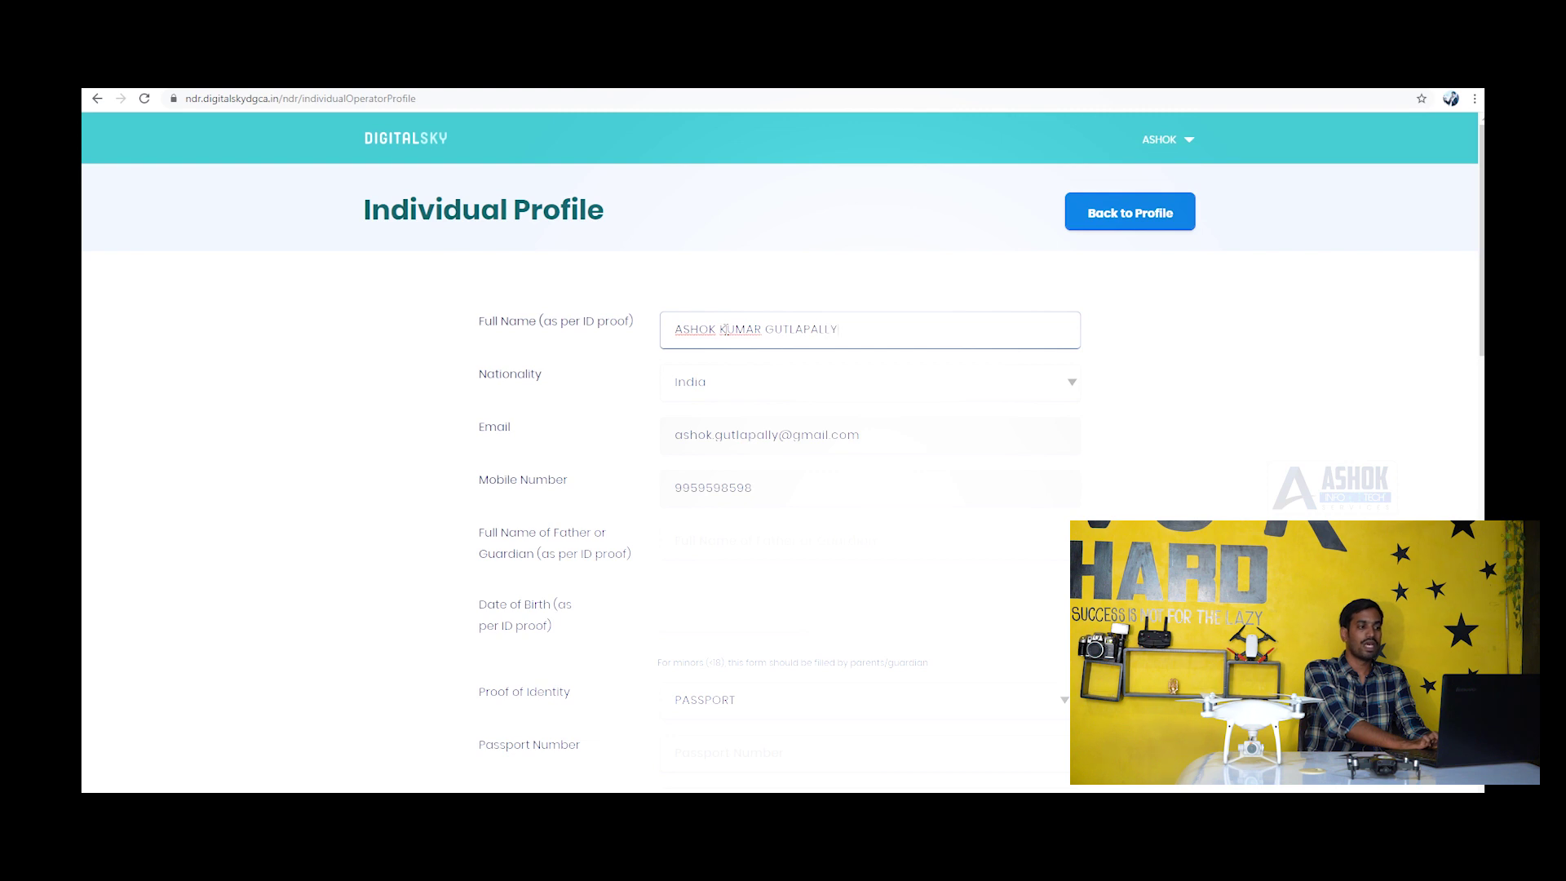
key("Tab")
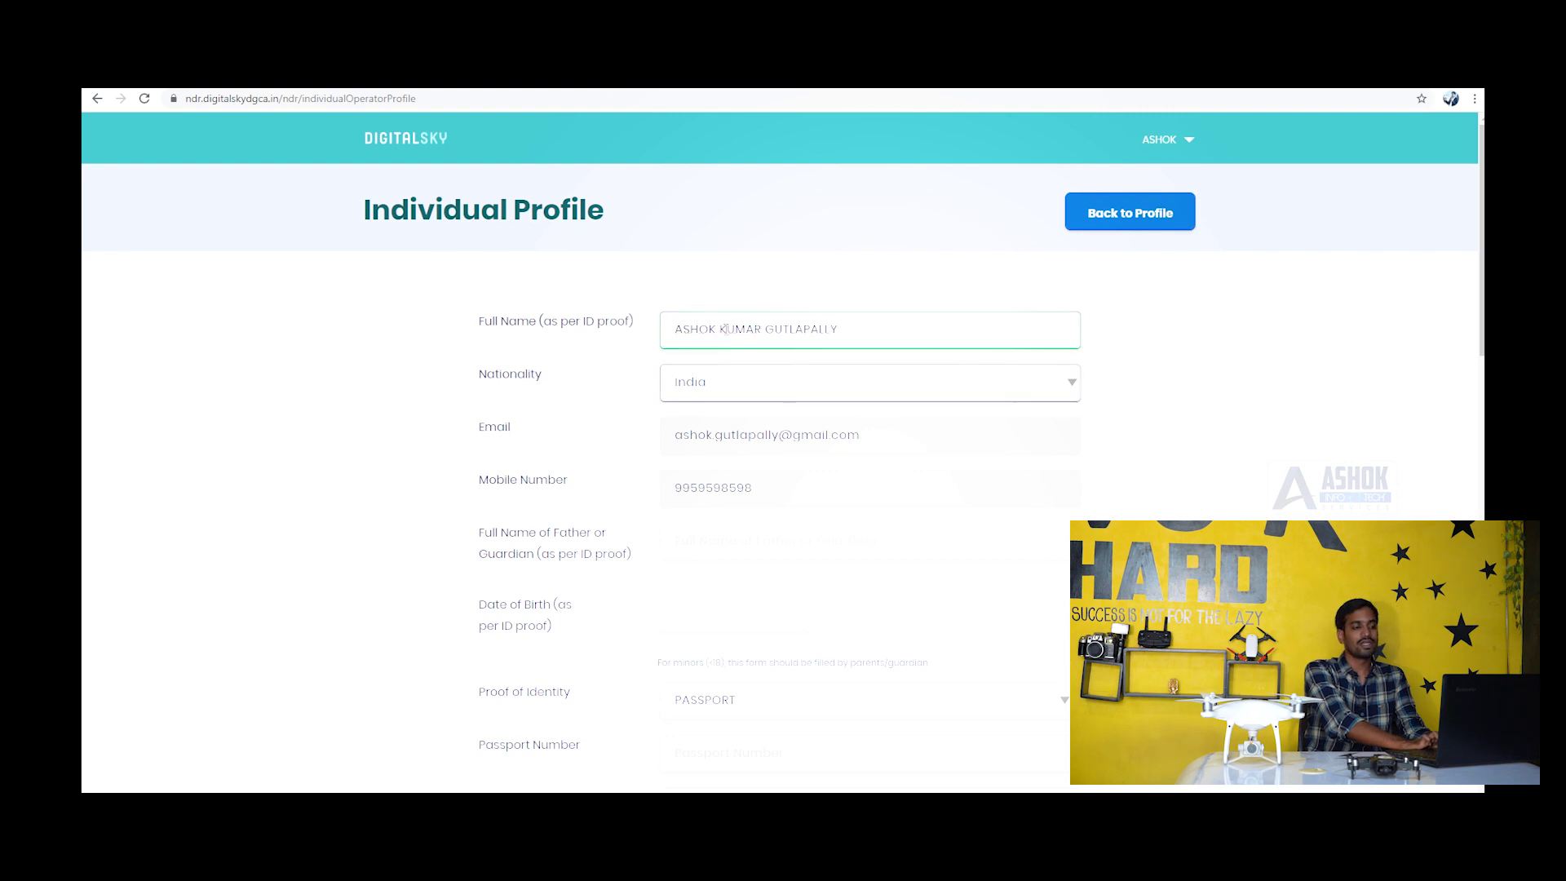
key("Tab")
key("Tab")
key("Tab")
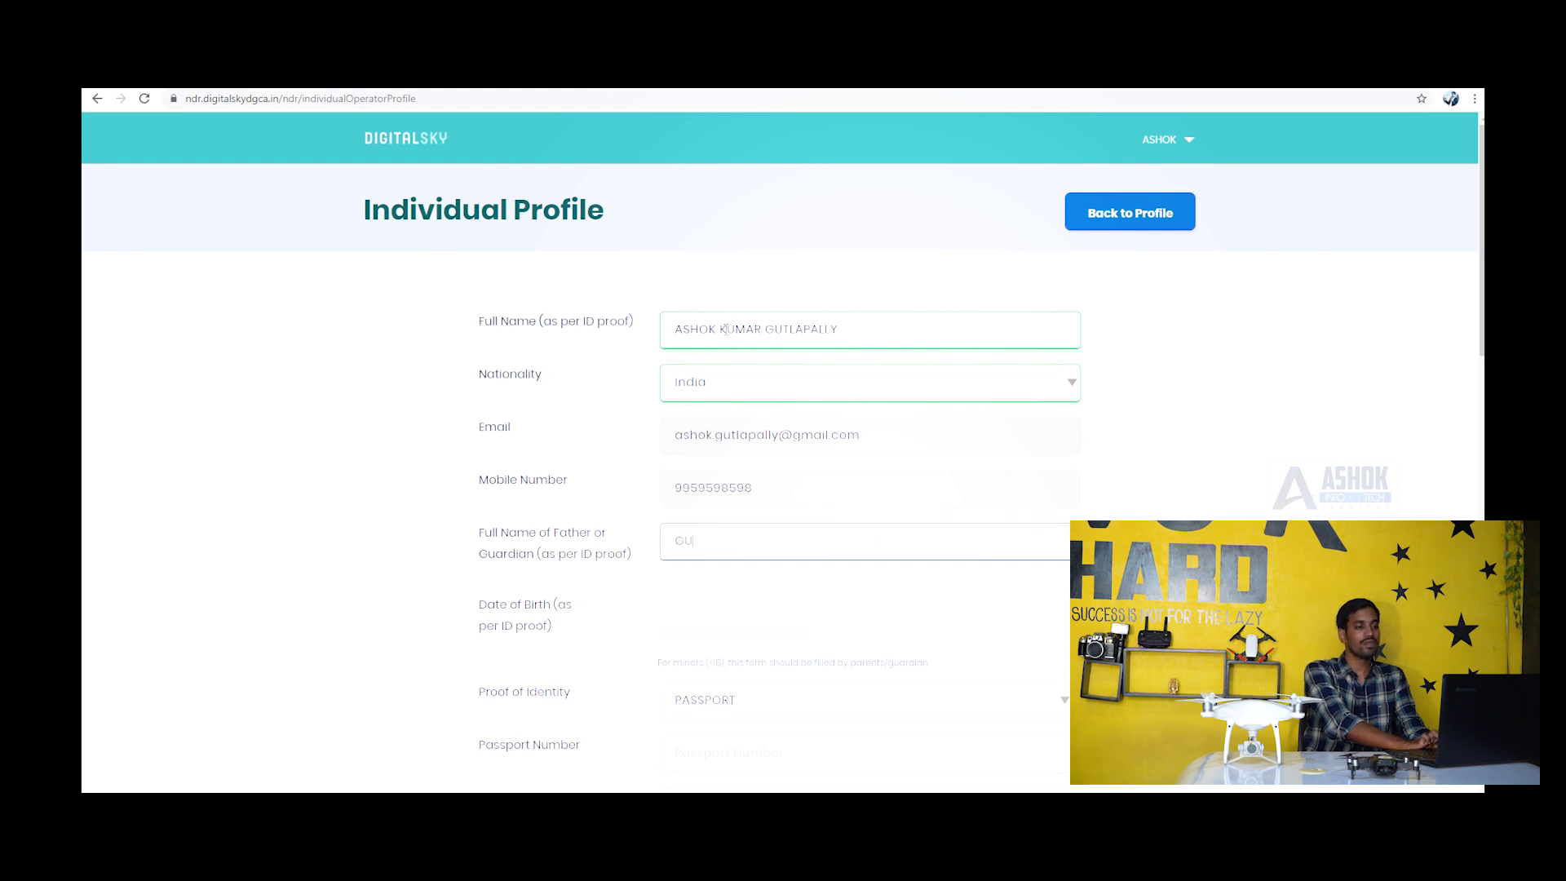
type("Y")
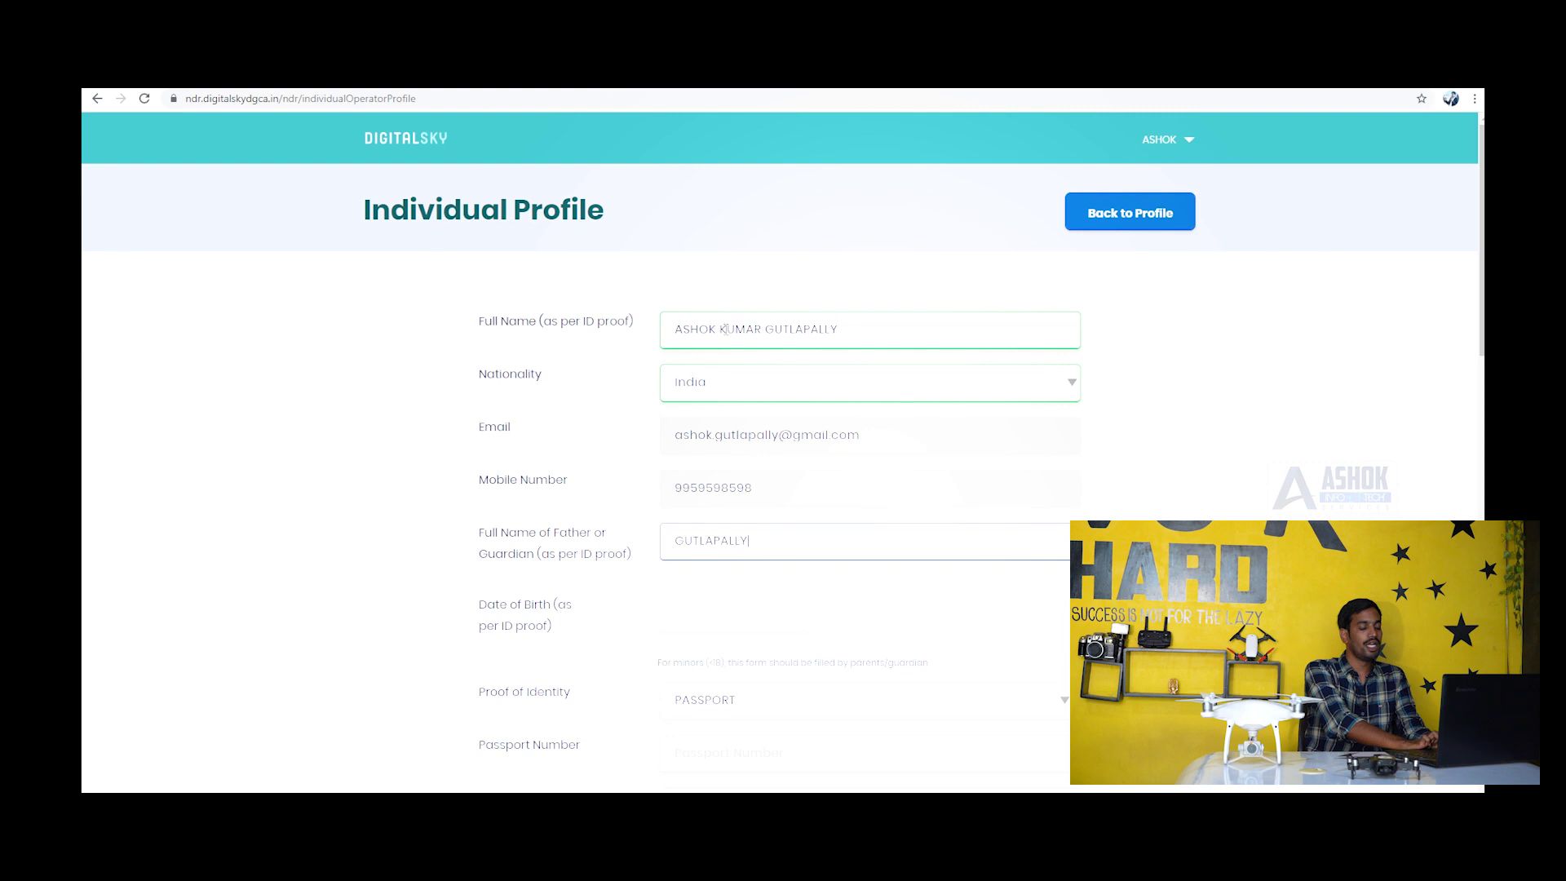
type(" SRINIV")
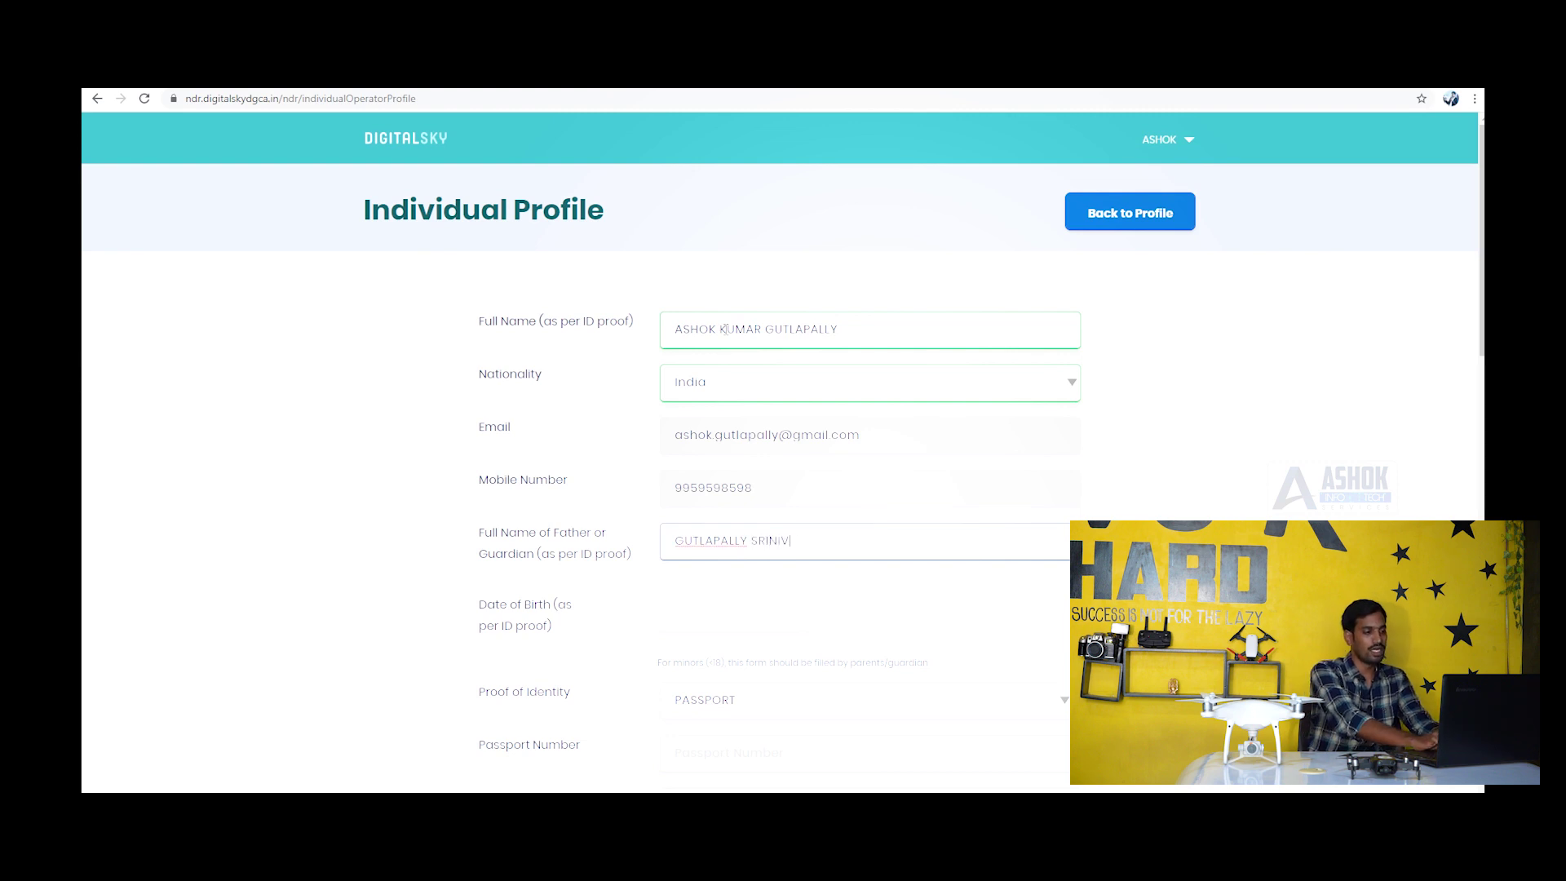
type("ASARAO")
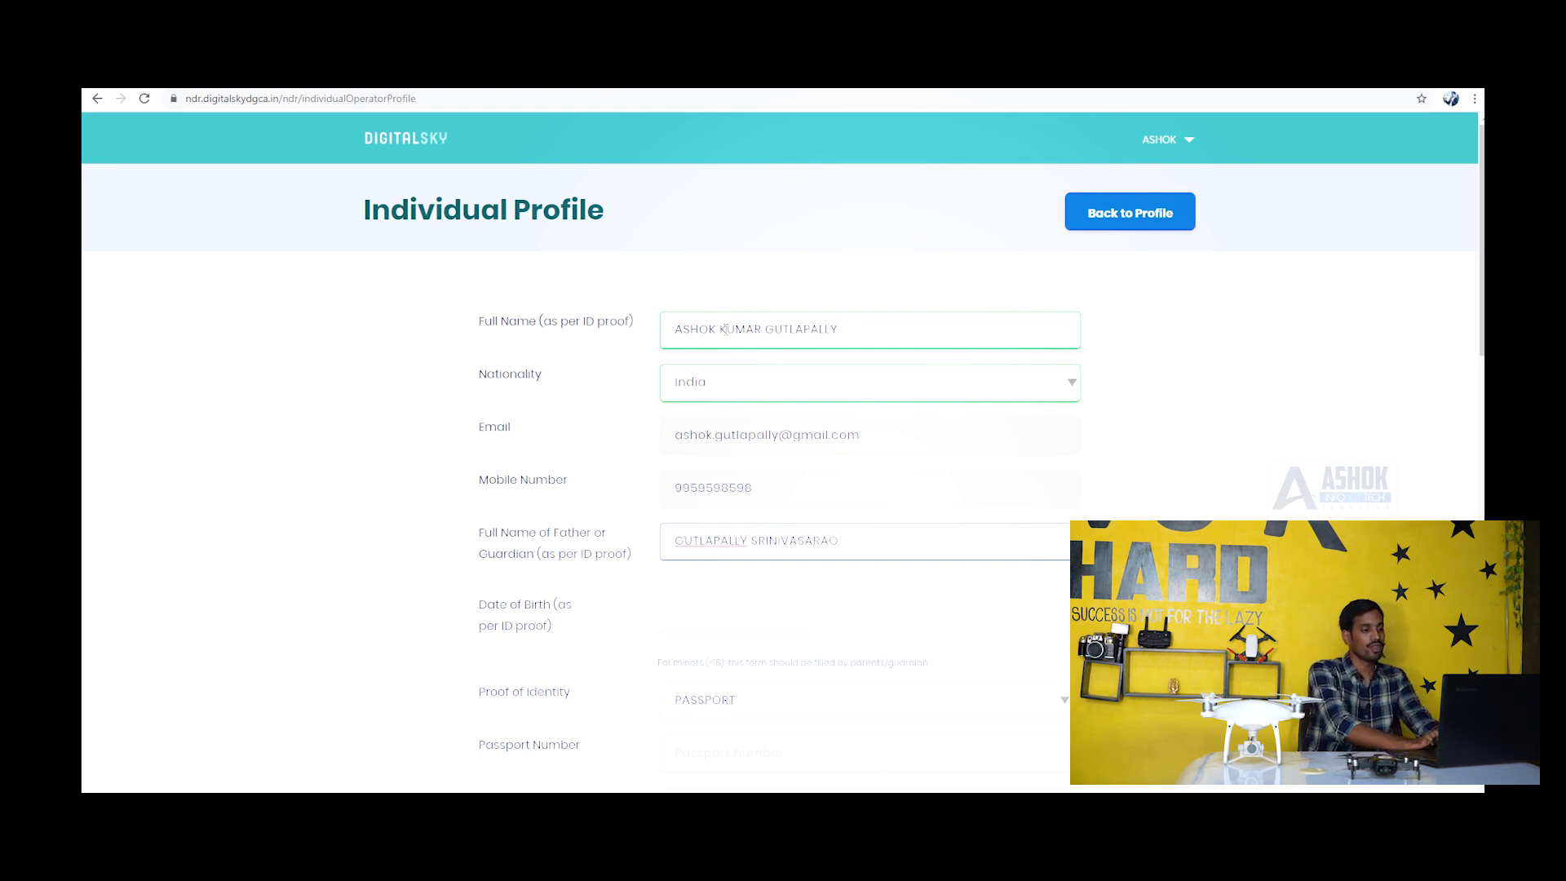
left_click(734, 620)
left_click(825, 382)
left_click_drag(832, 779, 829, 723)
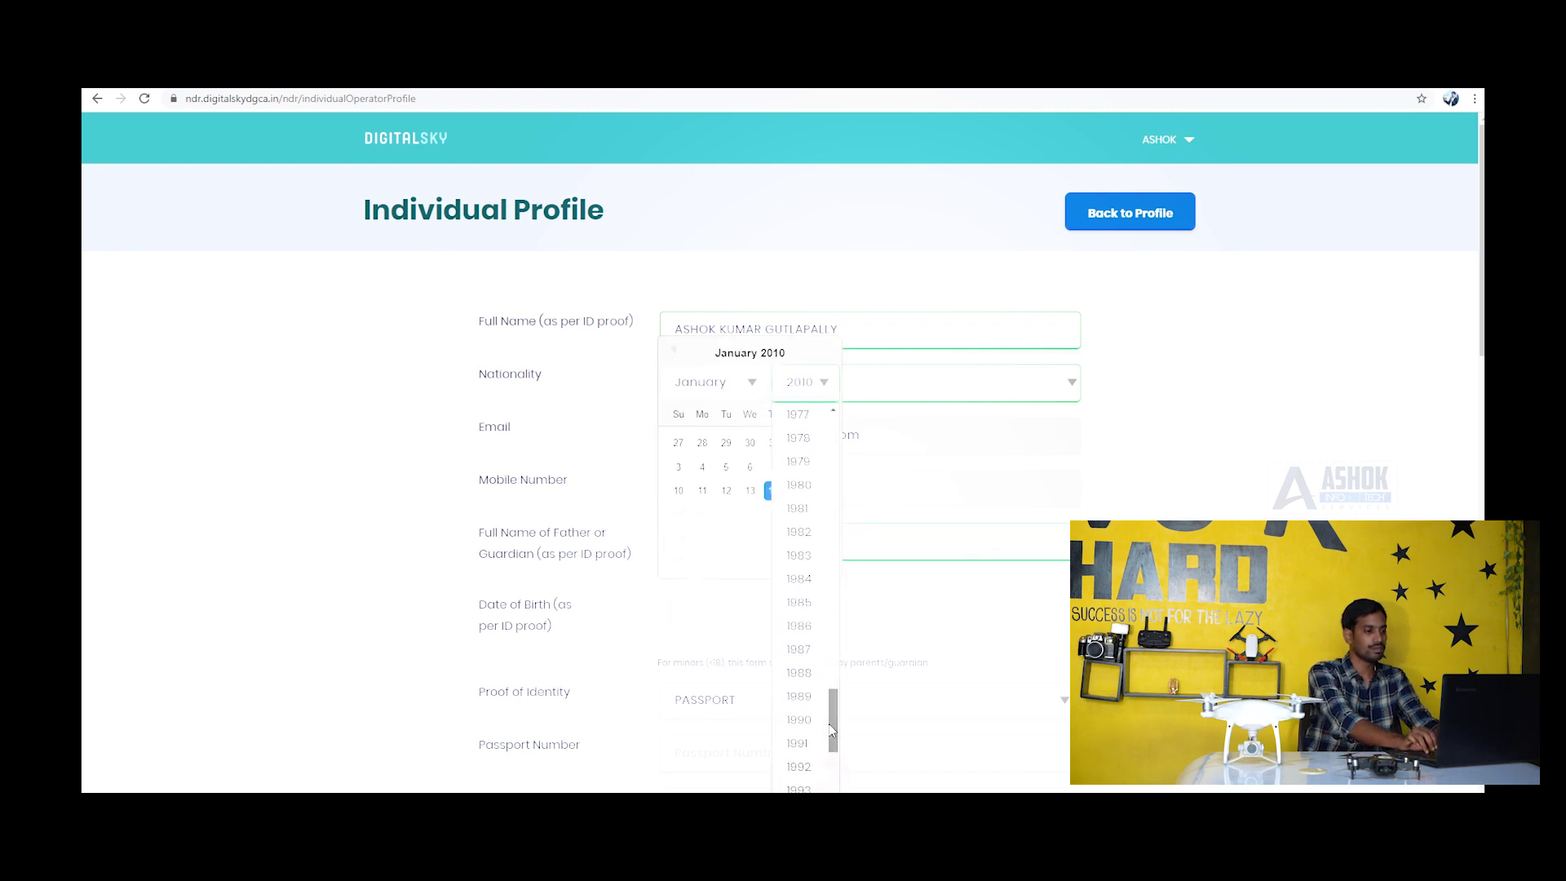
left_click(799, 649)
left_click(751, 382)
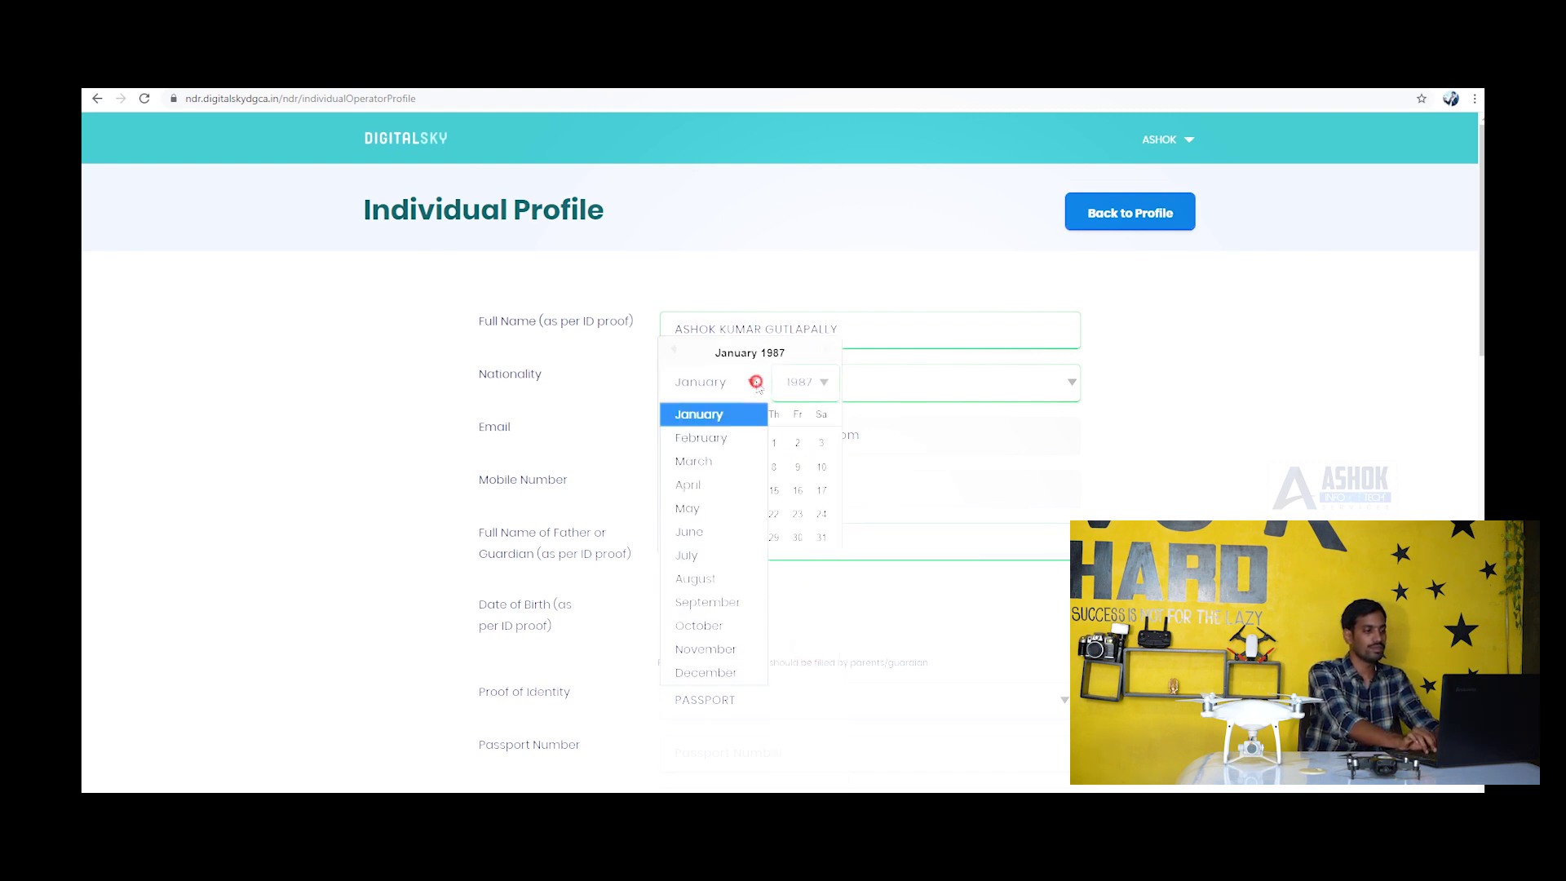
left_click(720, 465)
left_click(775, 445)
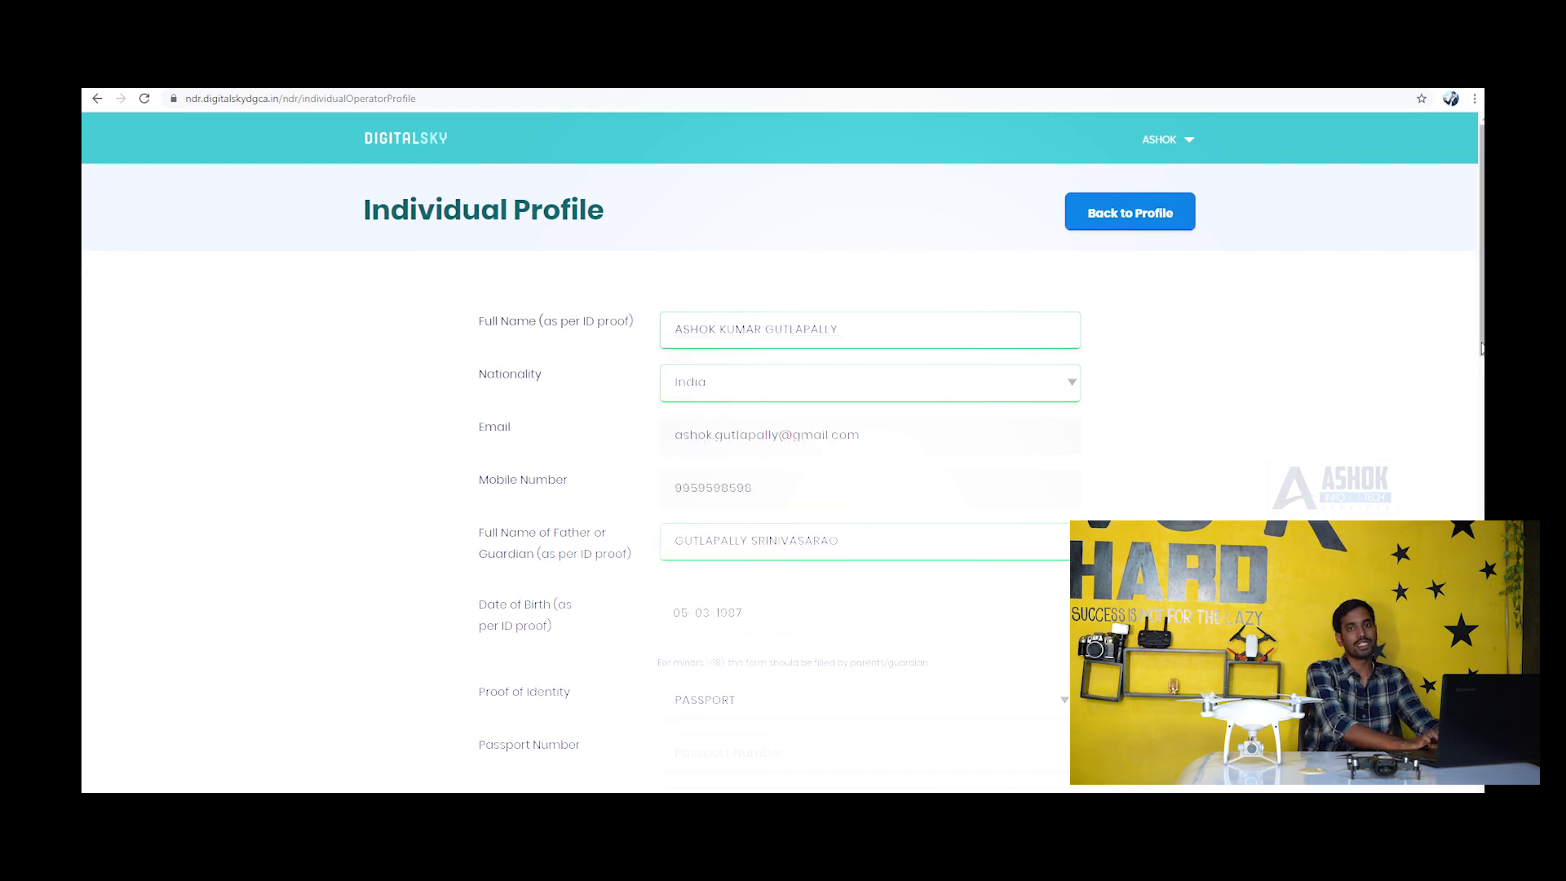
Select AADHAAR as proof of identity, enter the Aadhaar number and start uploading its scan.
left_click_drag(1481, 245, 1481, 291)
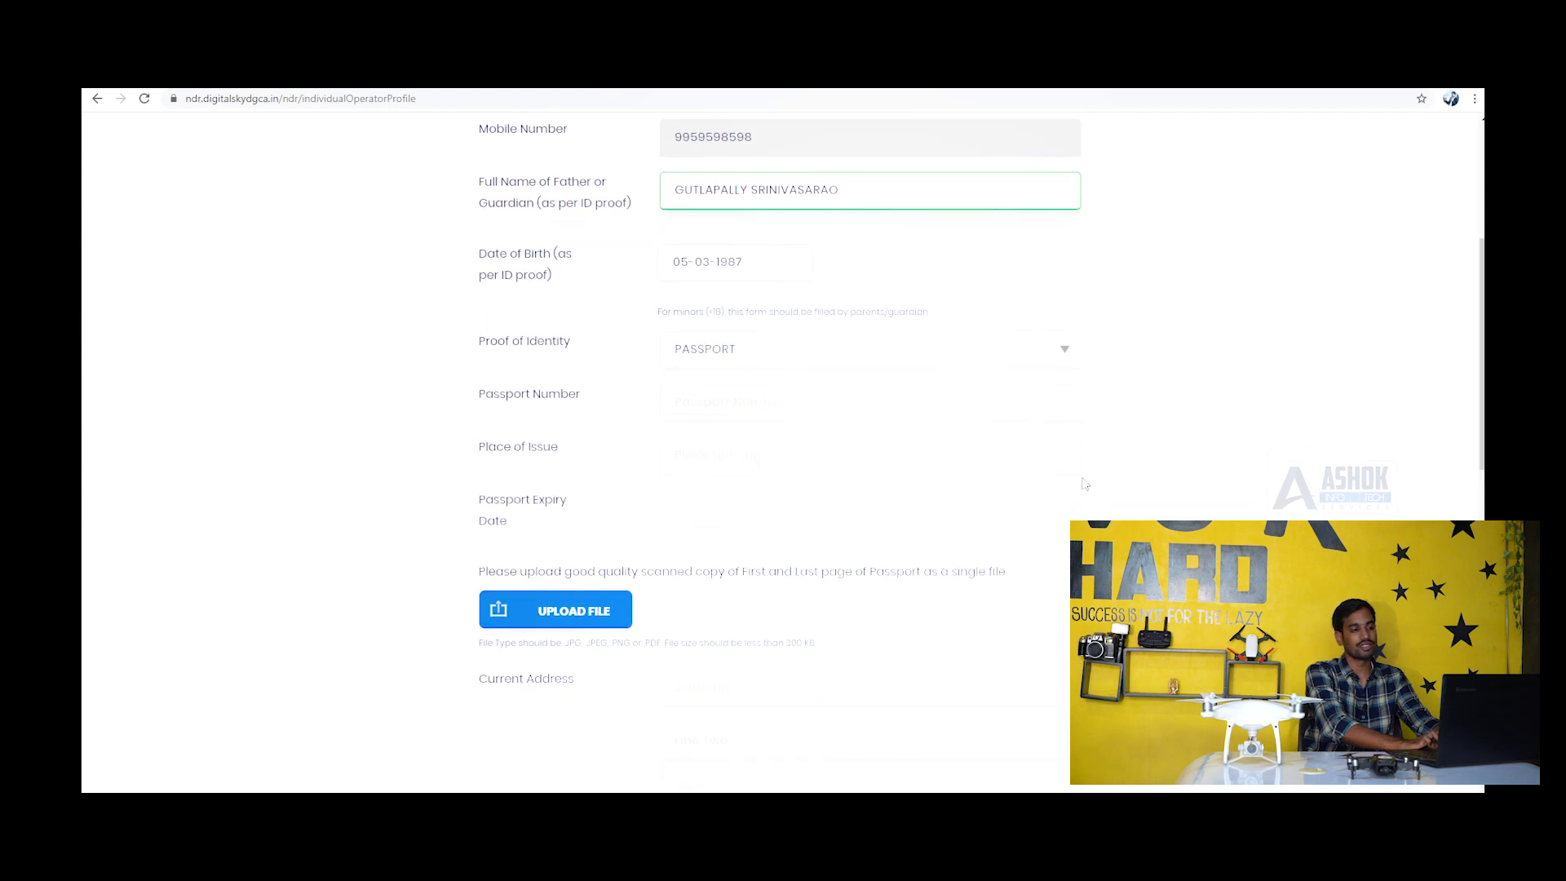
left_click(1064, 353)
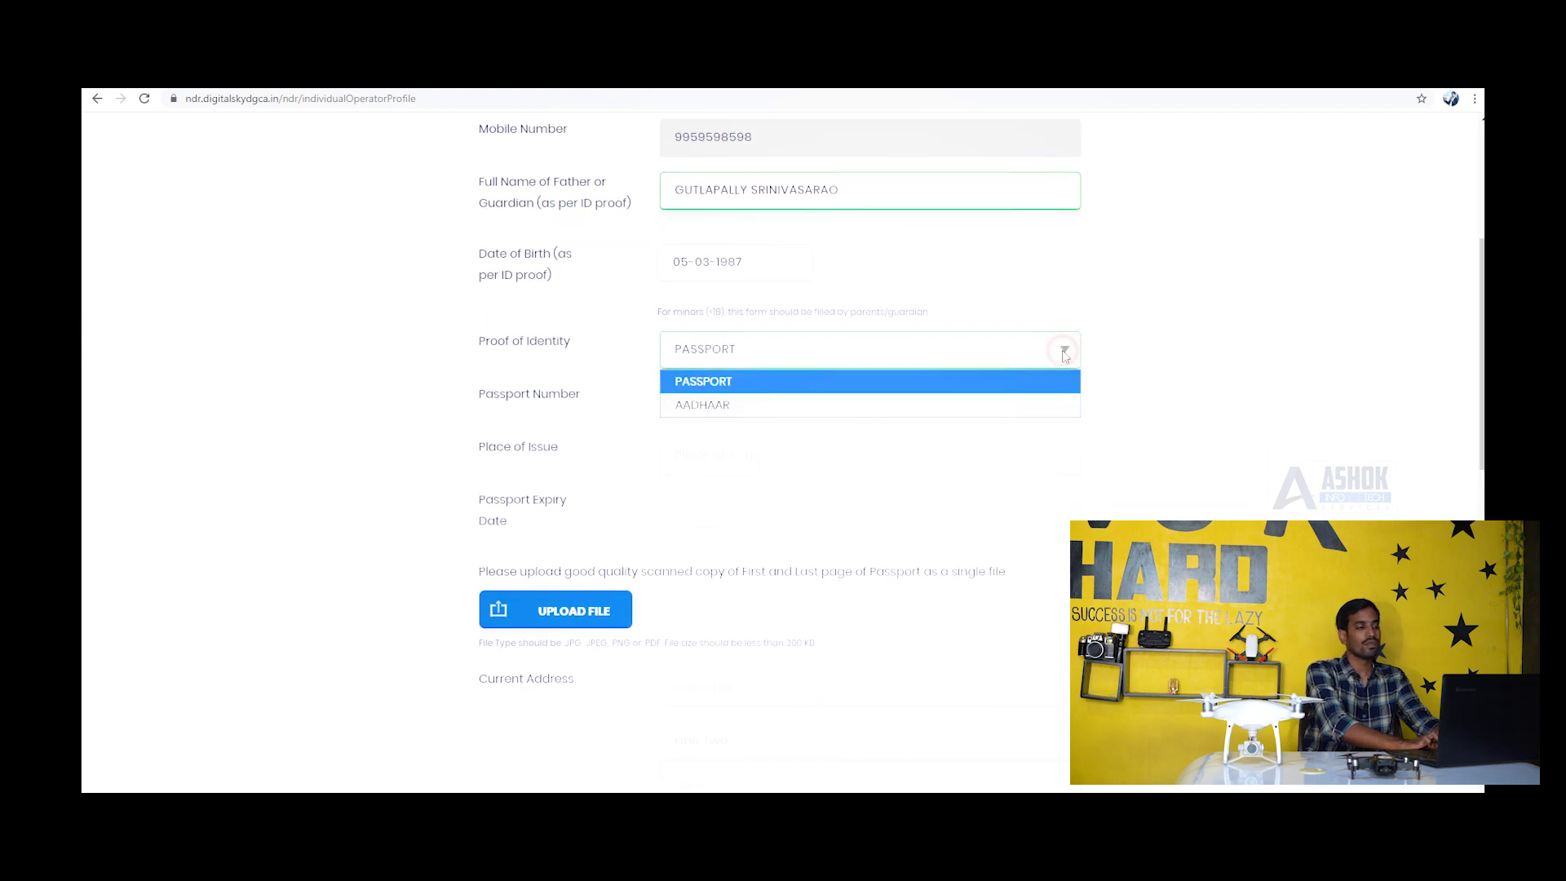
left_click(753, 408)
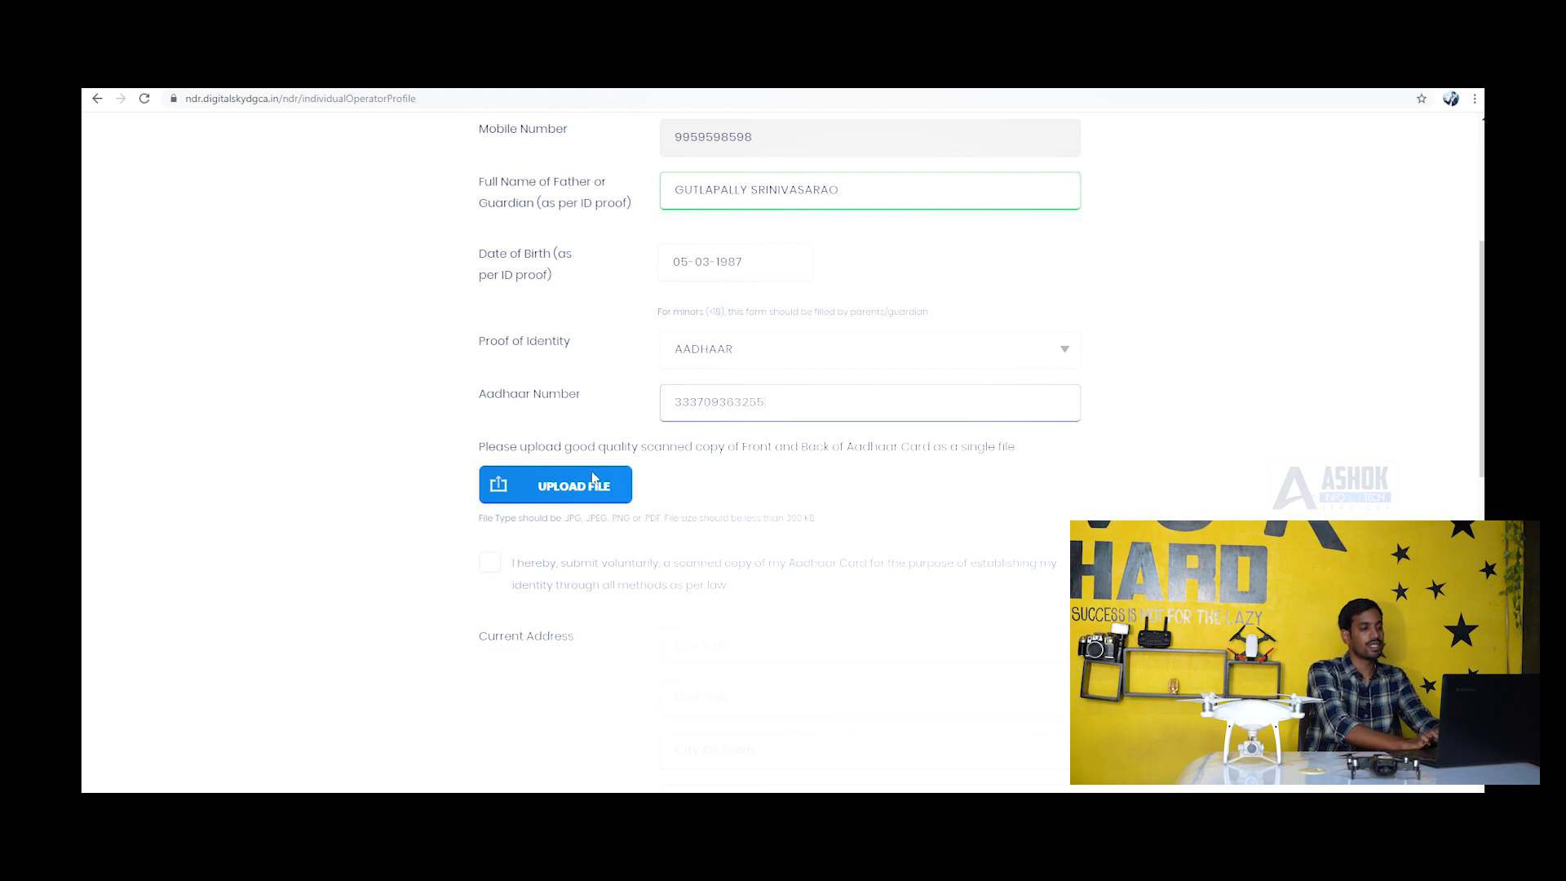
left_click(593, 481)
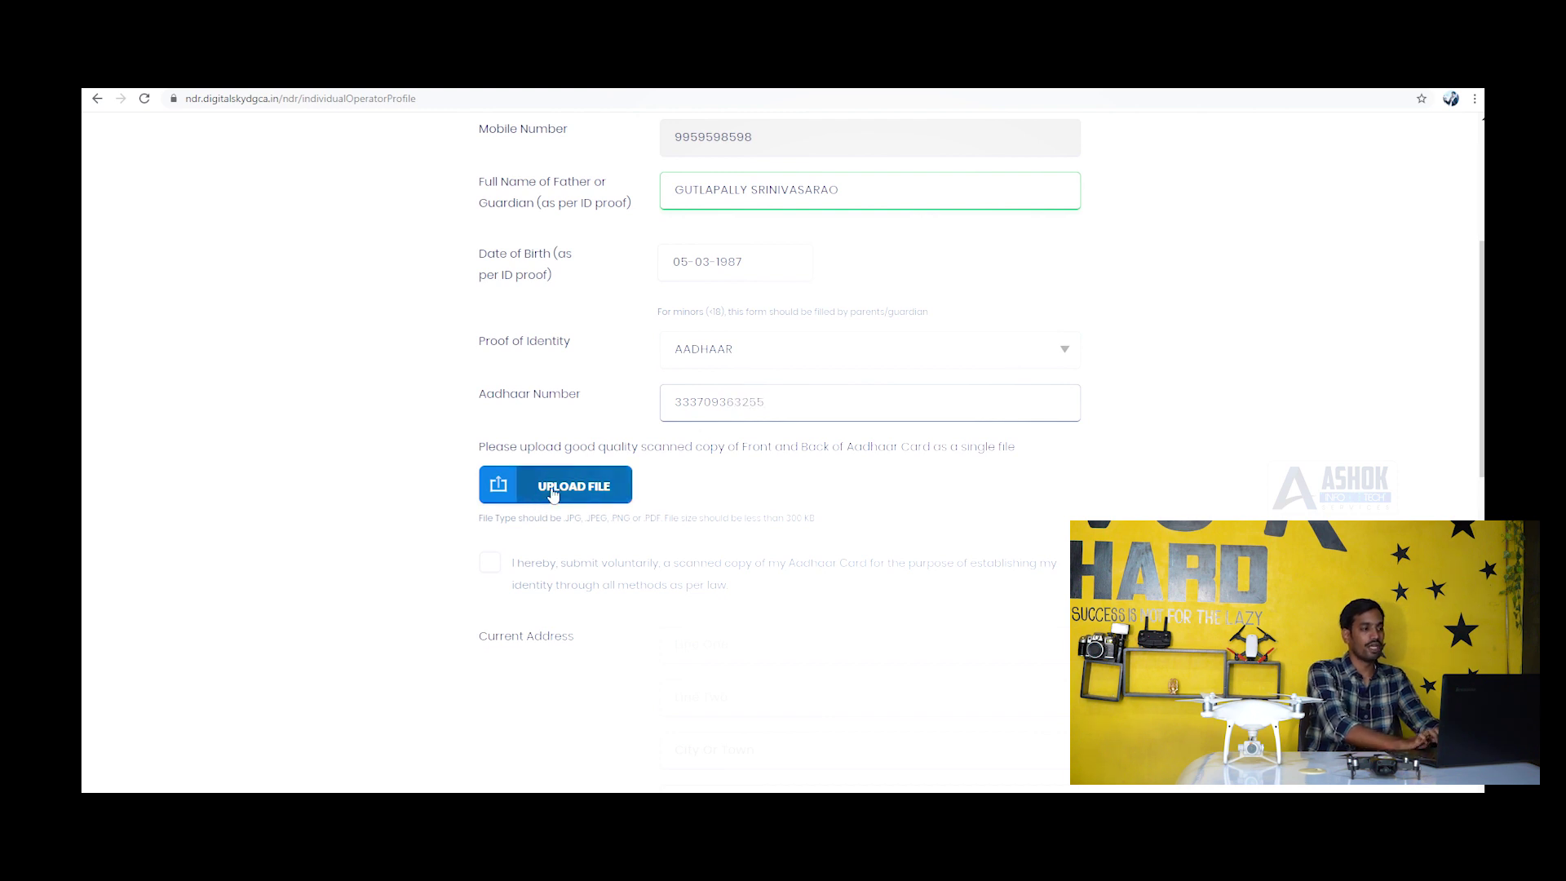
Attach file 1 from DRONE REGISTRATION as the Aadhaar scan and tick the Aadhaar consent box.
left_click(262, 203)
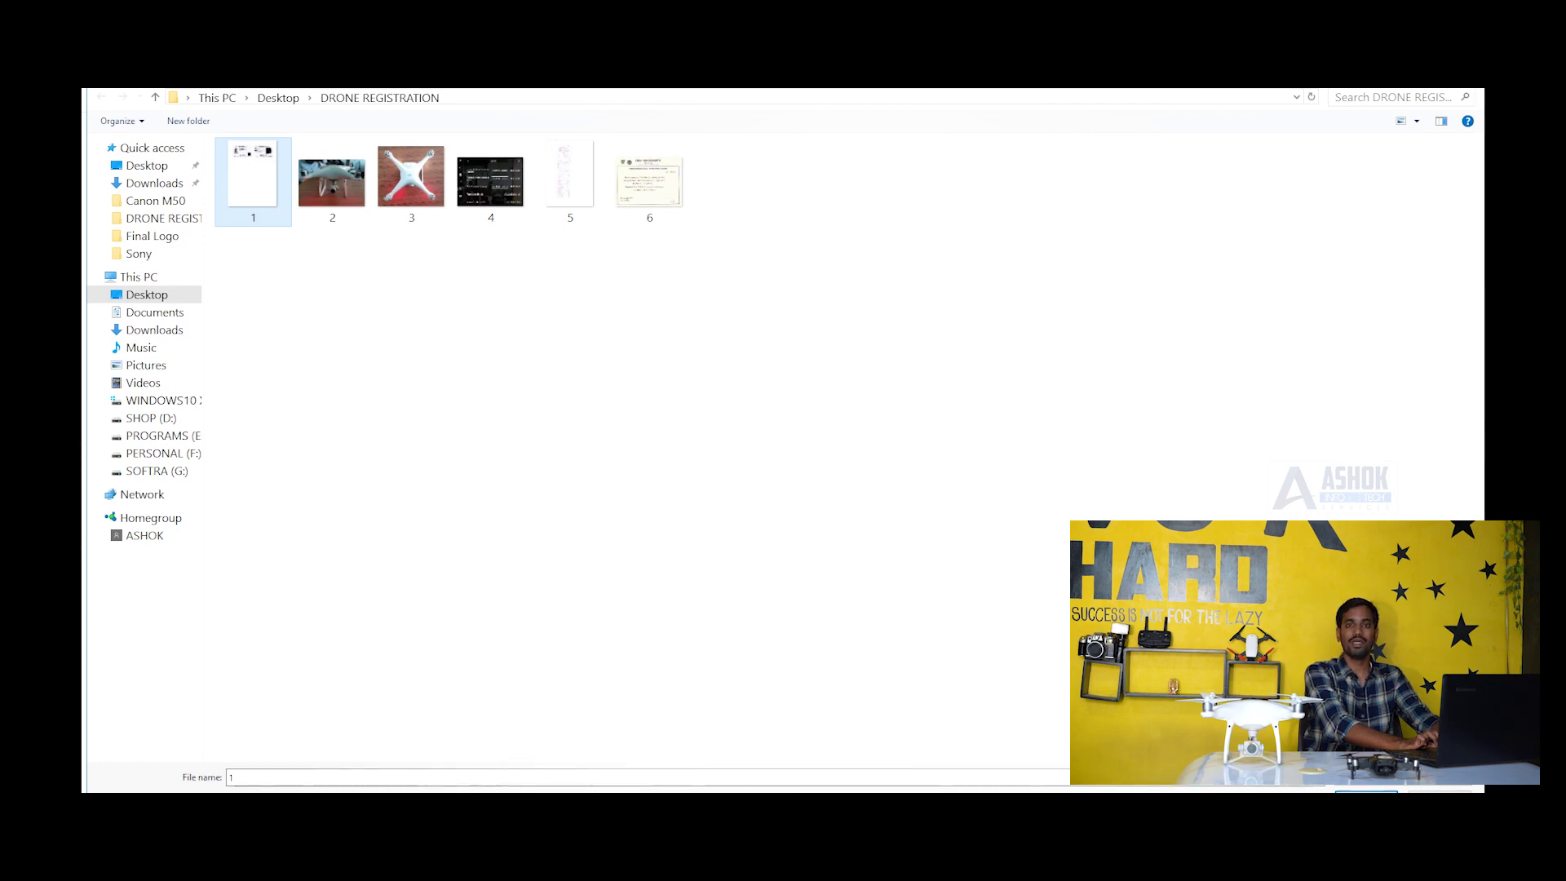
key("Return")
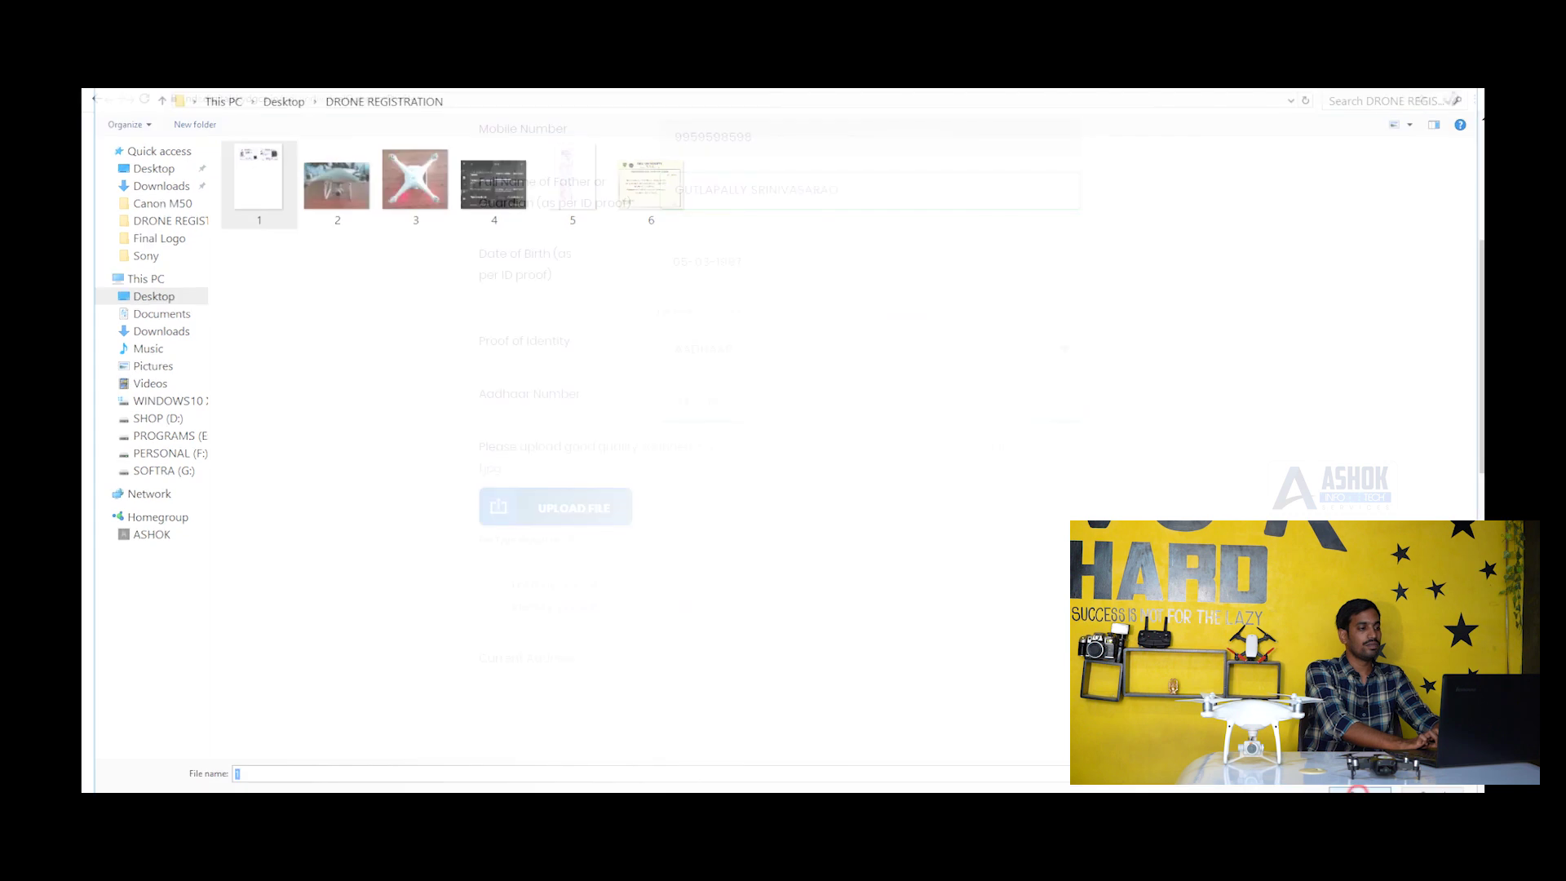
left_click(490, 585)
left_click_drag(1481, 351, 1481, 451)
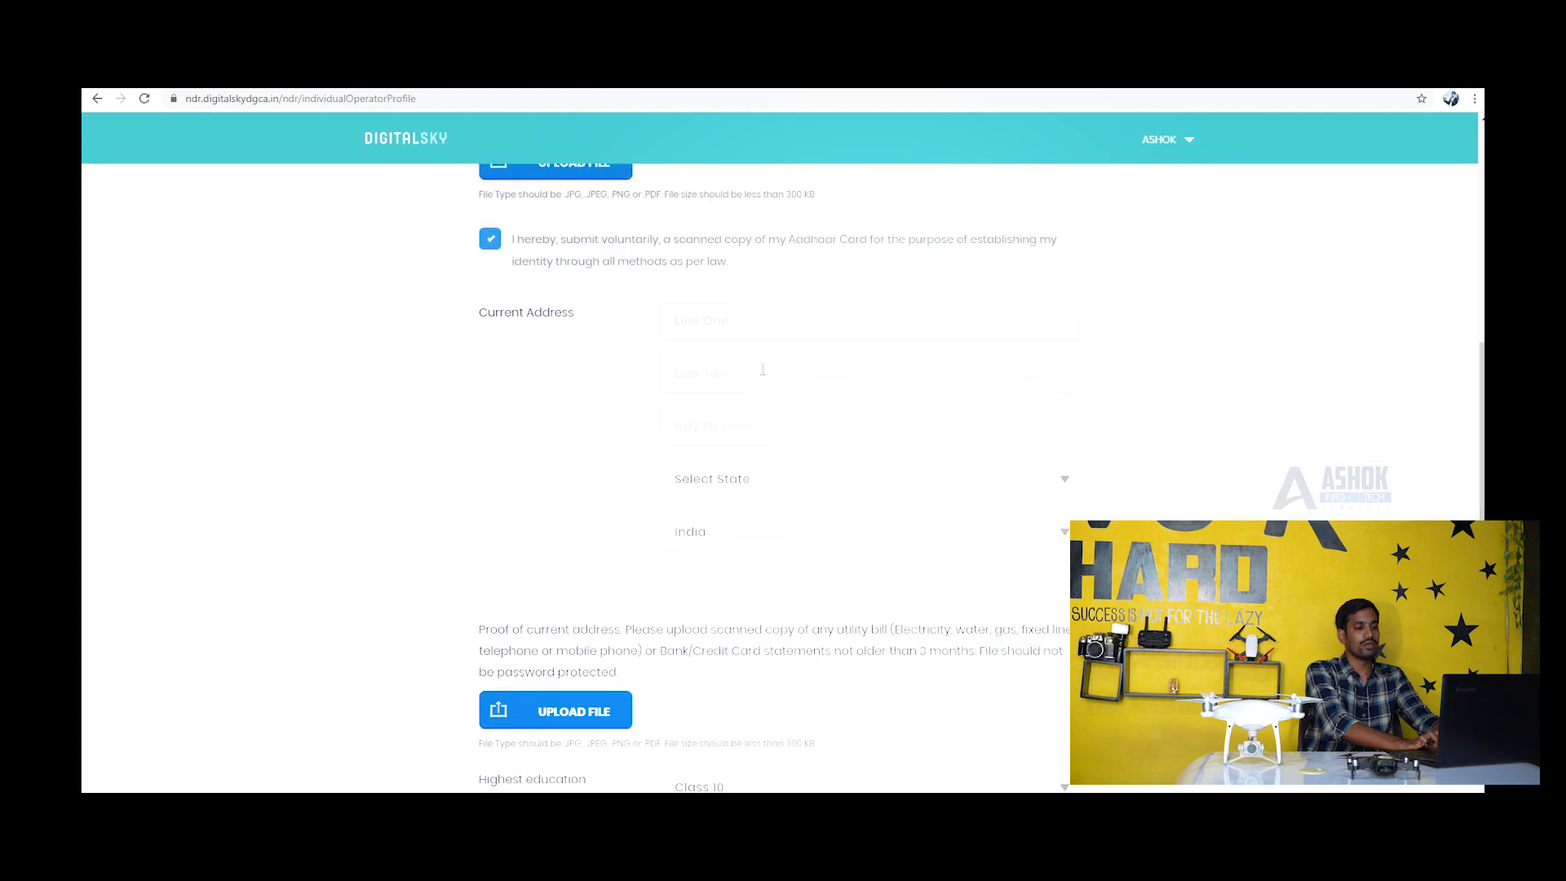
Enter the owner's street address lines, city, state Andhra Pradesh and PIN code.
left_click(746, 321)
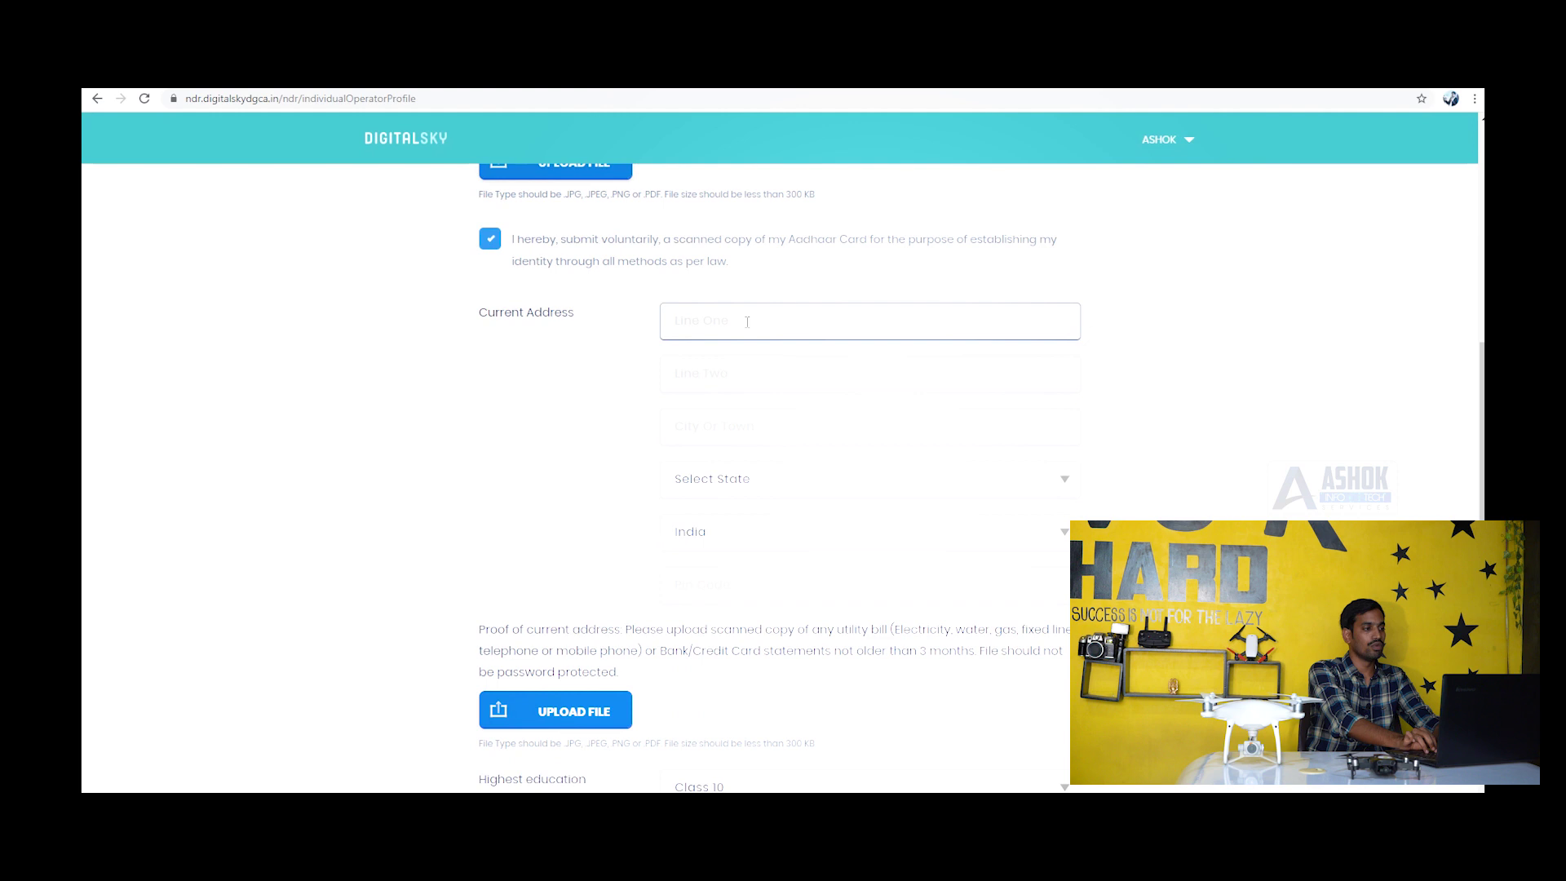
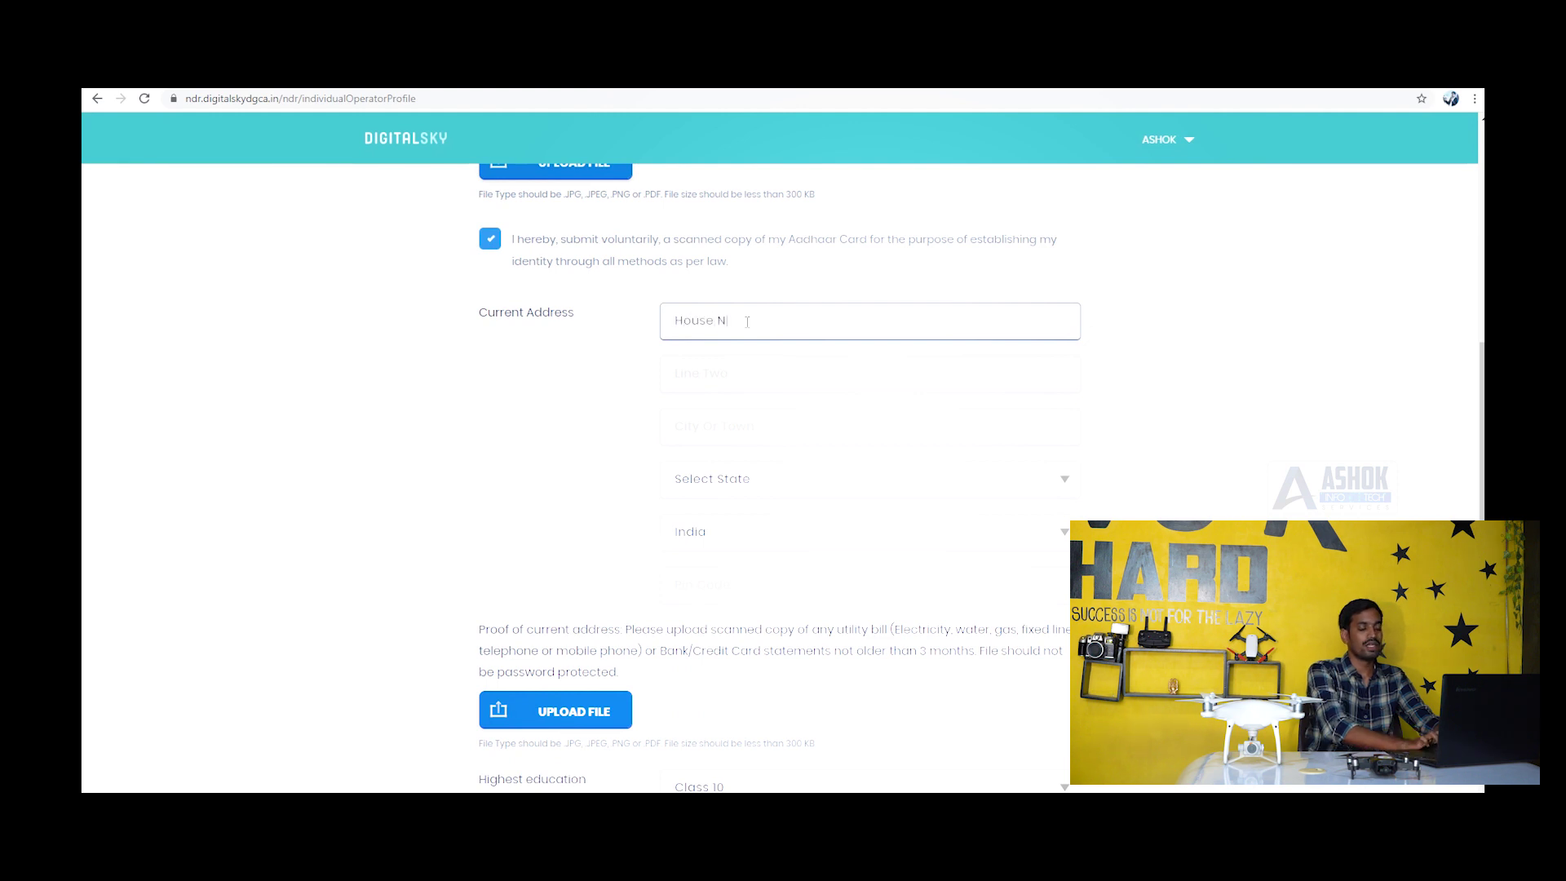
key("Tab")
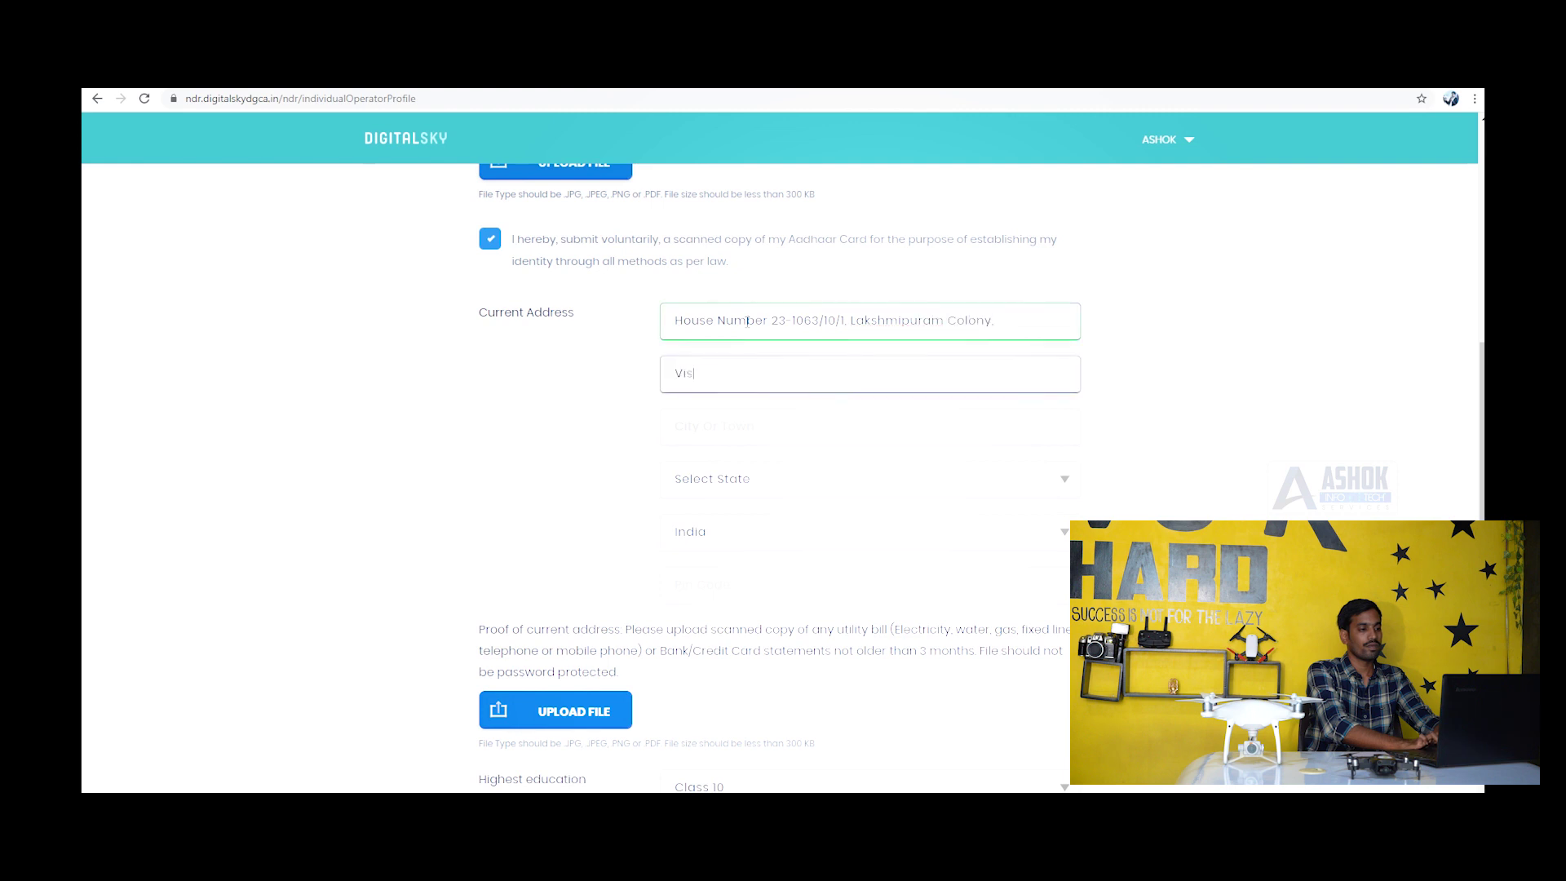
key("Tab")
key("Tab")
key("Tab")
key("Tab")
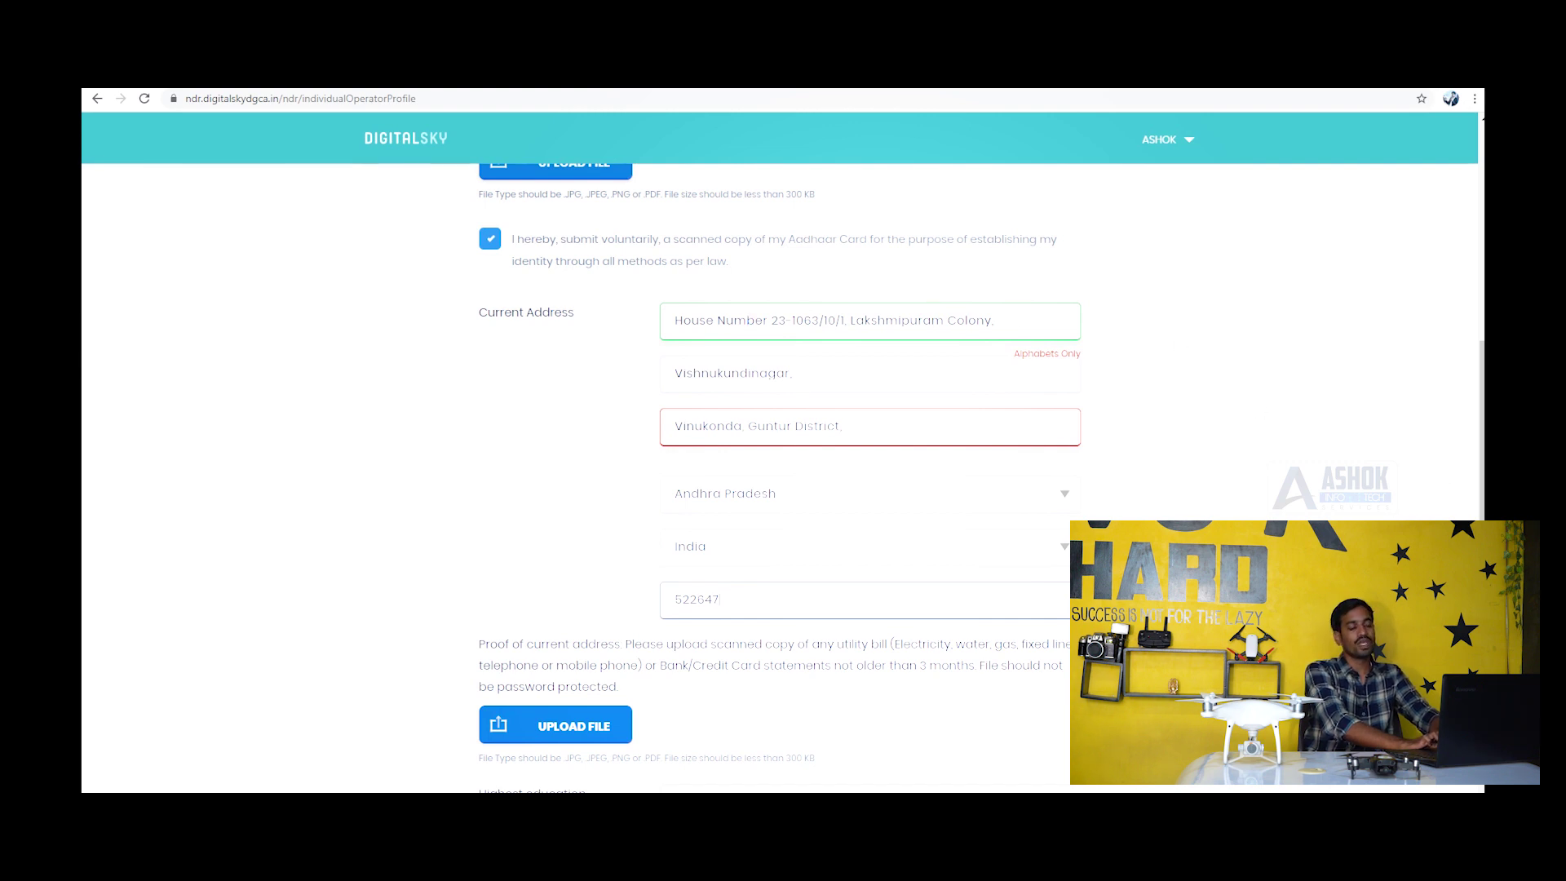
scroll(779, 473, "down", 3)
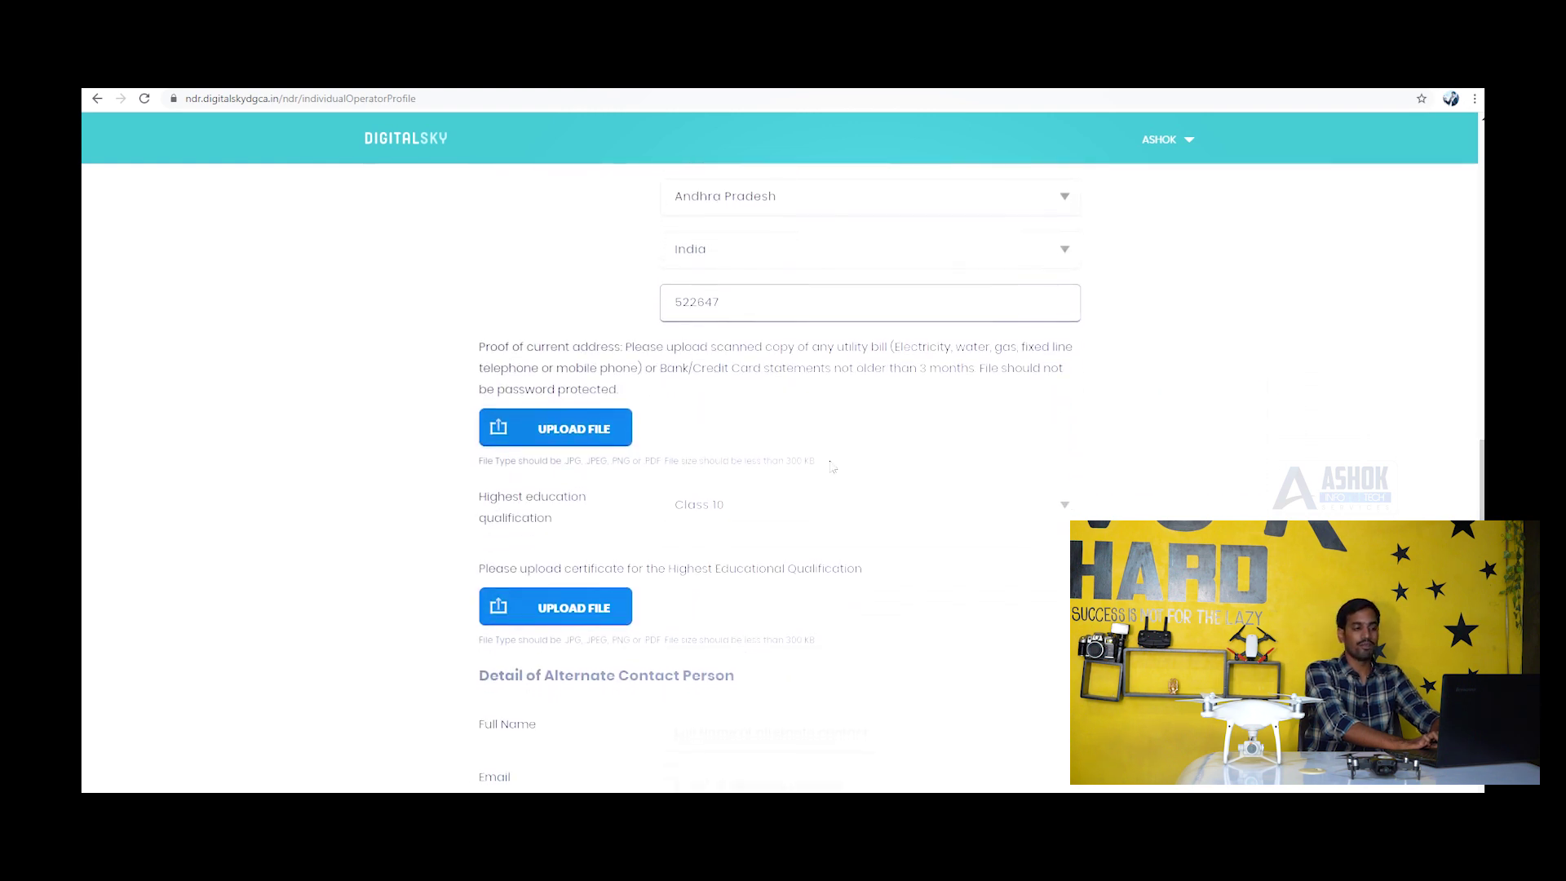
Upload file 5 as the proof of current address.
left_click(553, 430)
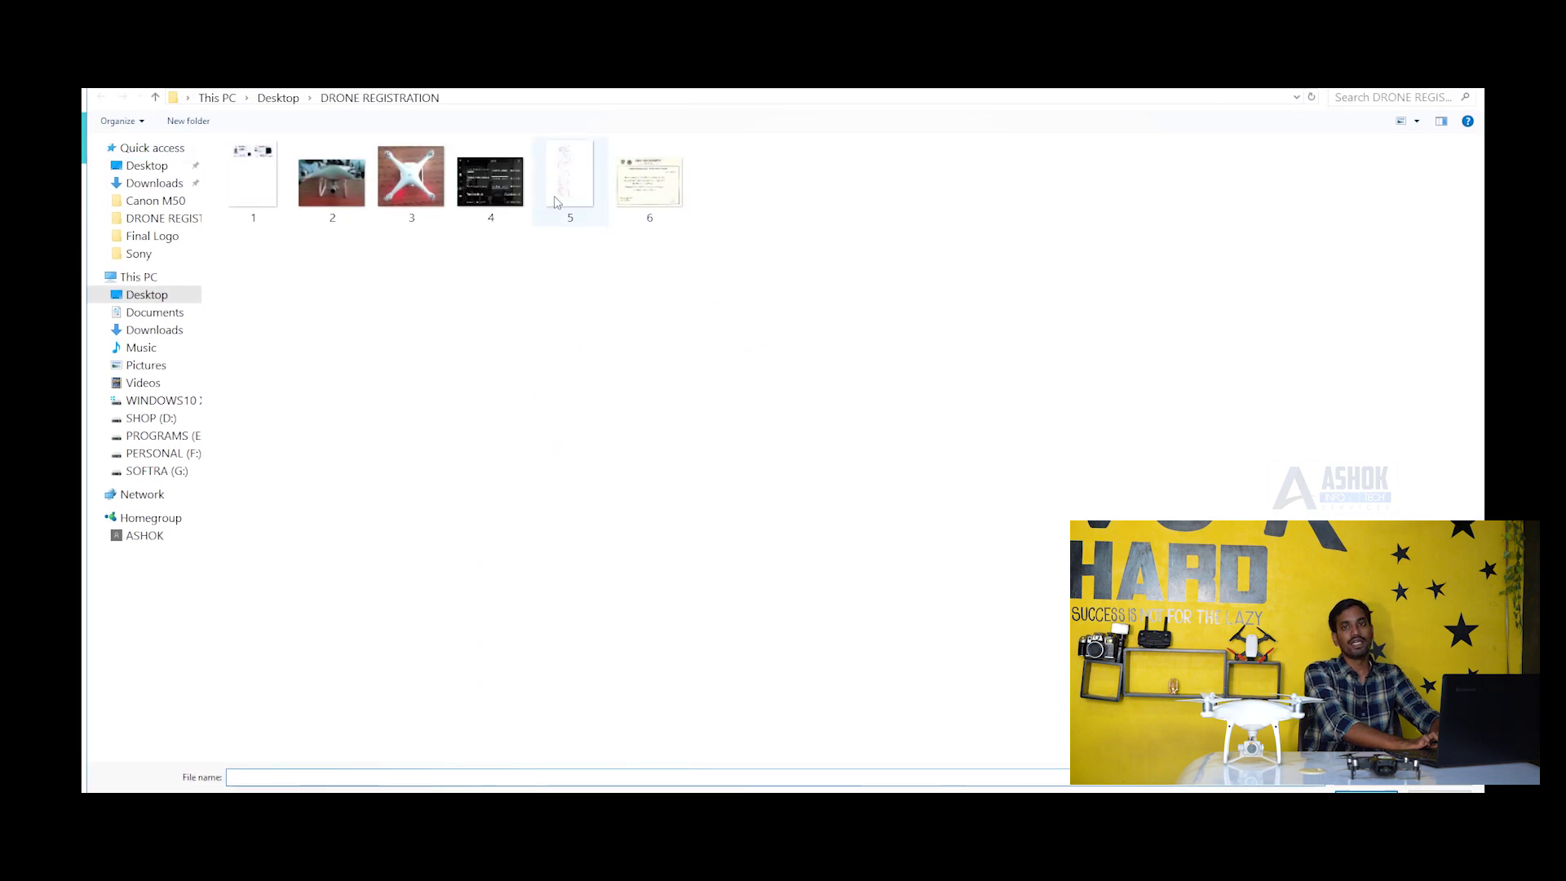
left_click(569, 188)
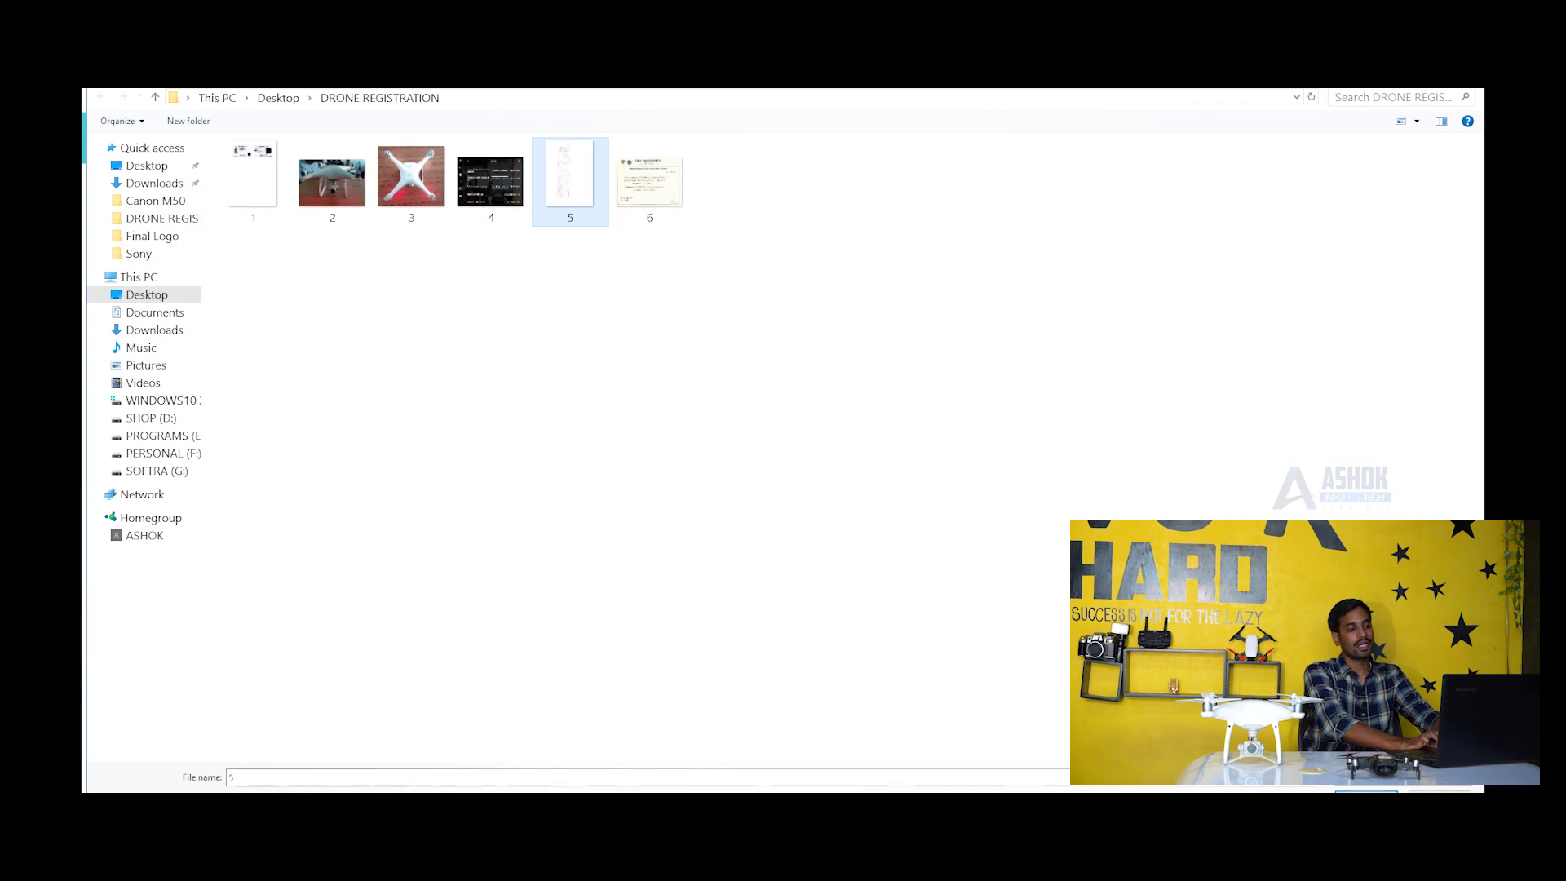
key("Return")
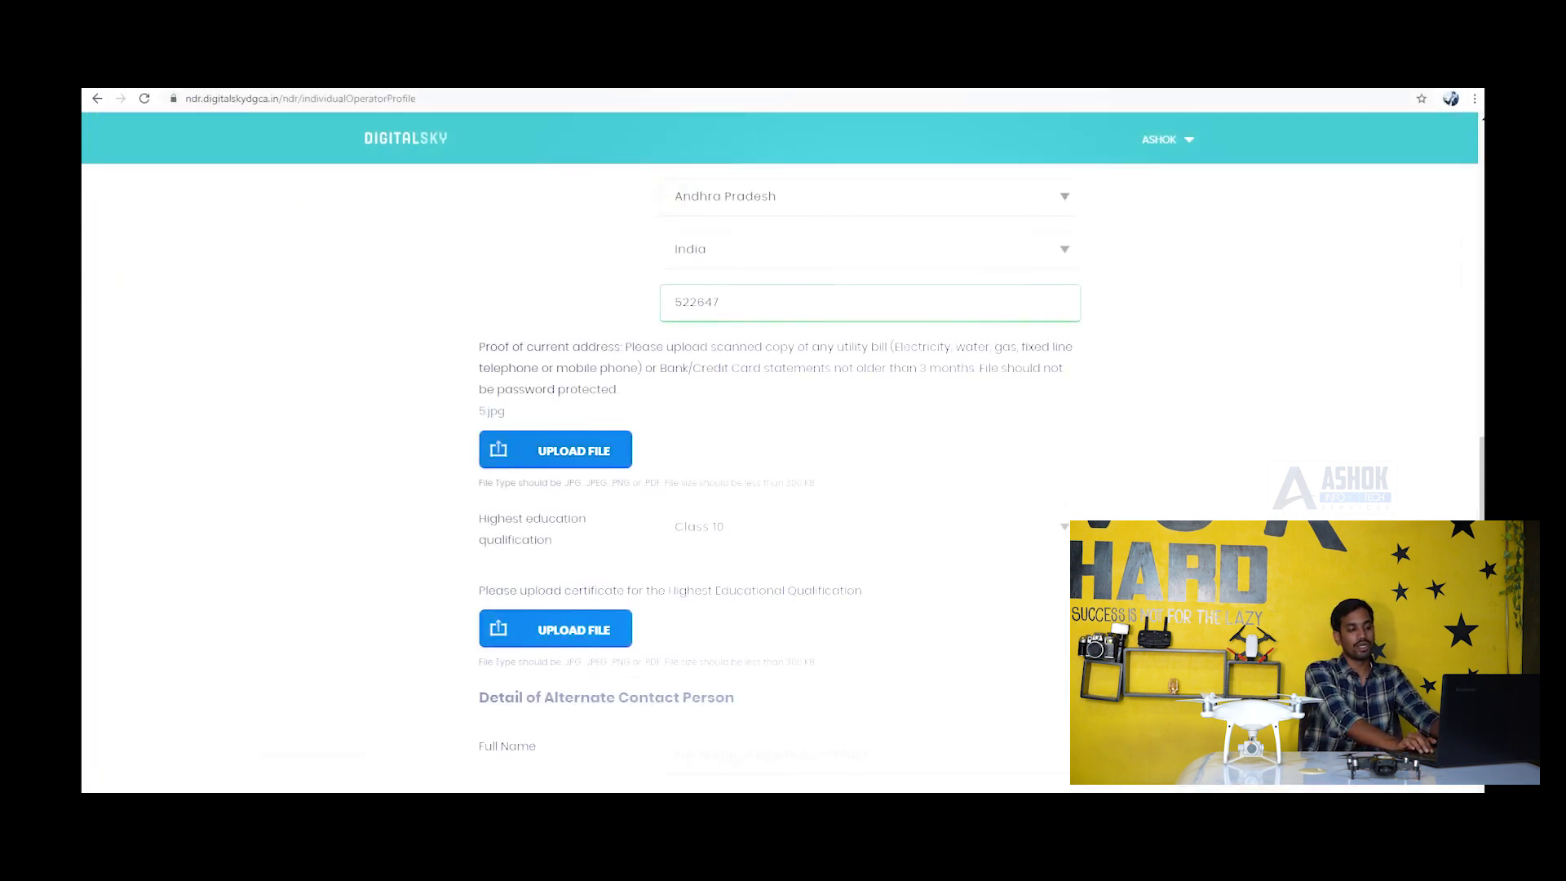
Set highest education to Graduate and upload file 6 as the certificate.
left_click(1064, 526)
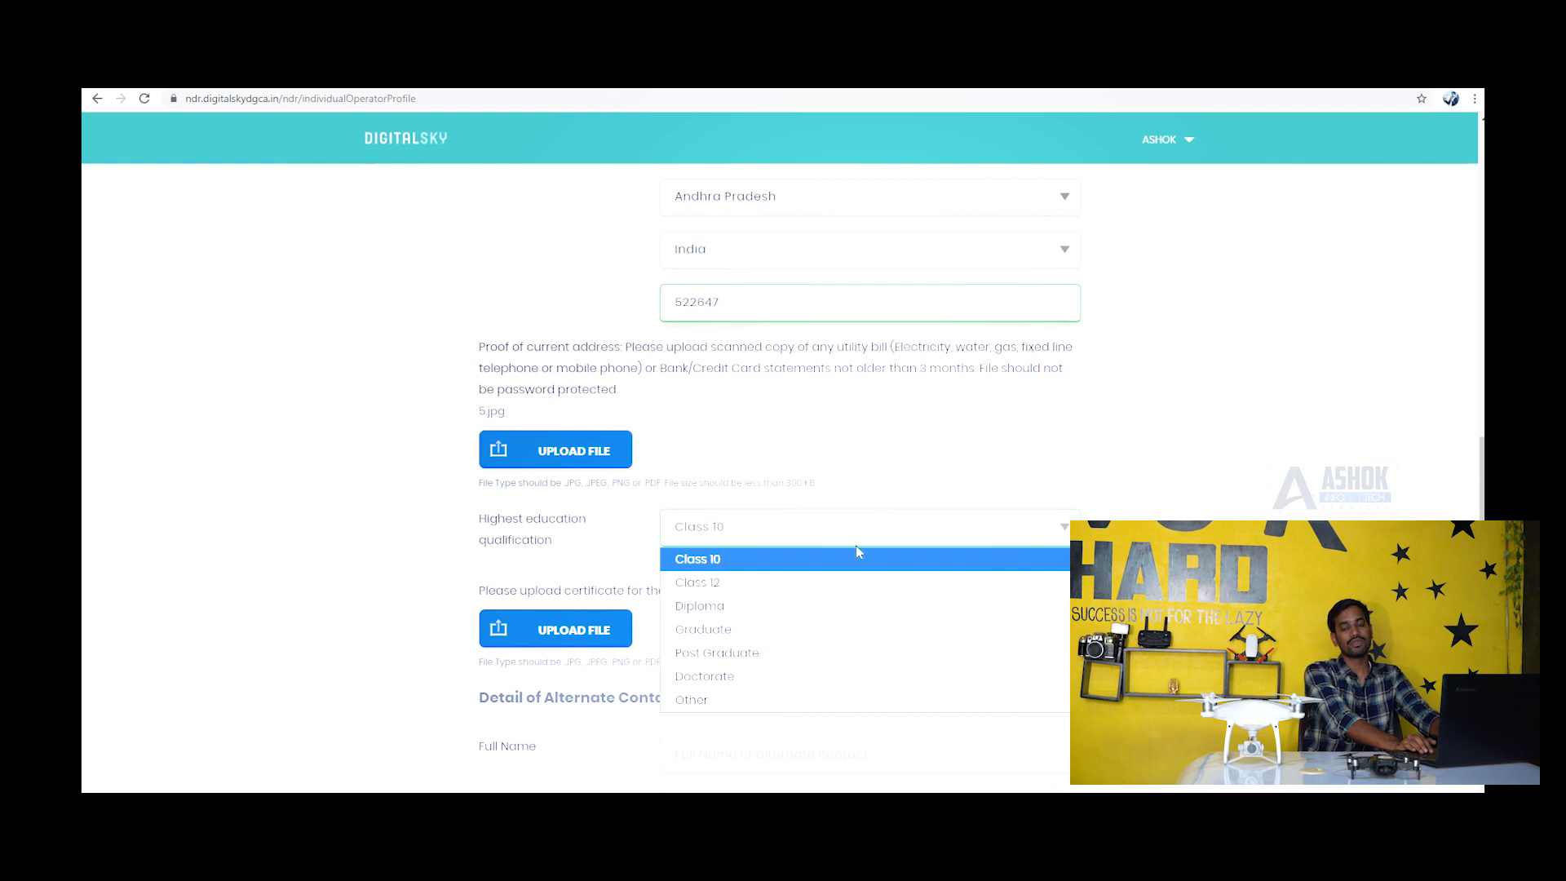
left_click(719, 632)
left_click(552, 634)
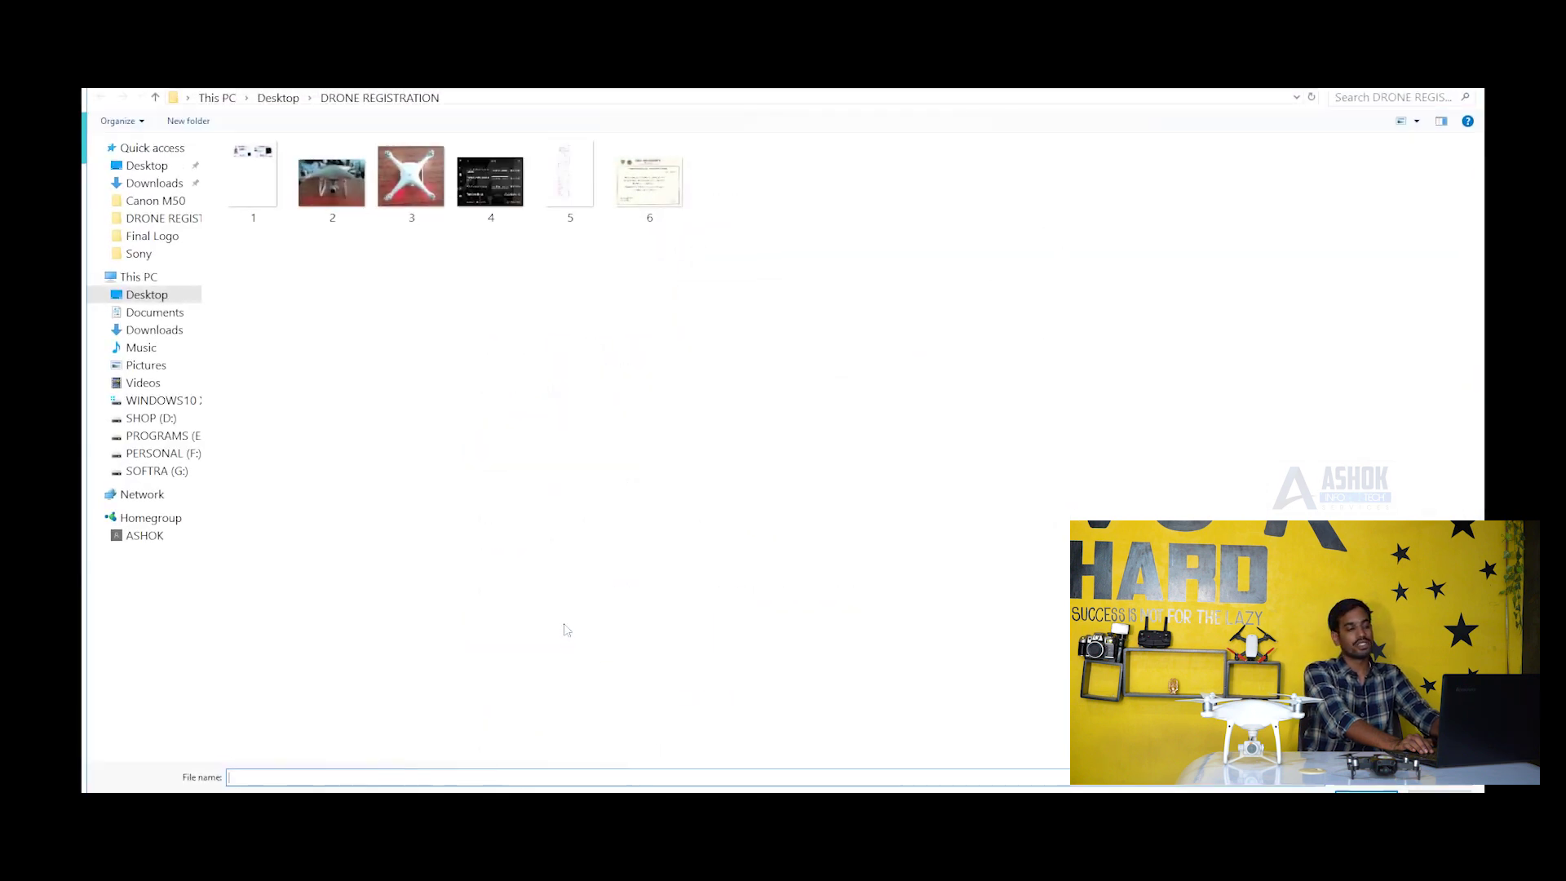
left_click(655, 187)
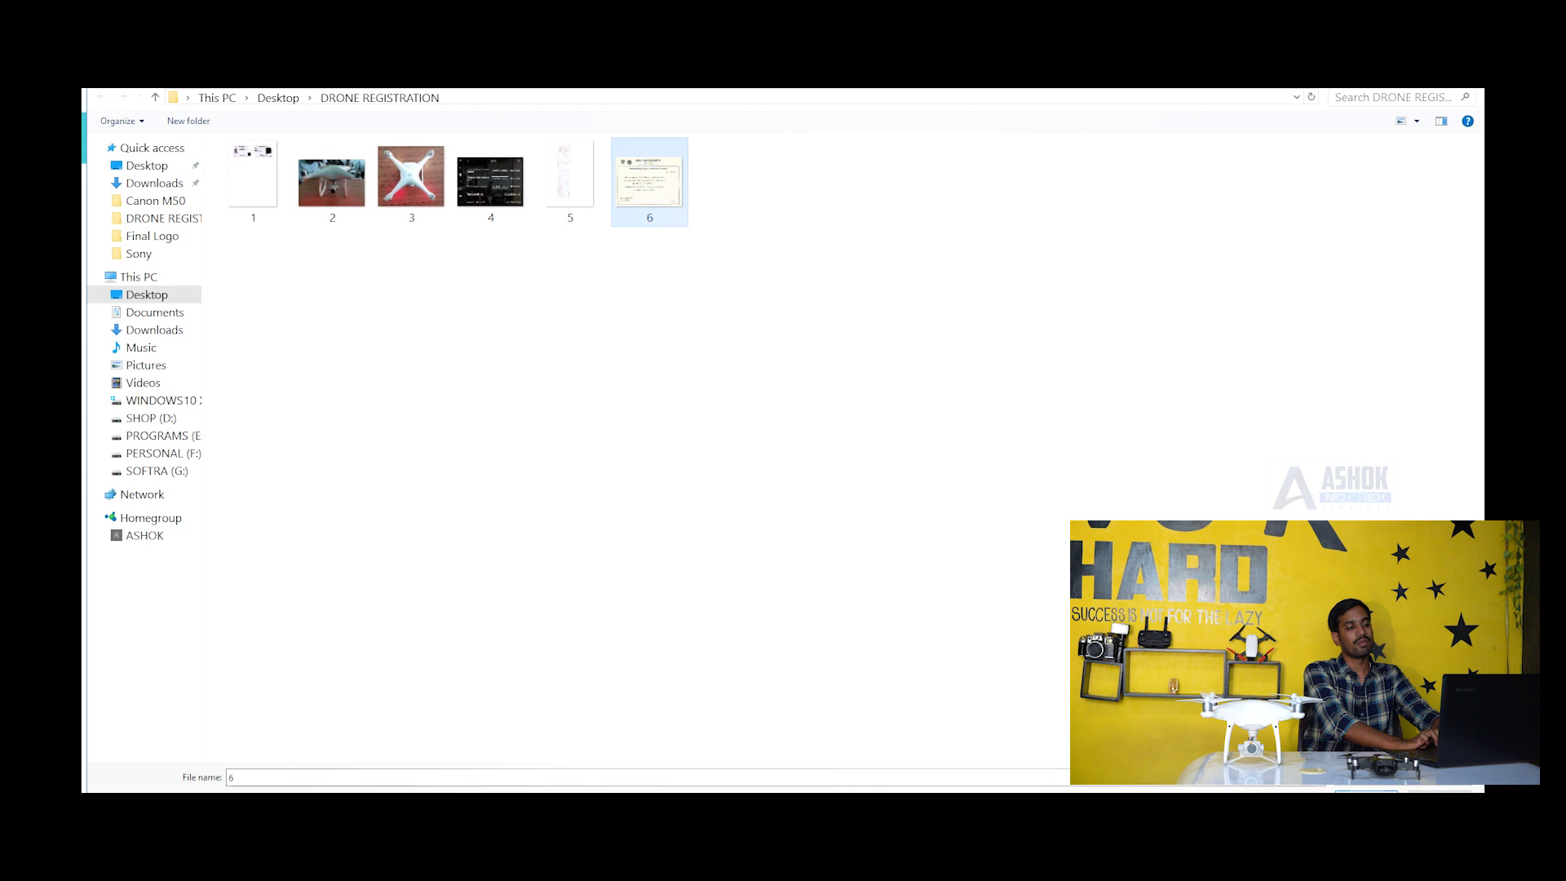
key("Return")
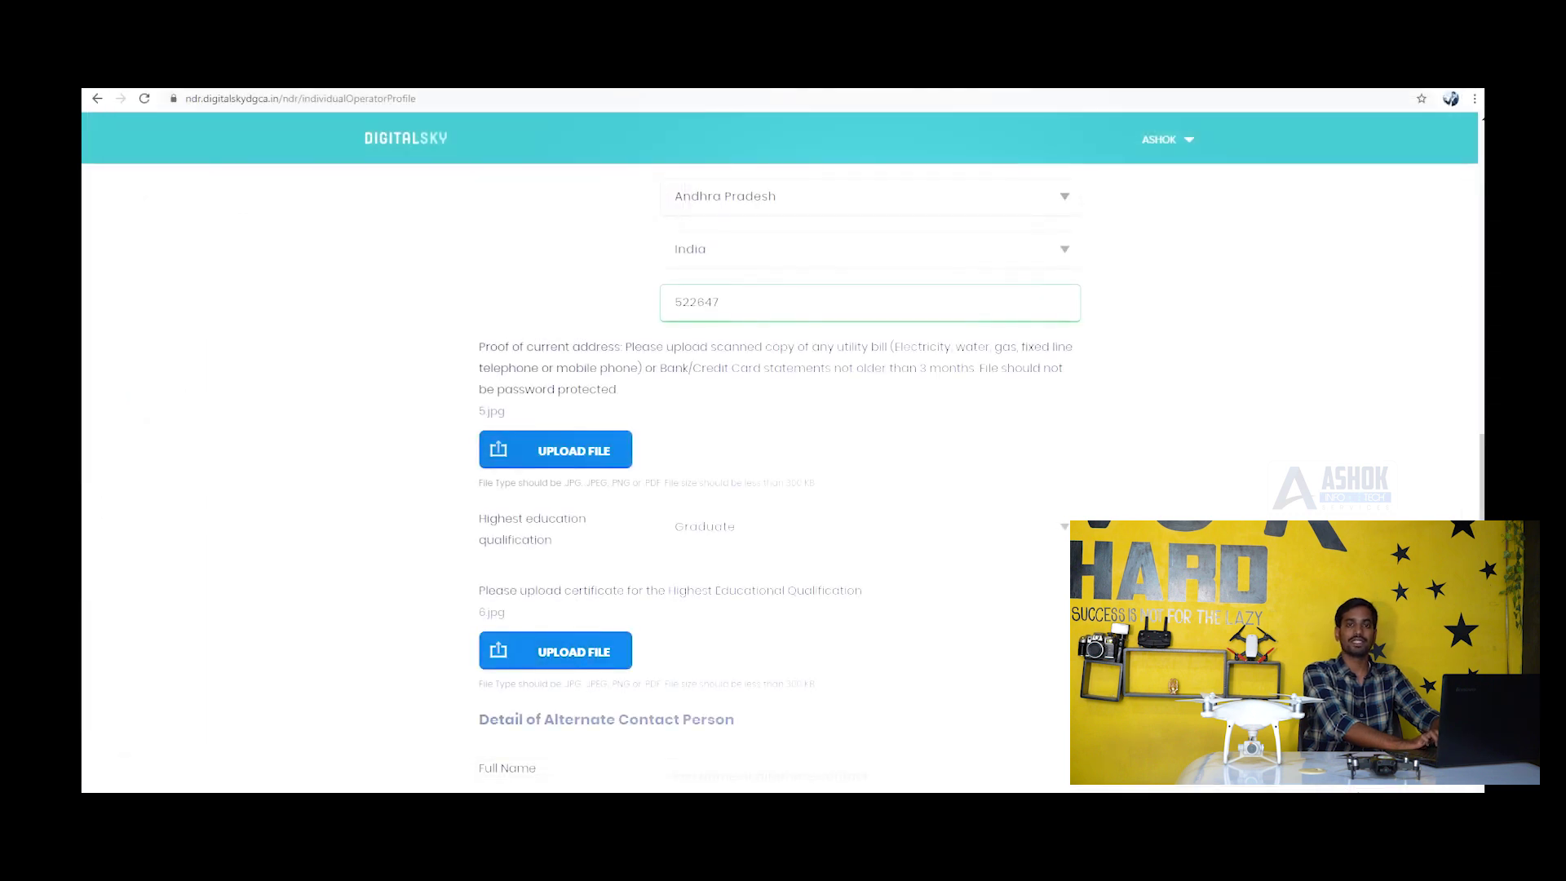
scroll(966, 624, "down", 5)
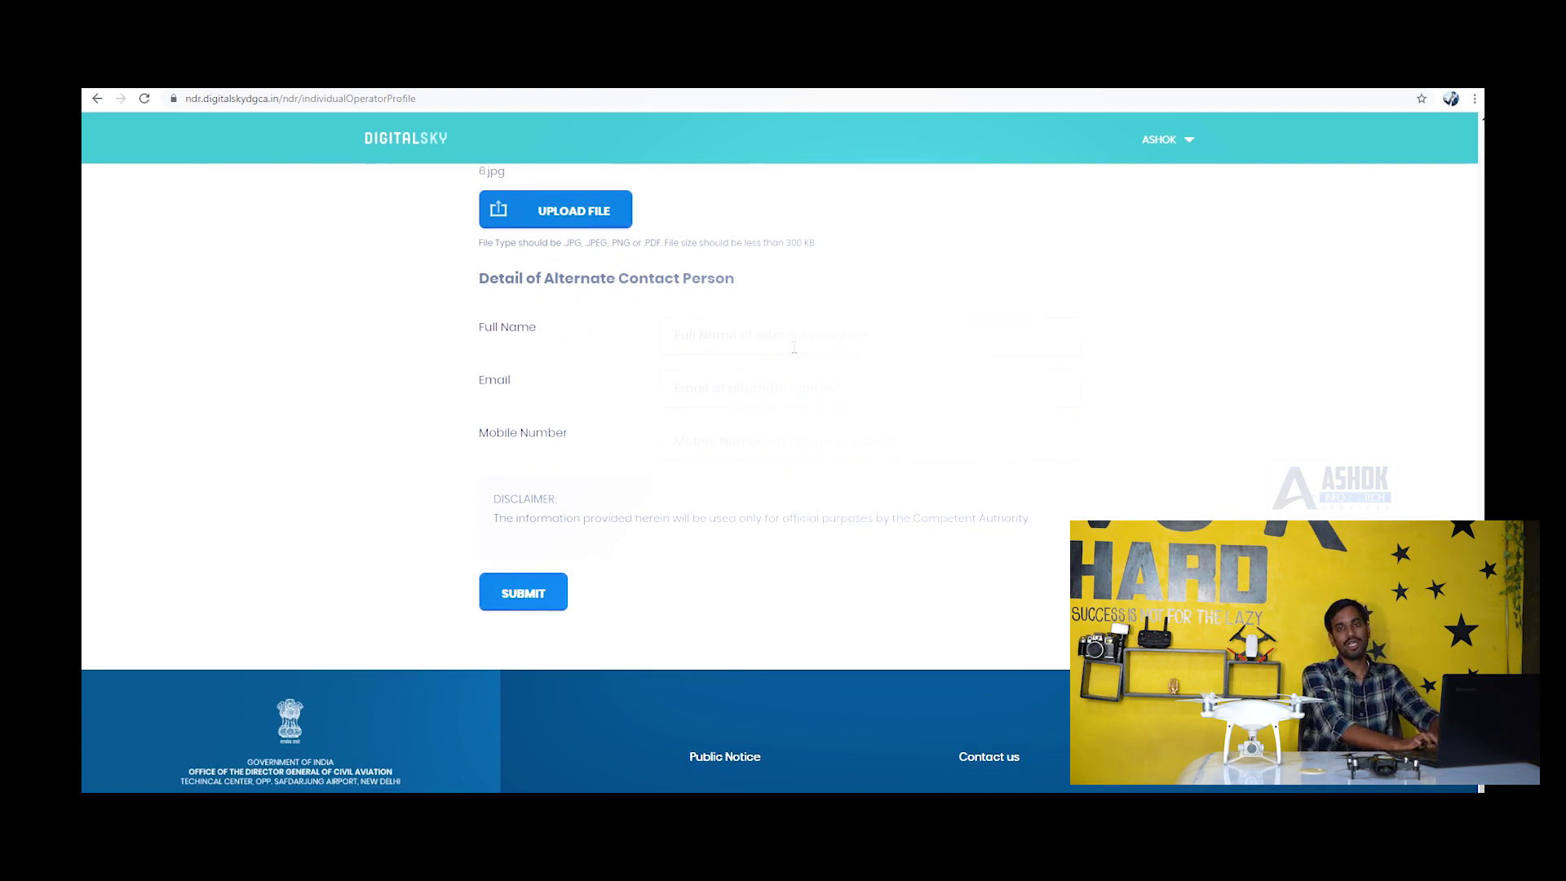
Enter the alternate contact's full name, e-mail and mobile number, then SUBMIT the profile.
left_click(794, 346)
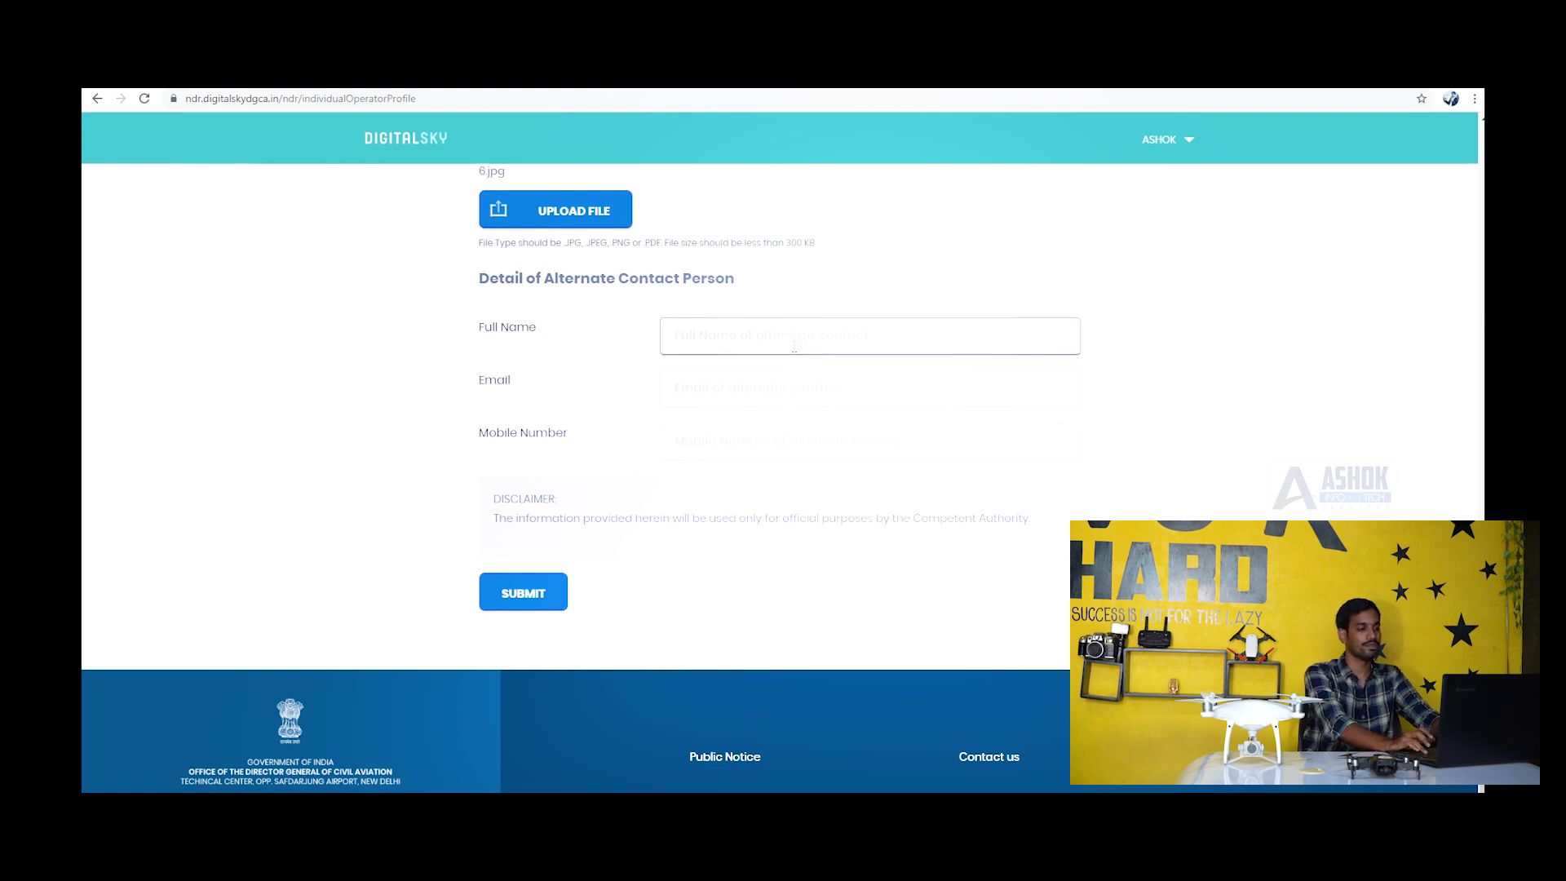
key("Tab")
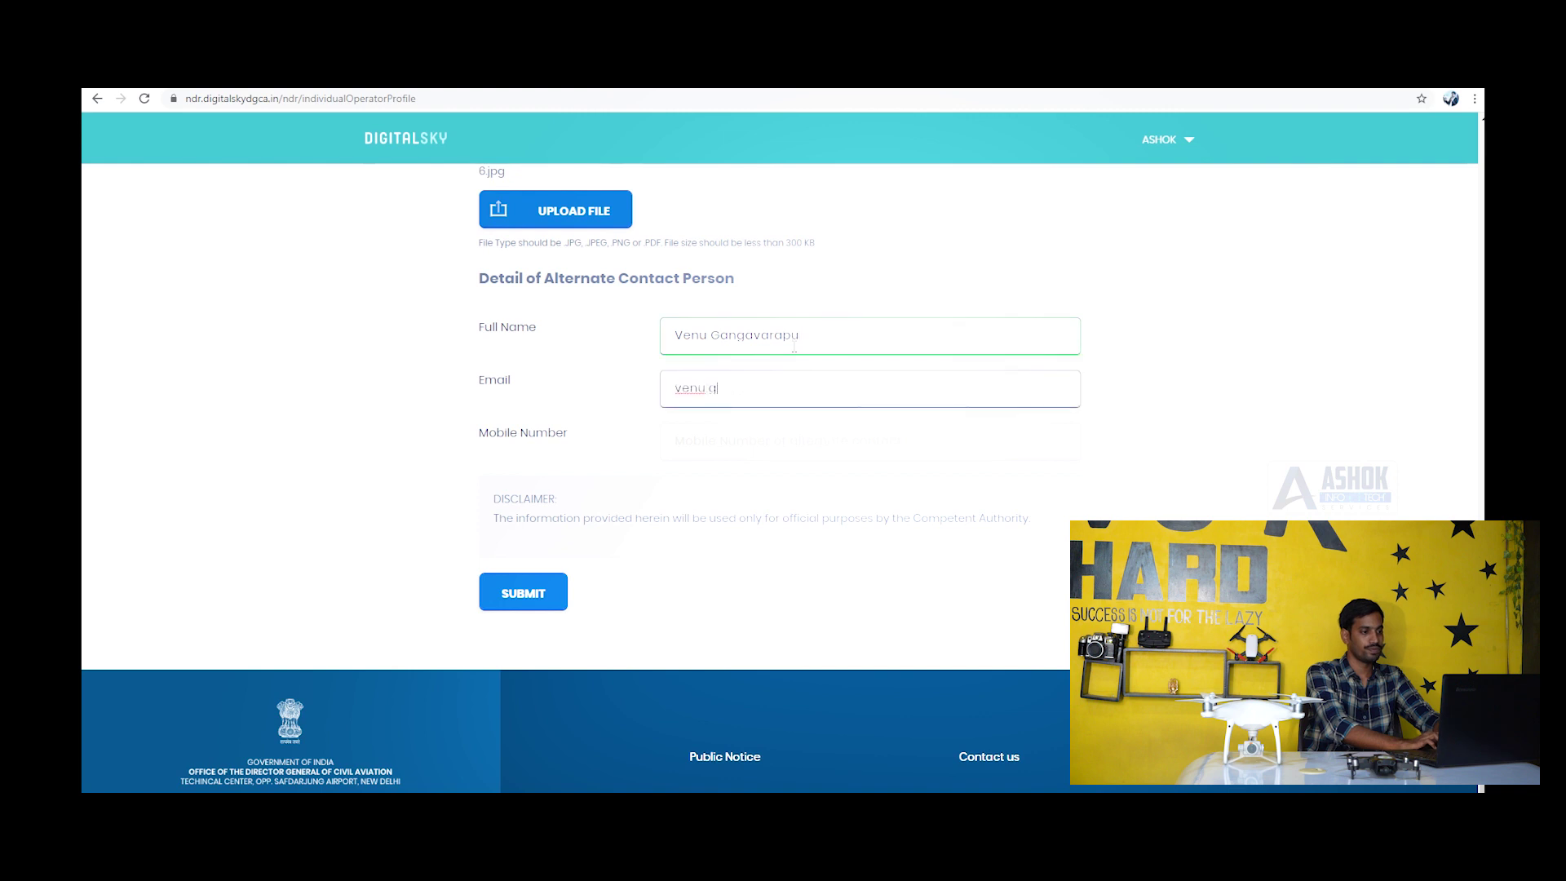
key("Tab")
type("9441")
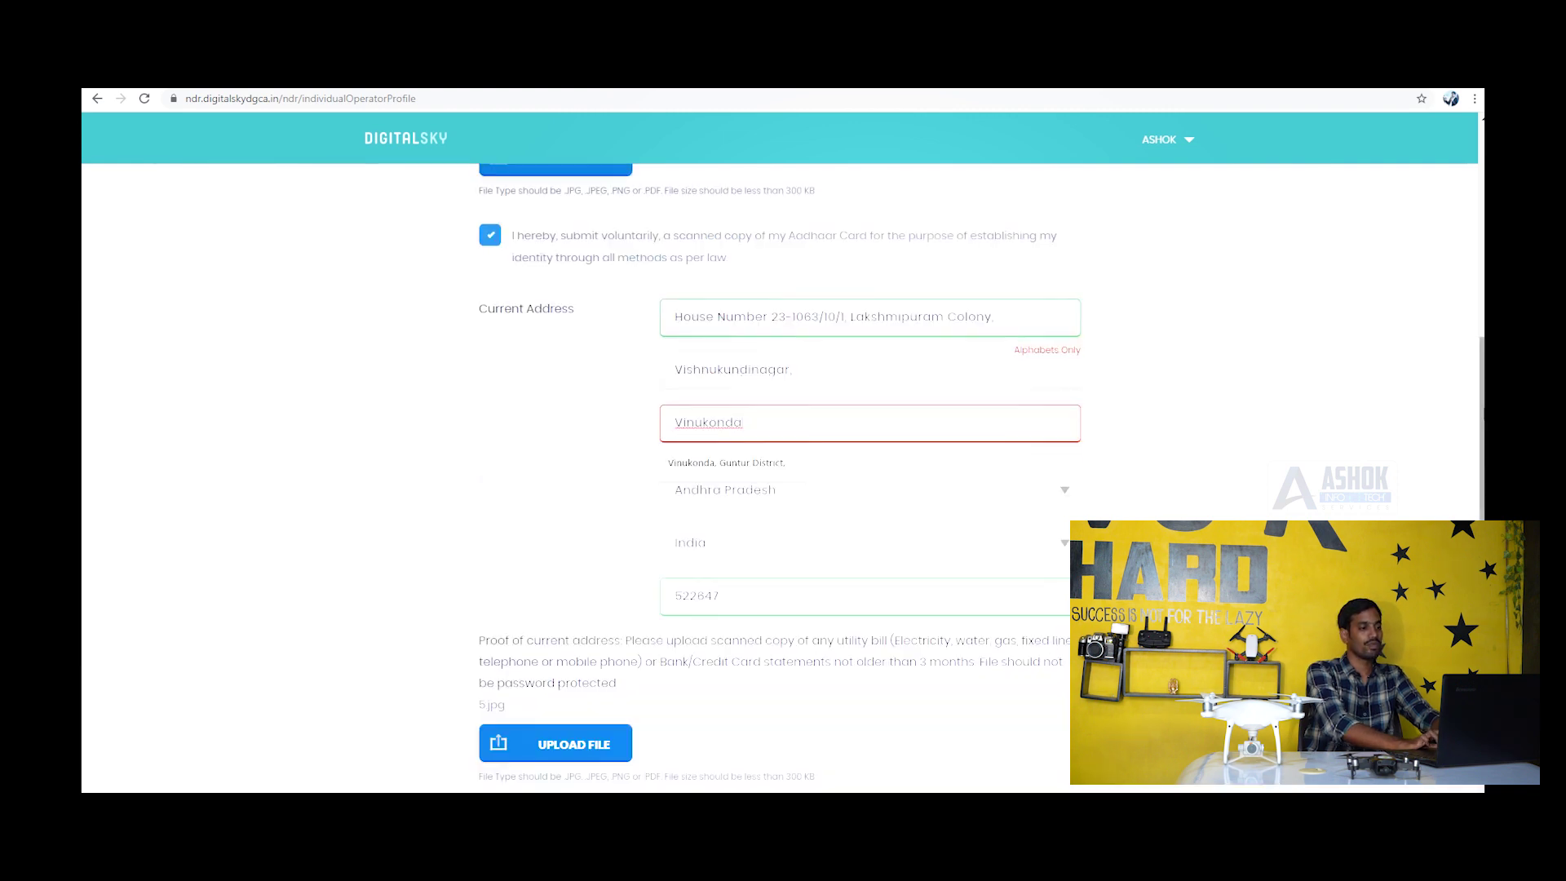
scroll(779, 473, "up", 9)
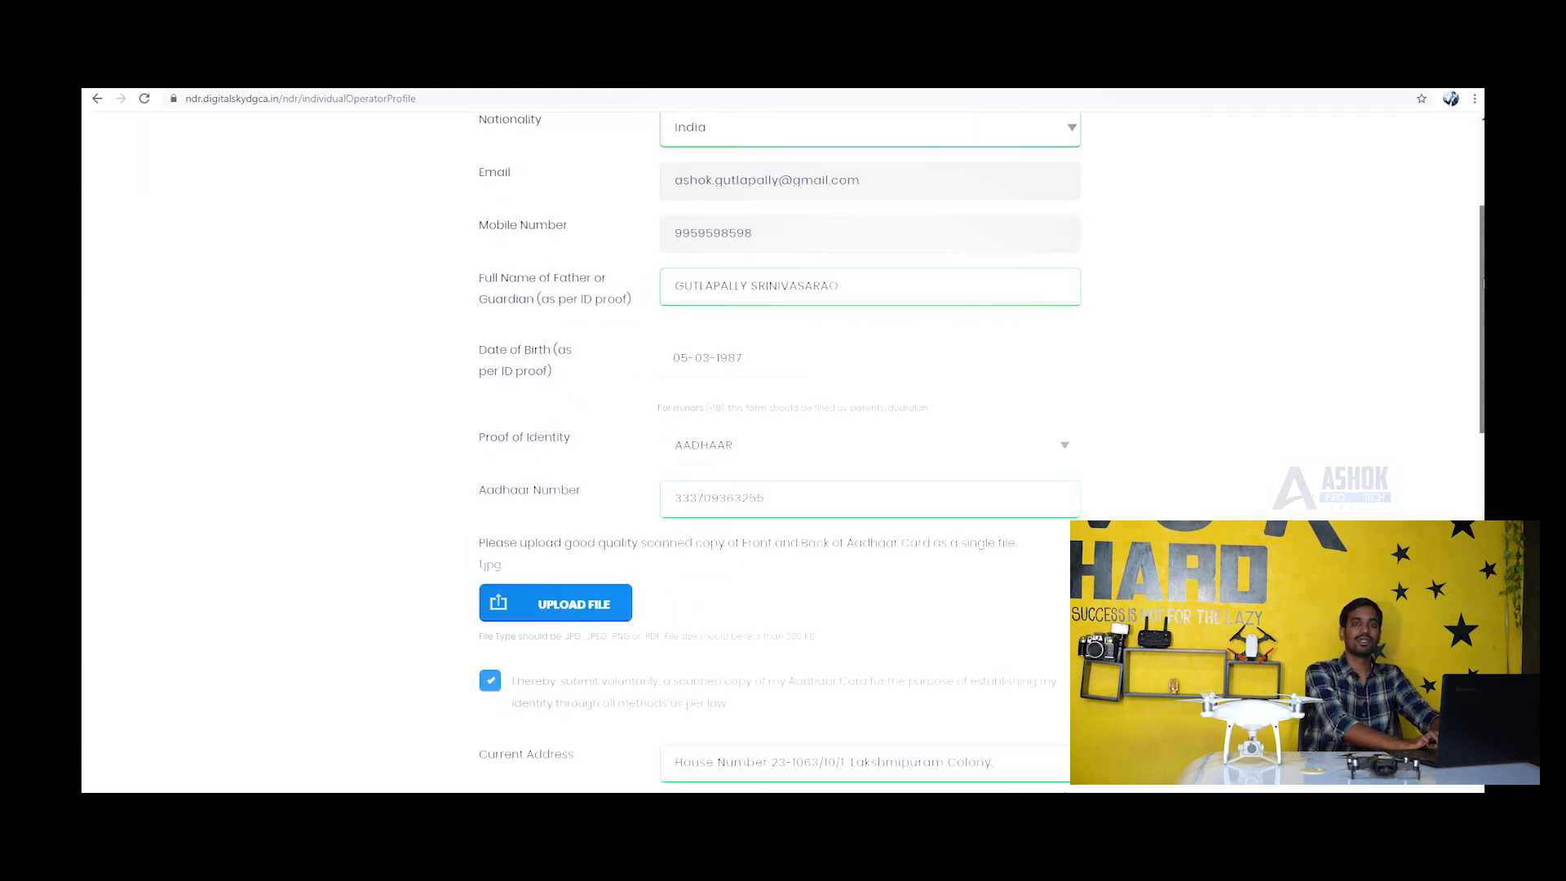
scroll(599, 781, "down", 15)
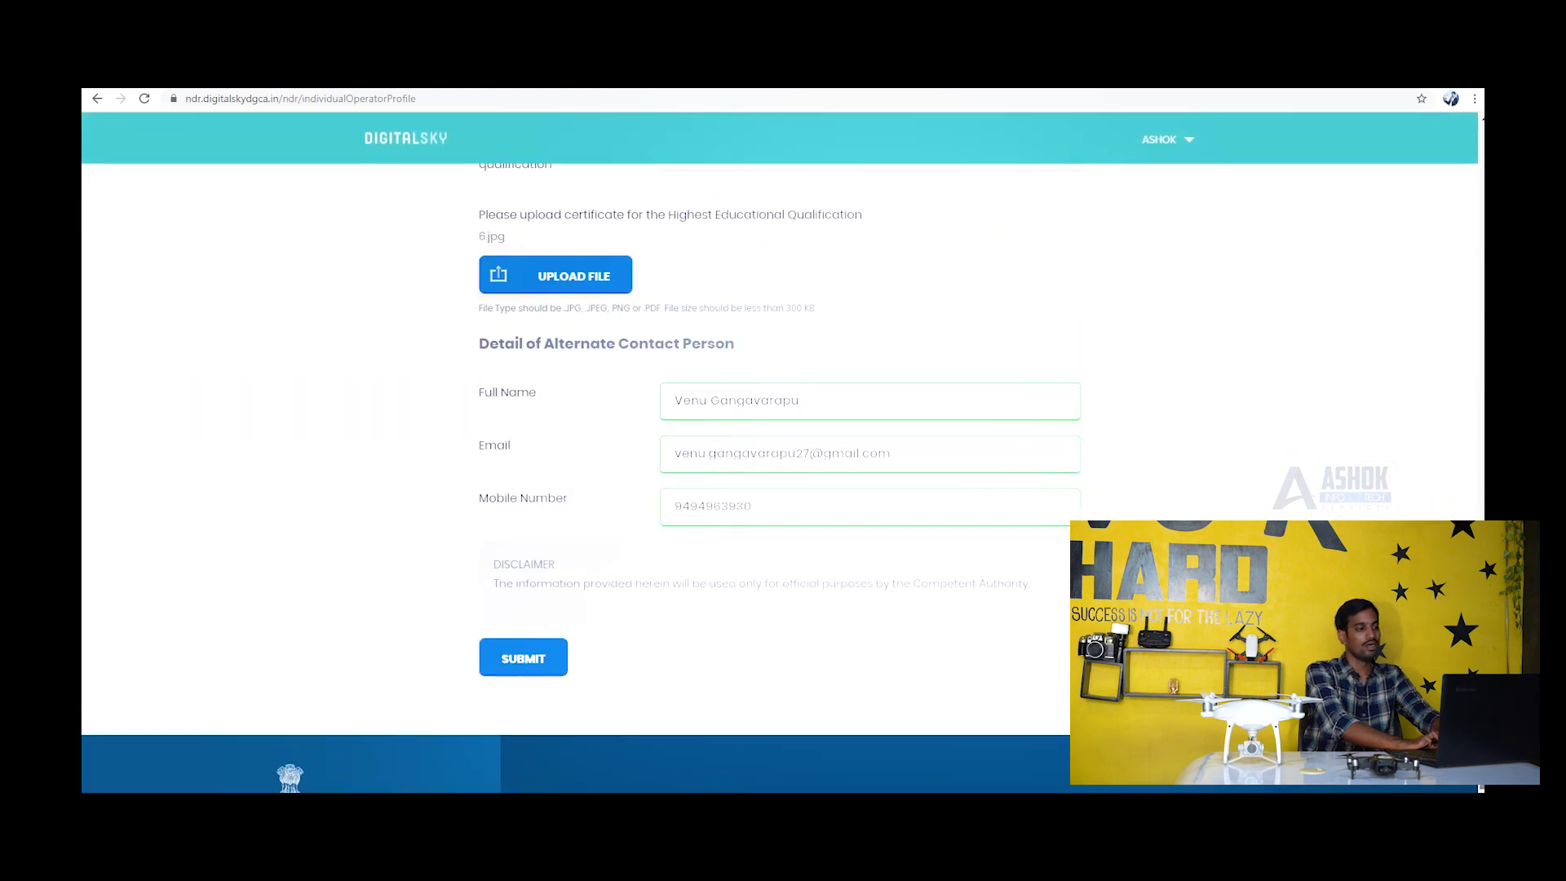
left_click(540, 703)
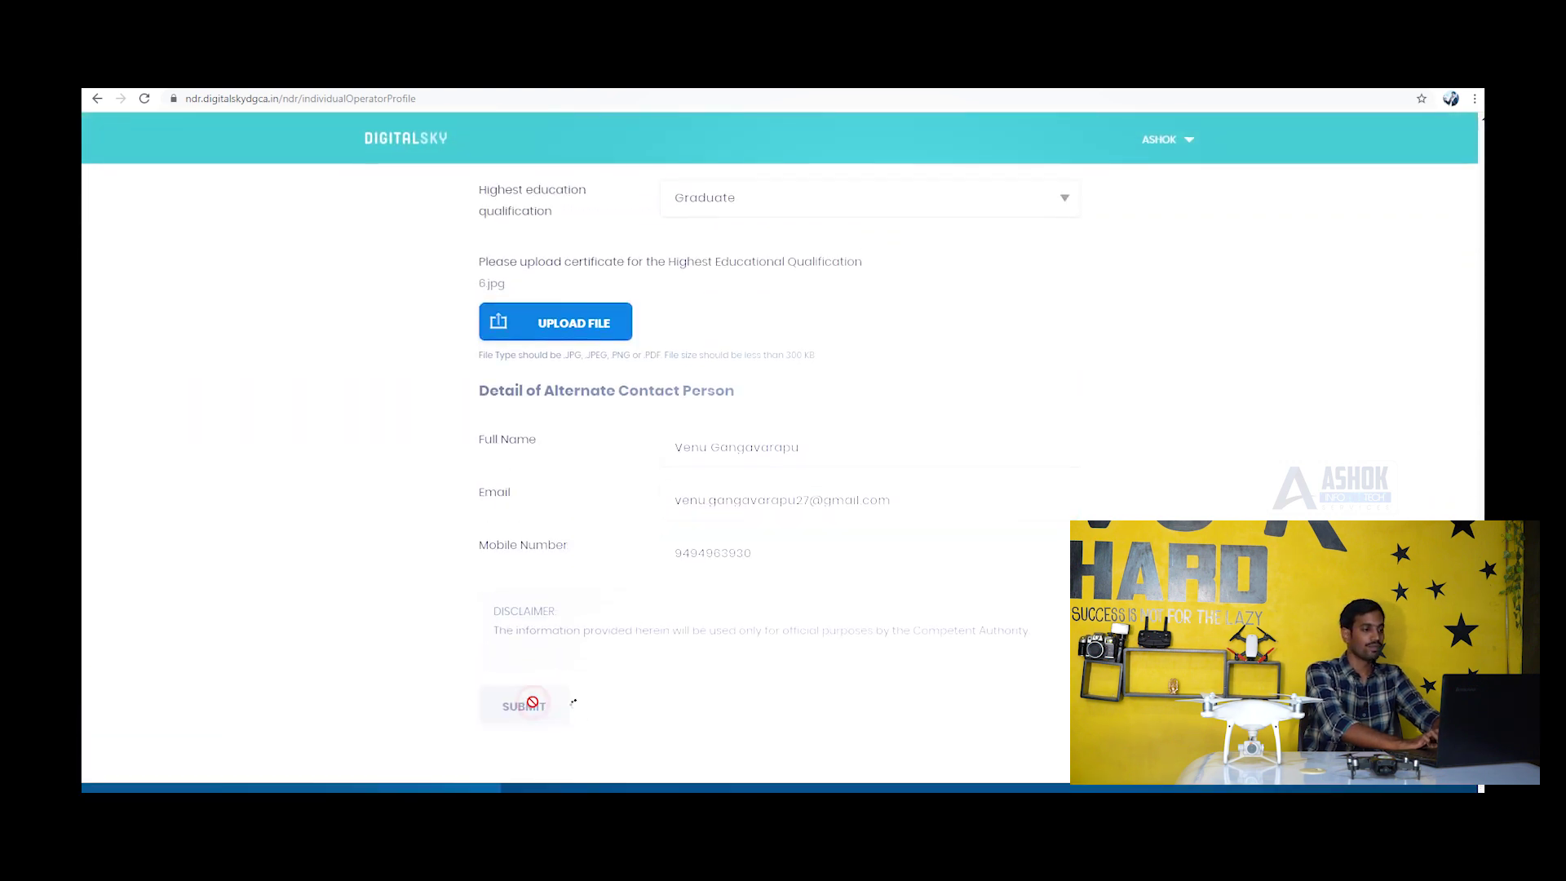
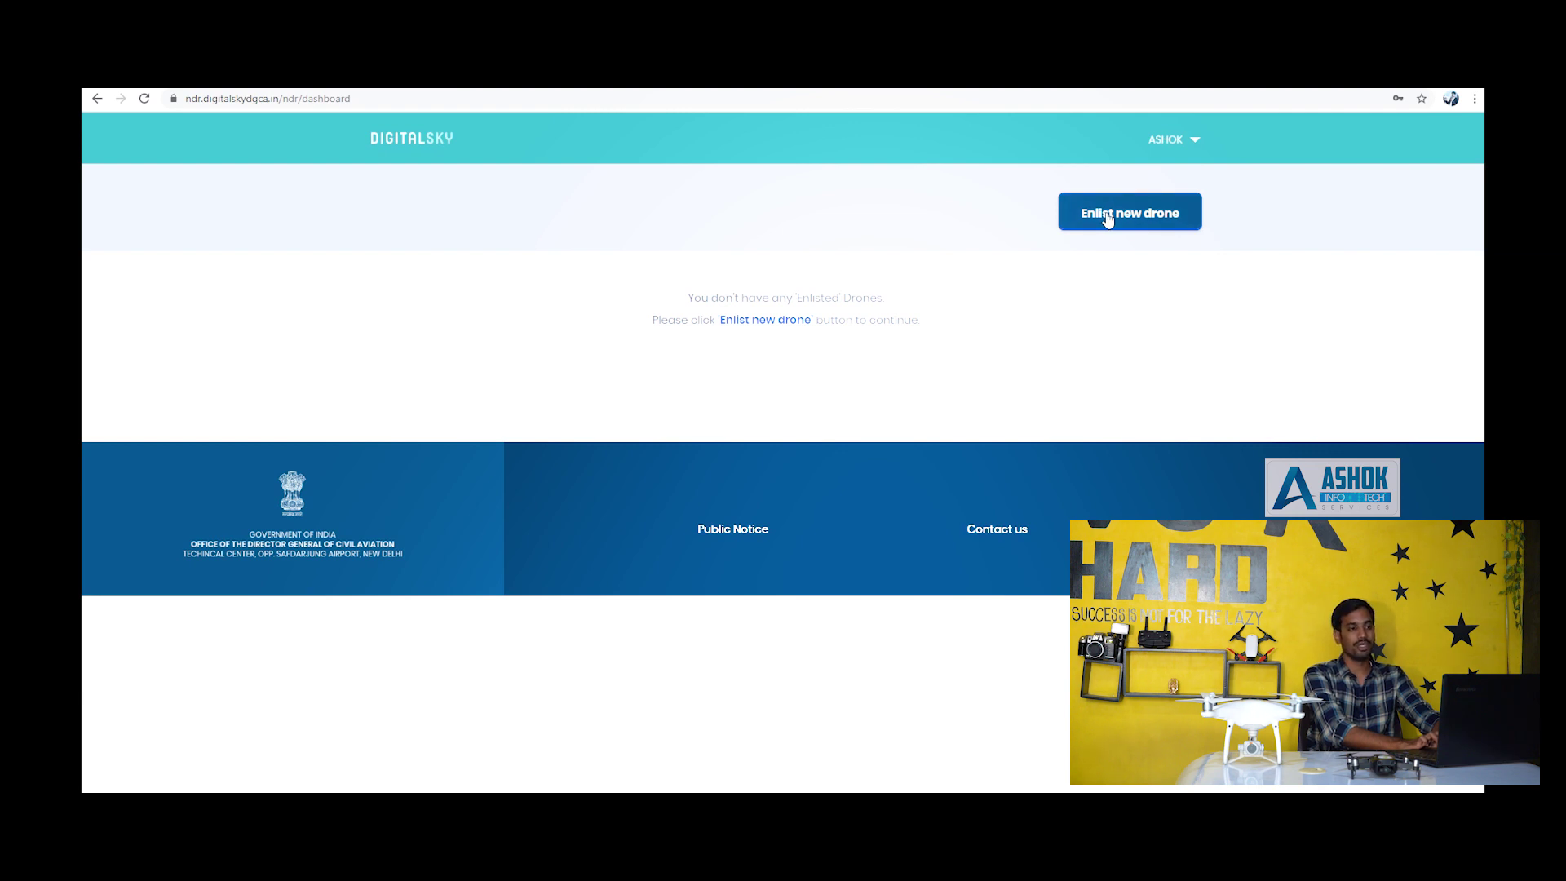
Open the Enlist New Drone form and enter manufacturer DJI, model Phantom 4 Pro, year 2019.
left_click(1107, 216)
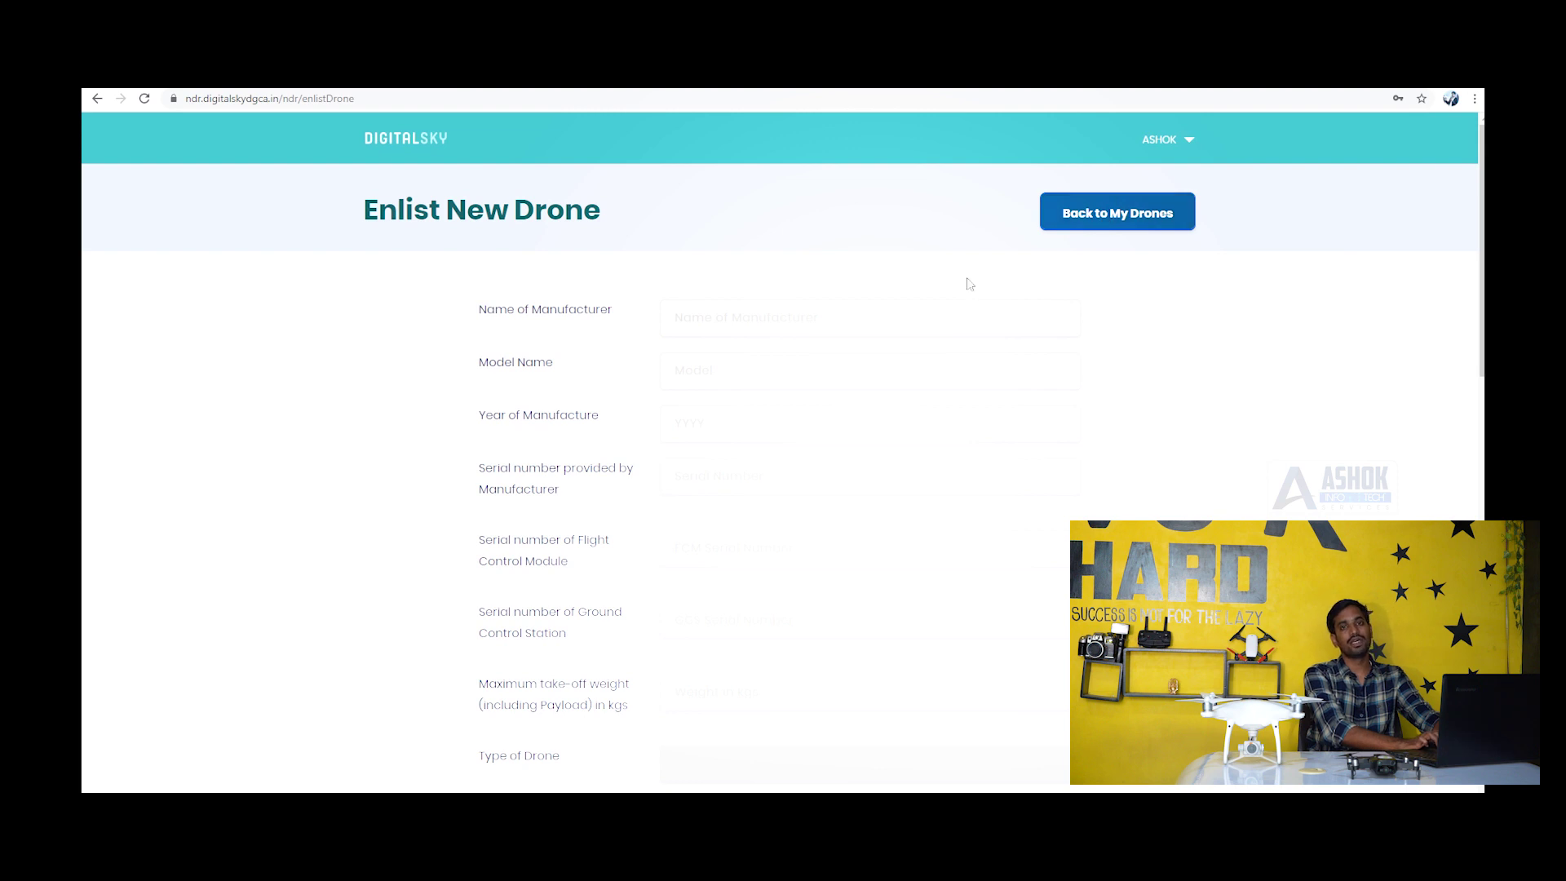
left_click(839, 317)
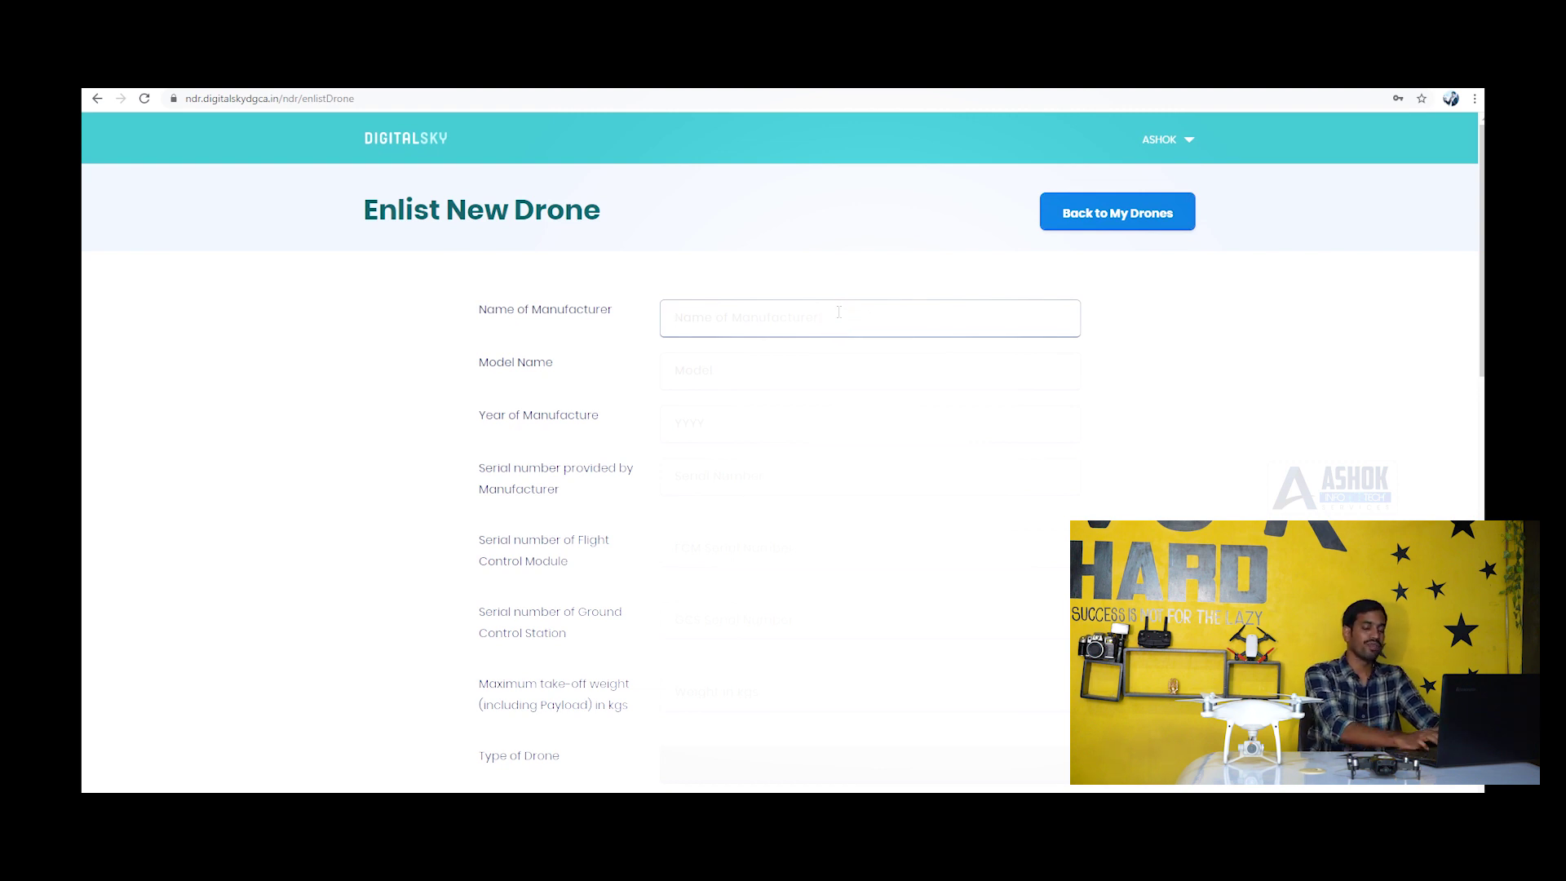
type("DJ")
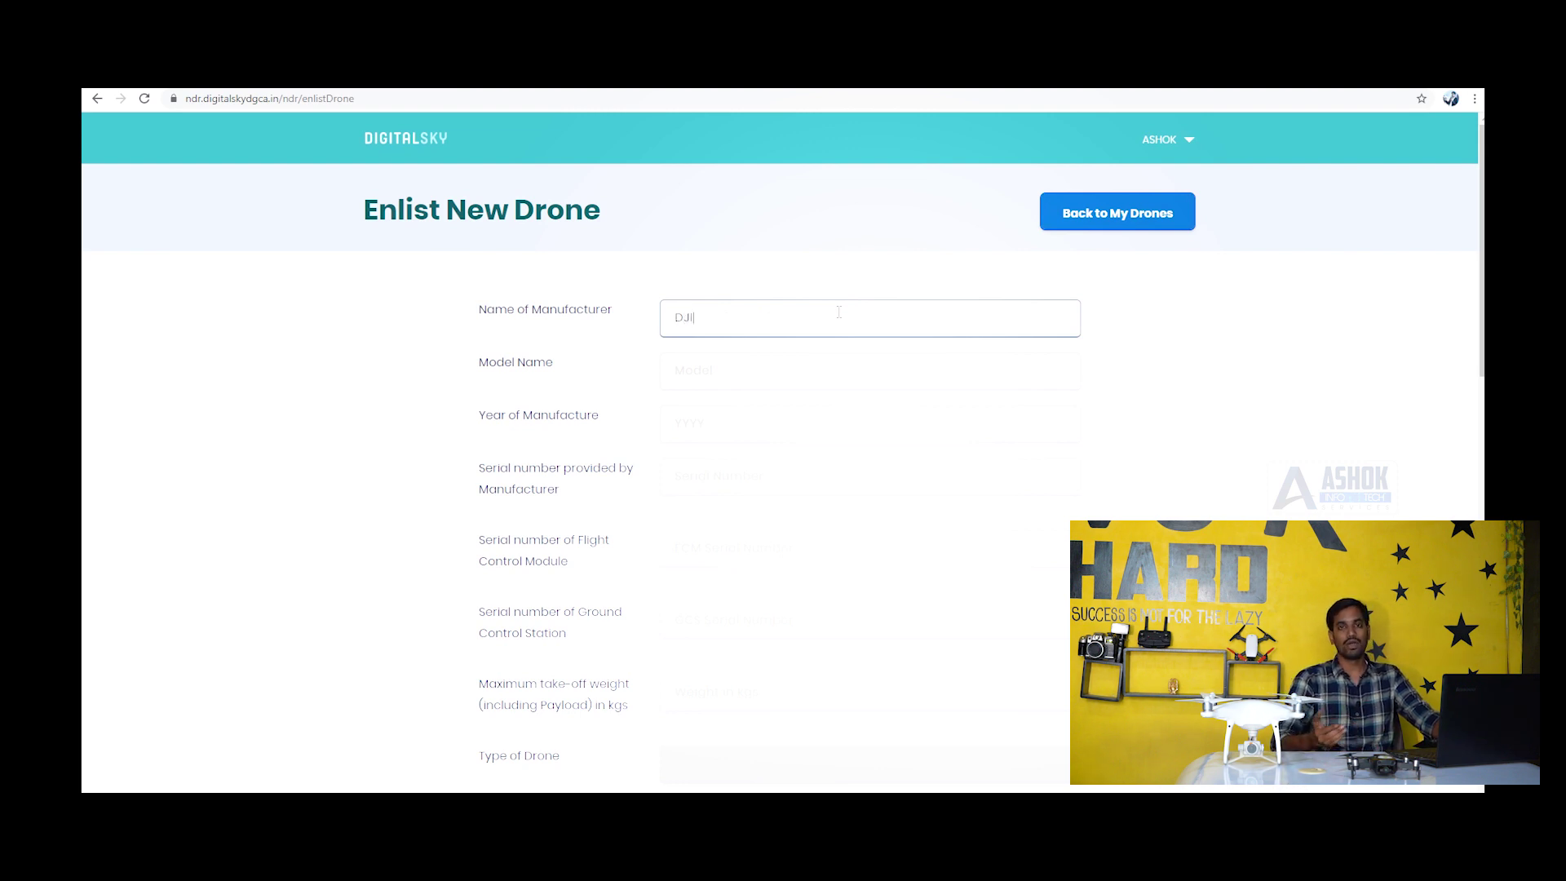
type("I")
key("Tab")
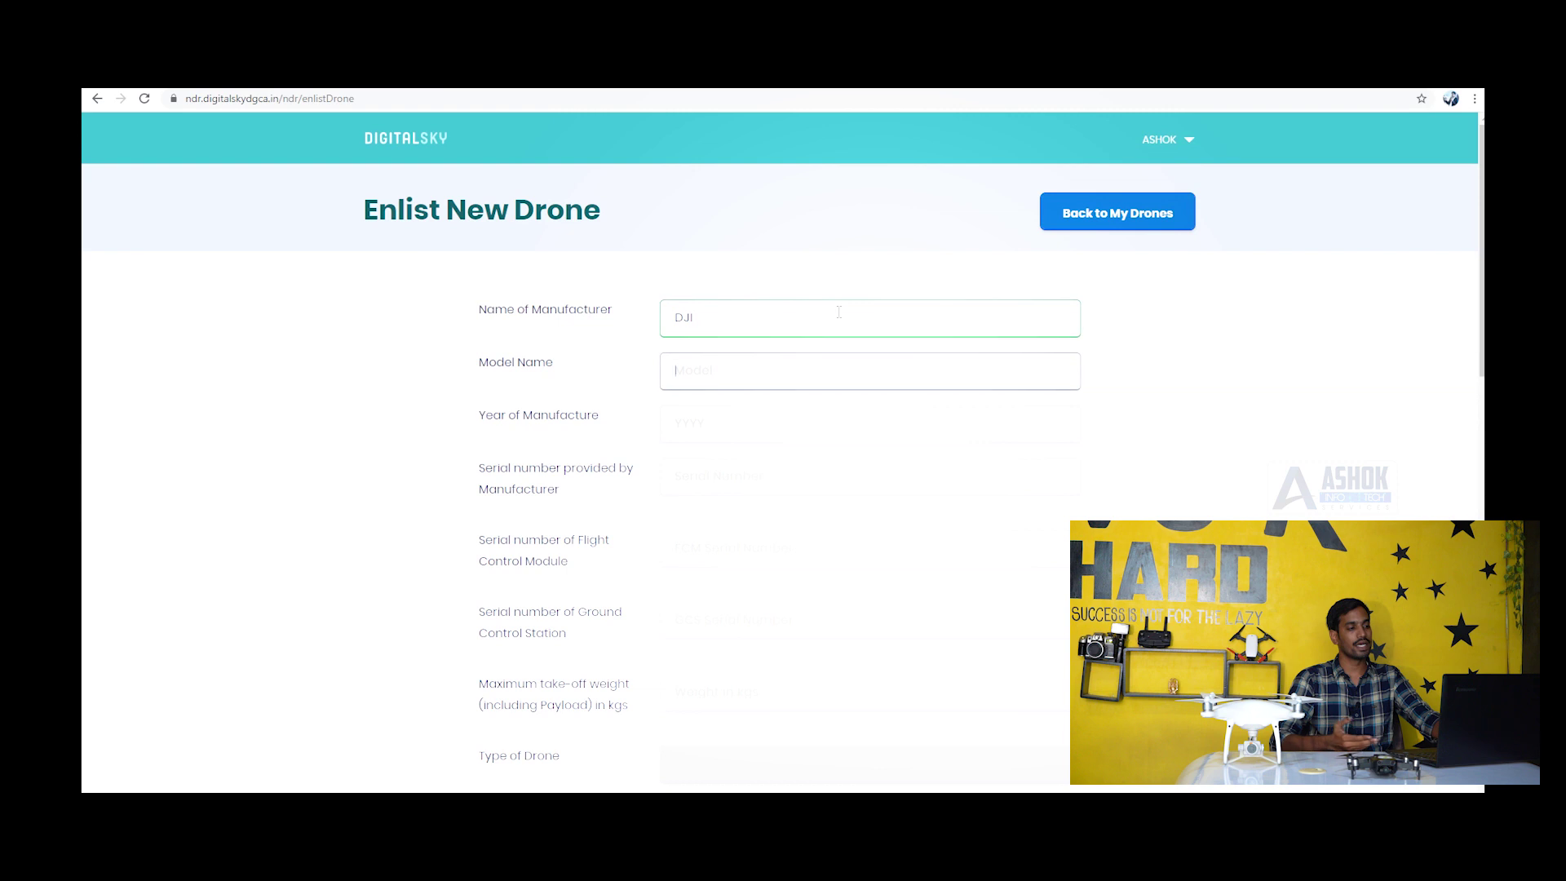
type("Phantom 4 Pro")
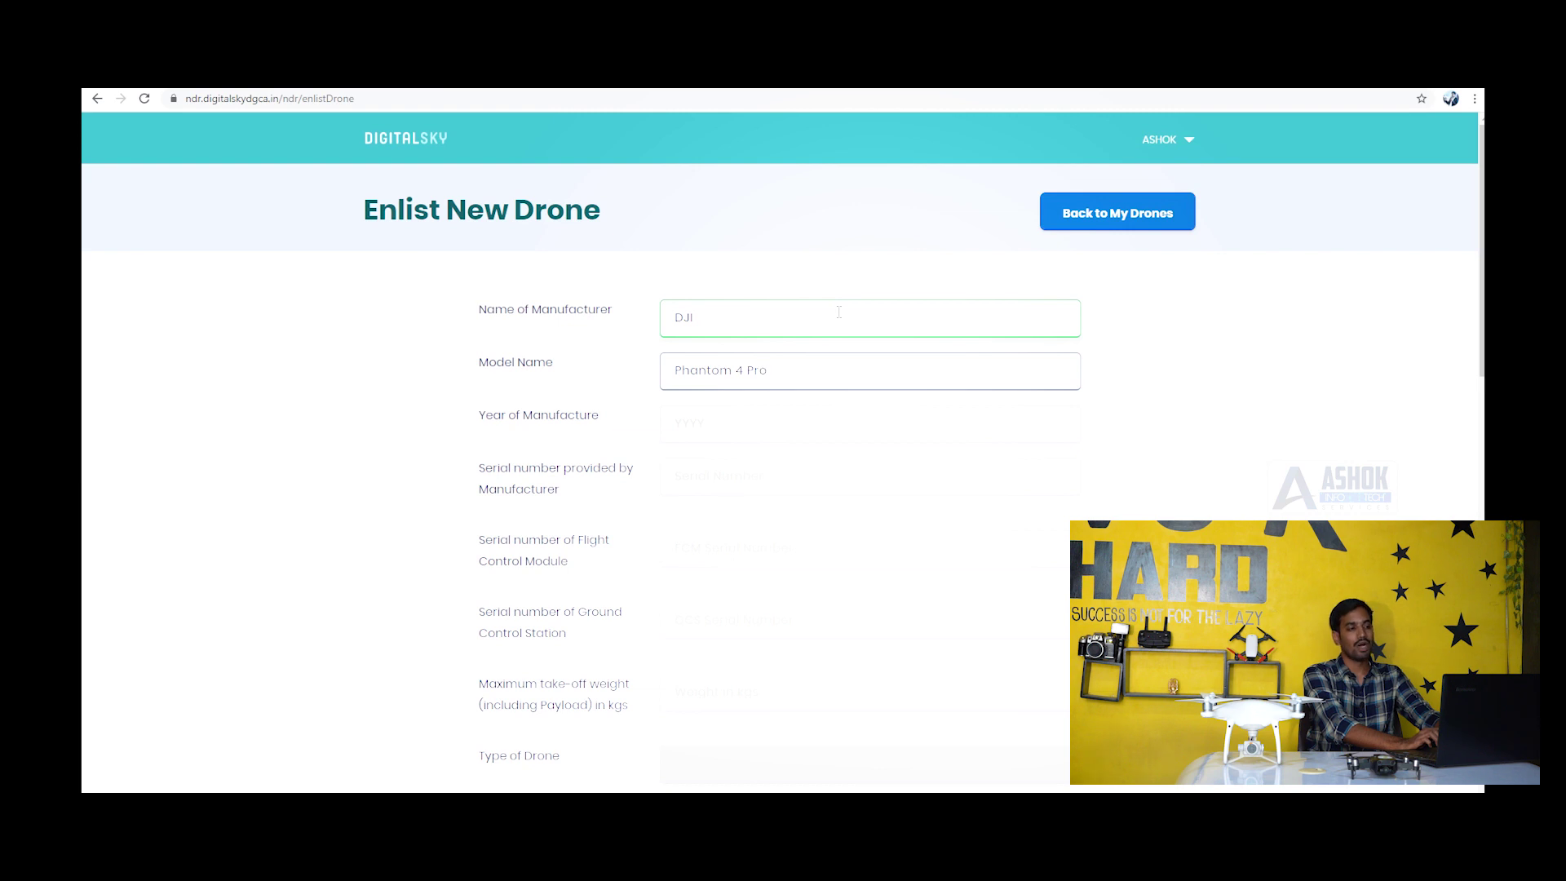
key("Tab")
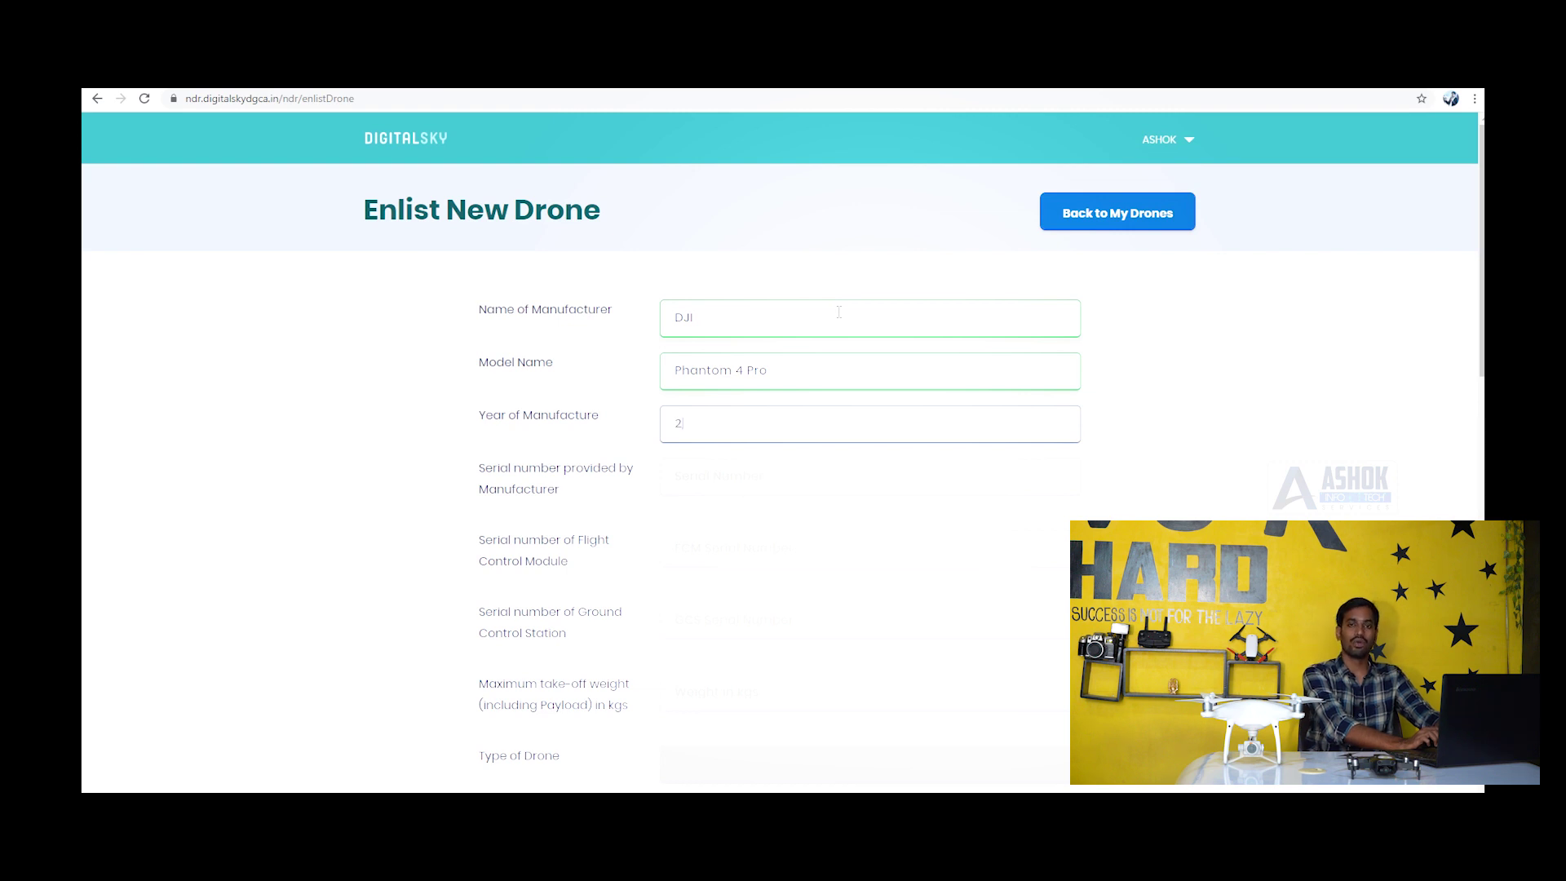
type("0")
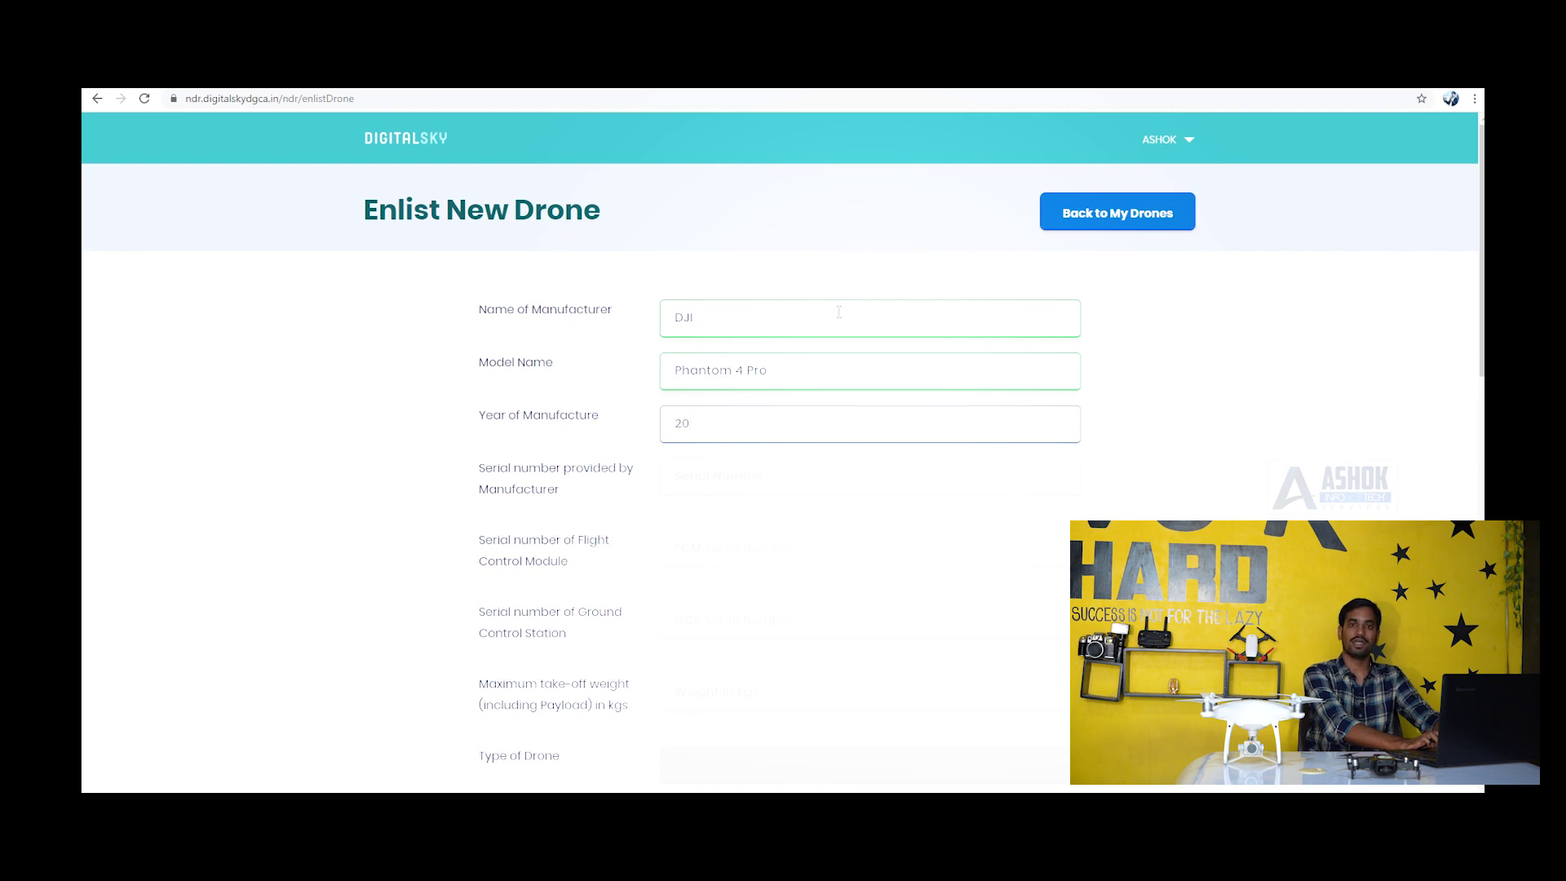
type("19")
left_click(767, 476)
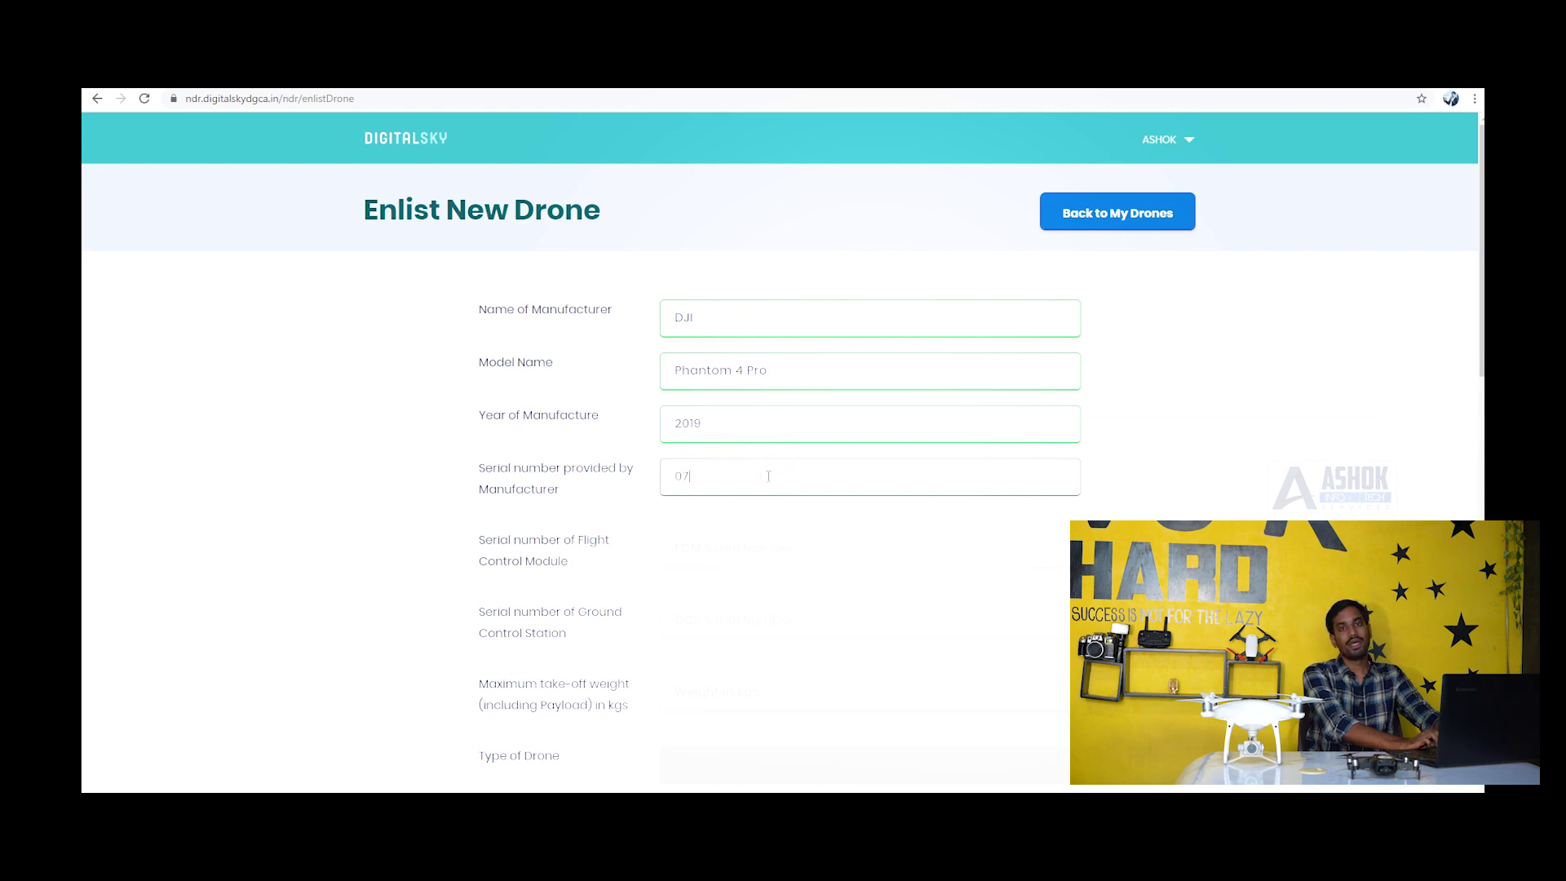
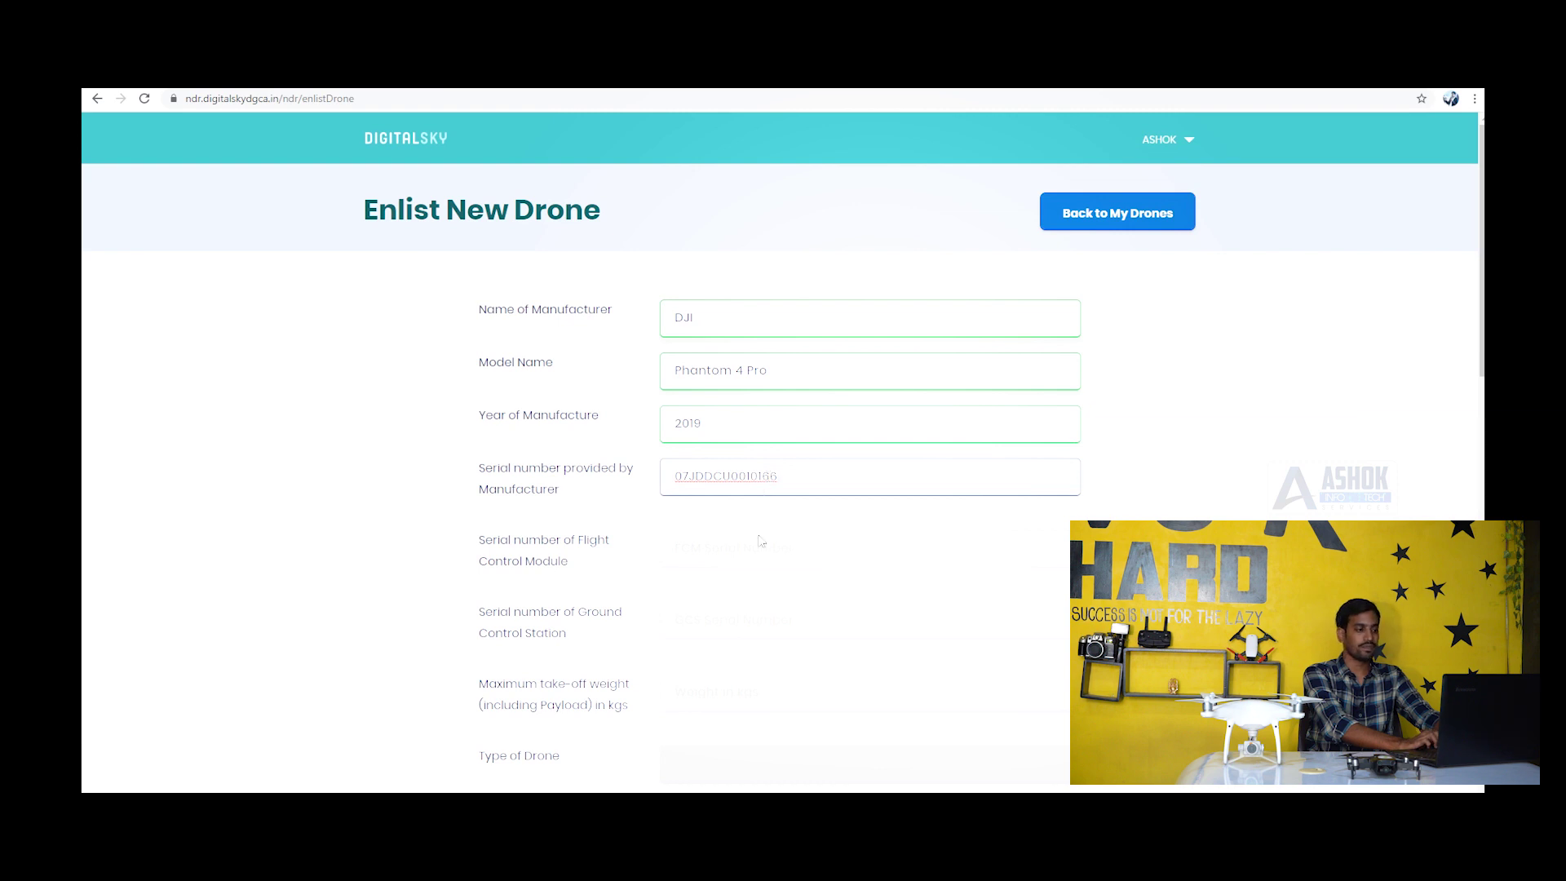
left_click(727, 542)
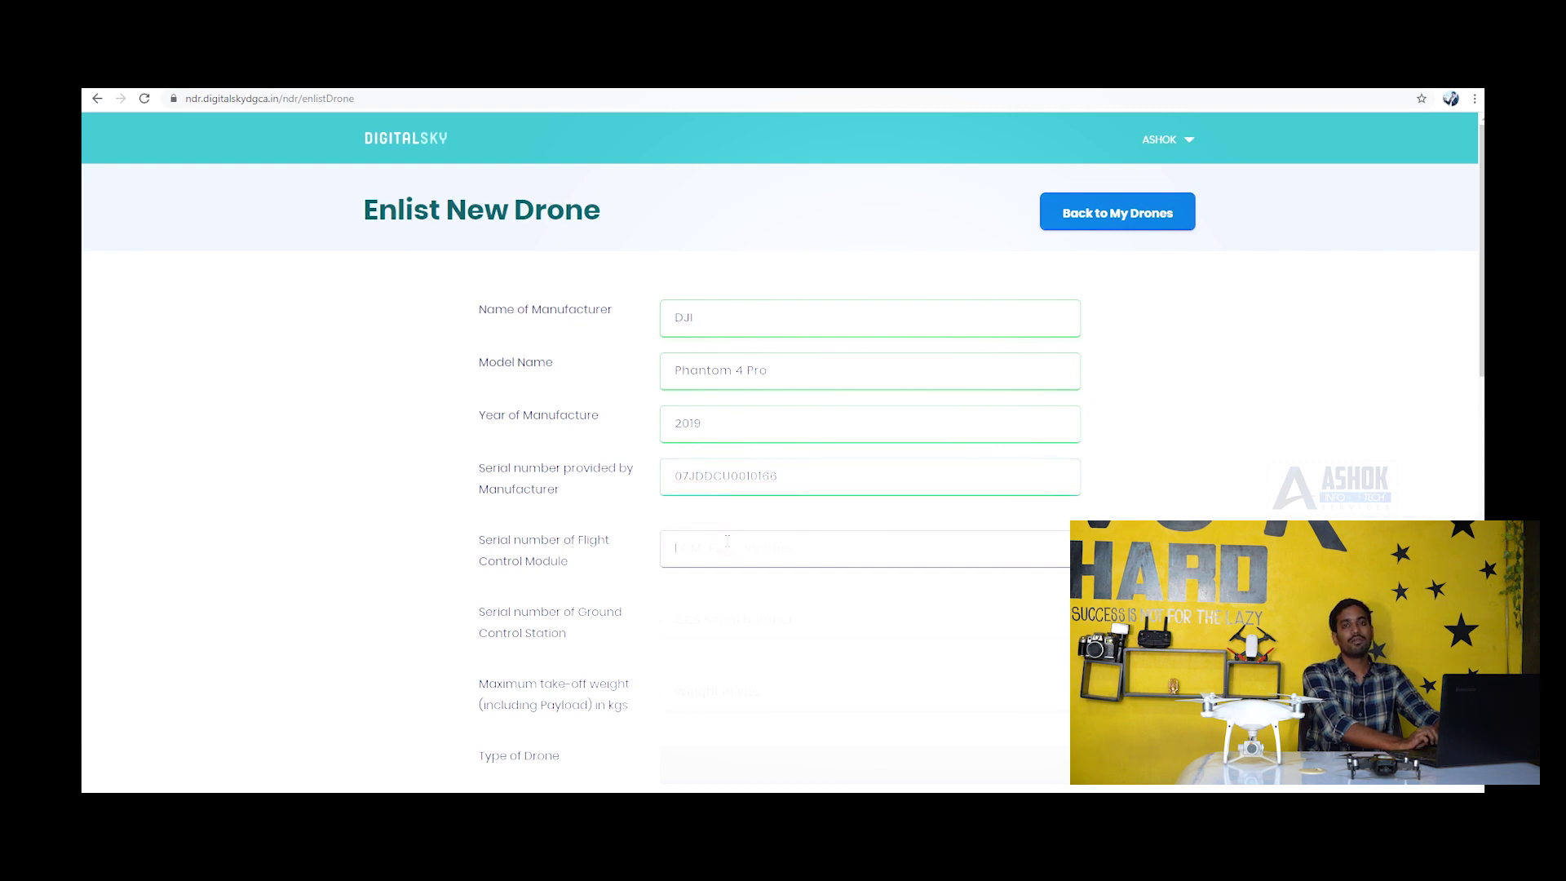
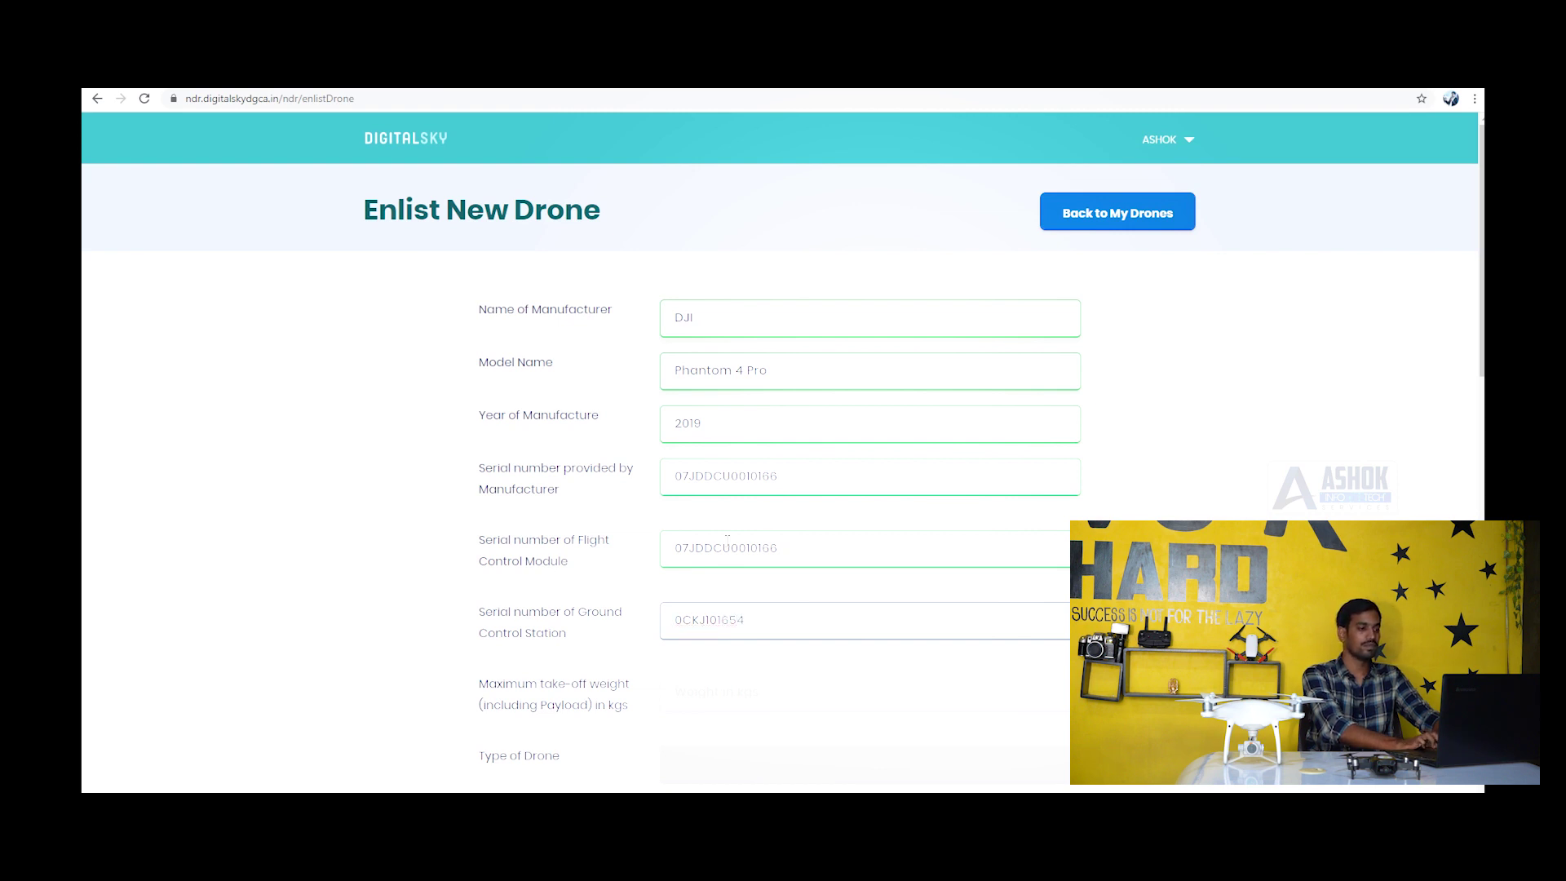
left_click(864, 692)
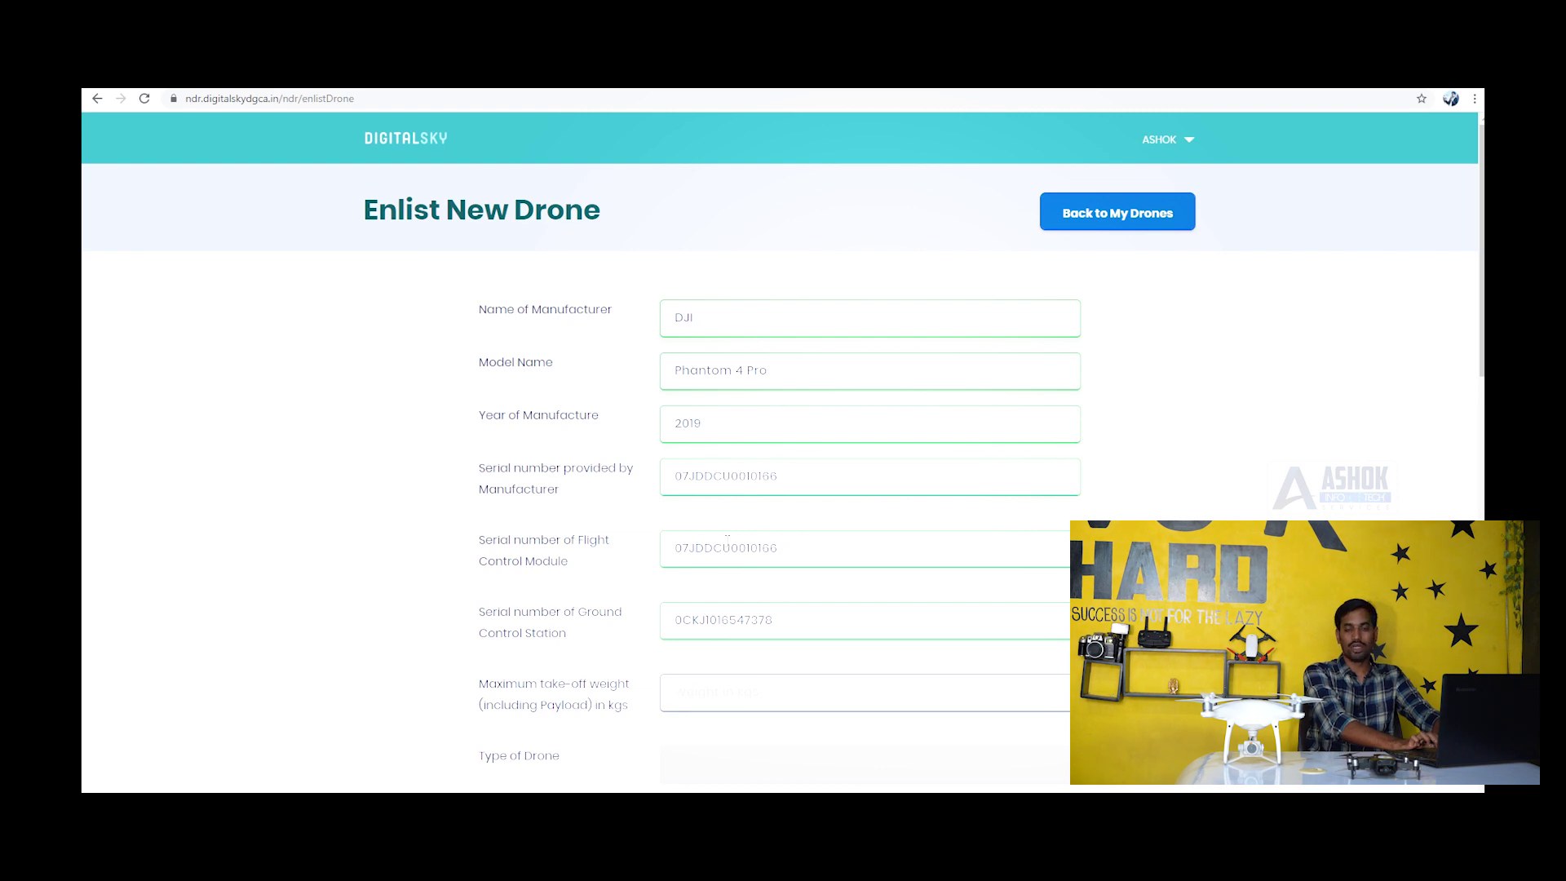
type("0")
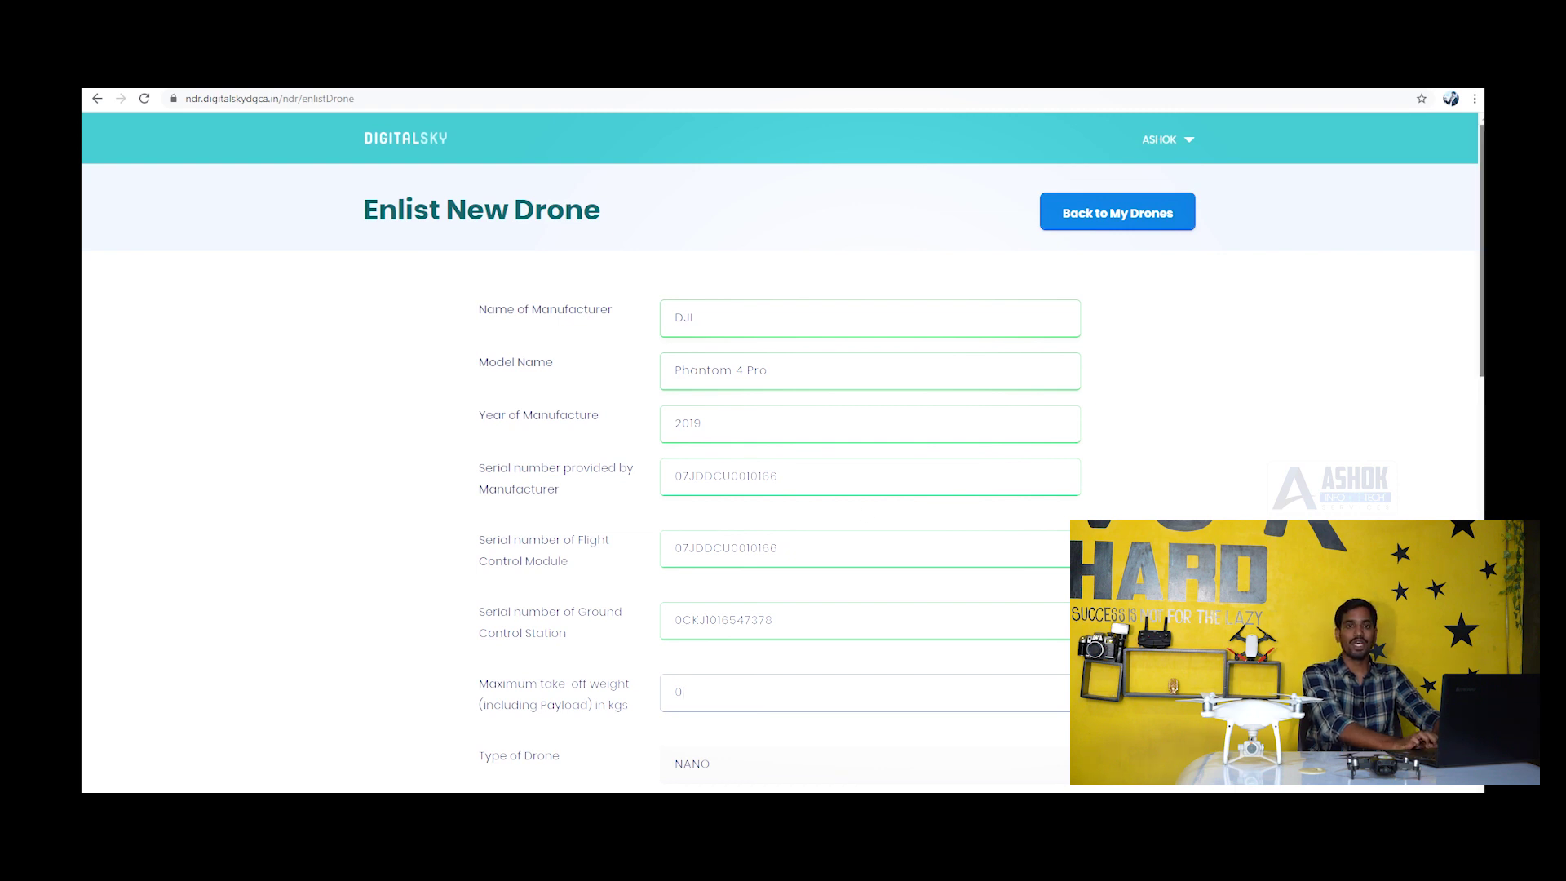
Replace the maximum take-off weight with 1.4 kg, changing the drone type to MICRO.
scroll(943, 458, "down", 4)
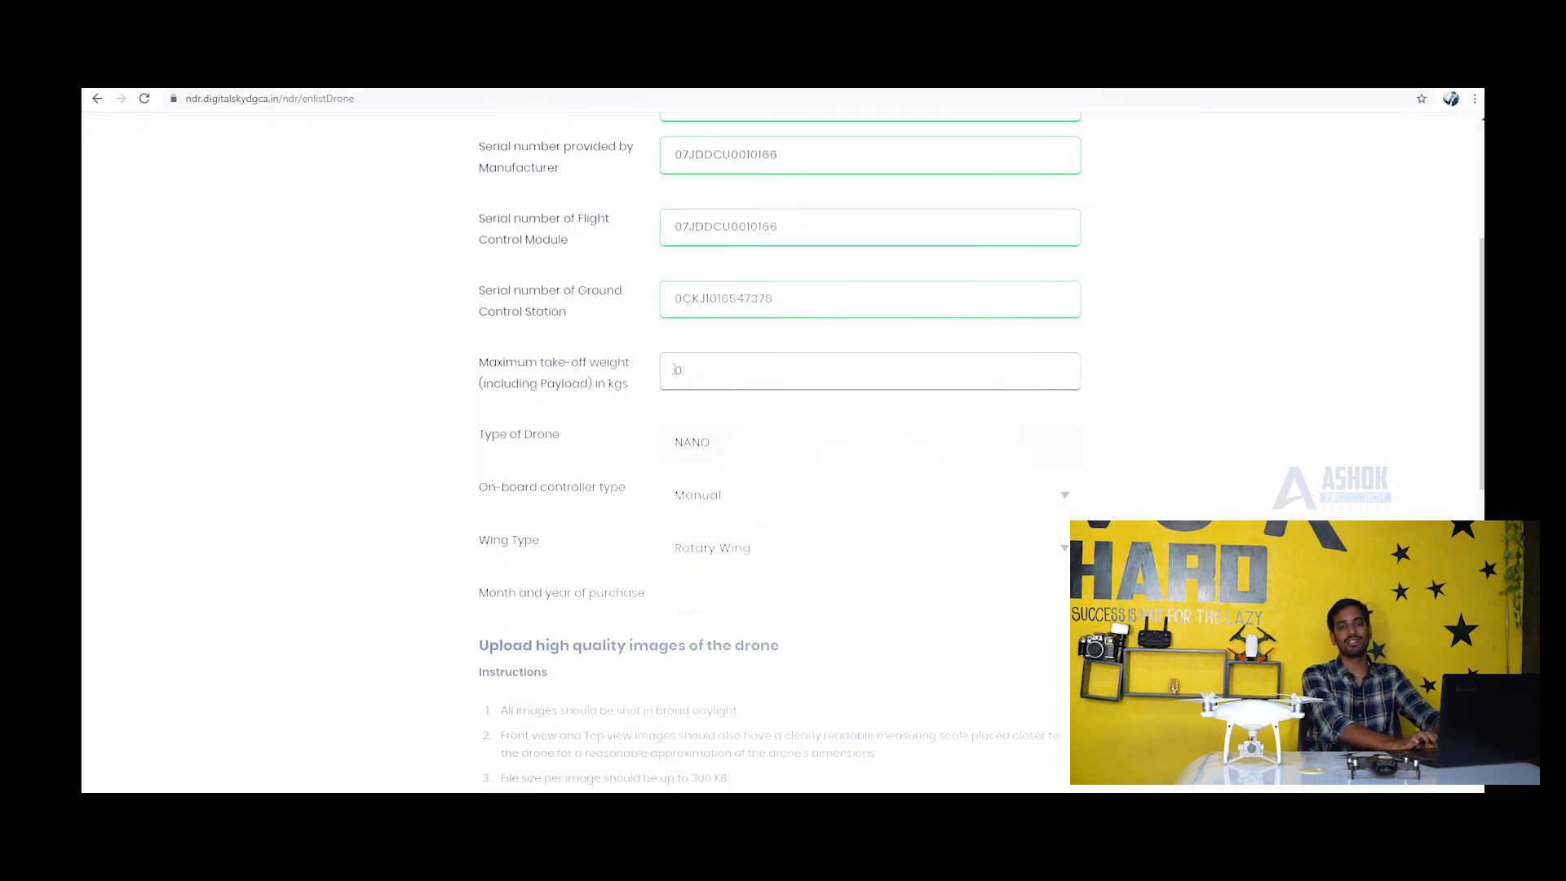
double_click(679, 371)
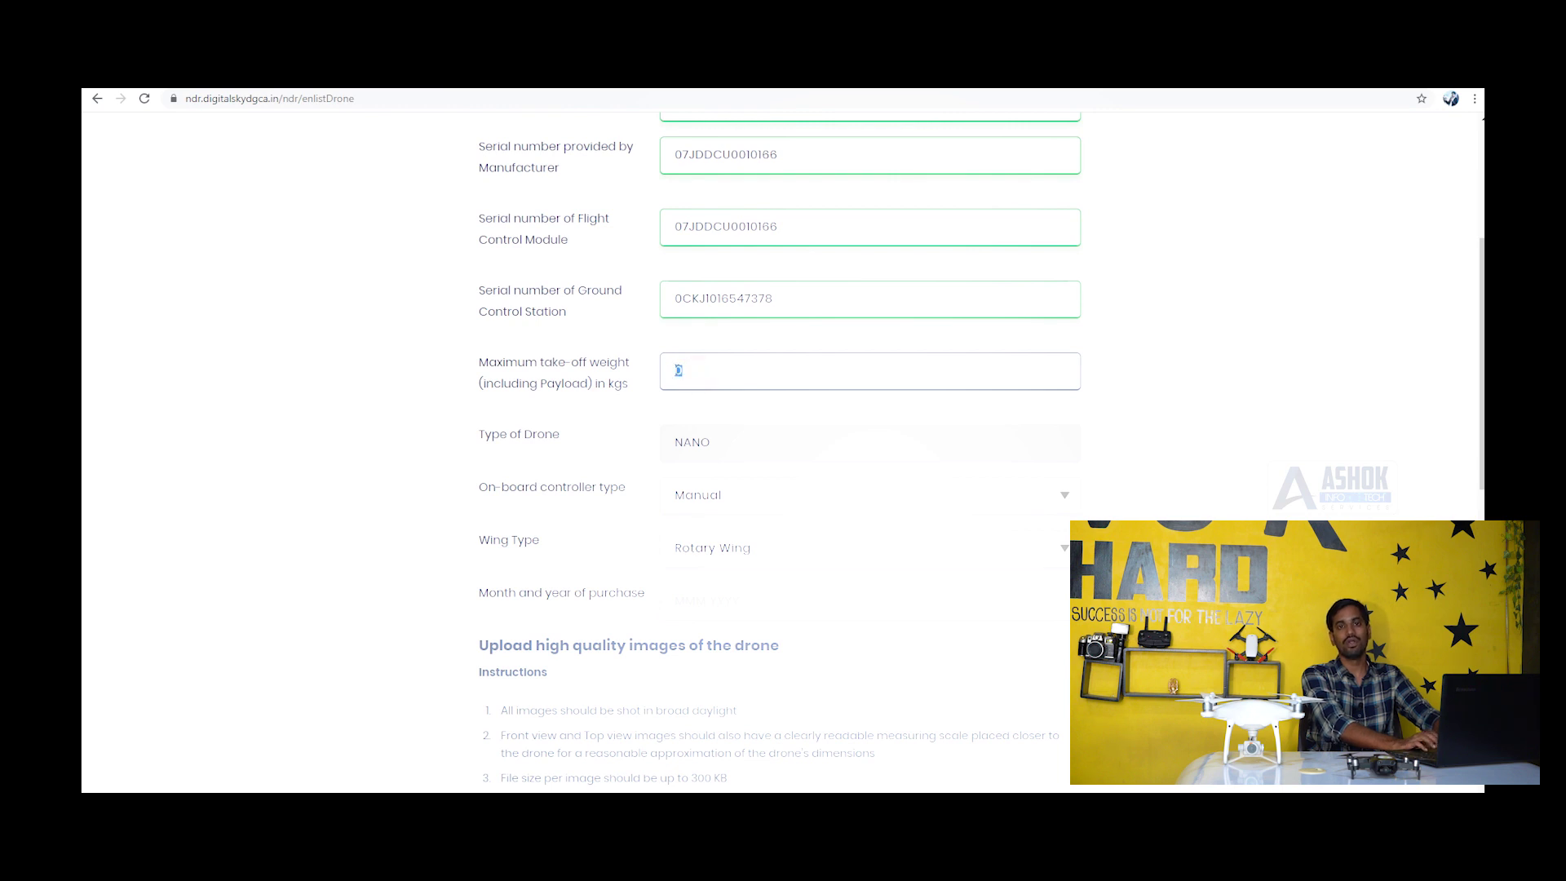
type("1.4")
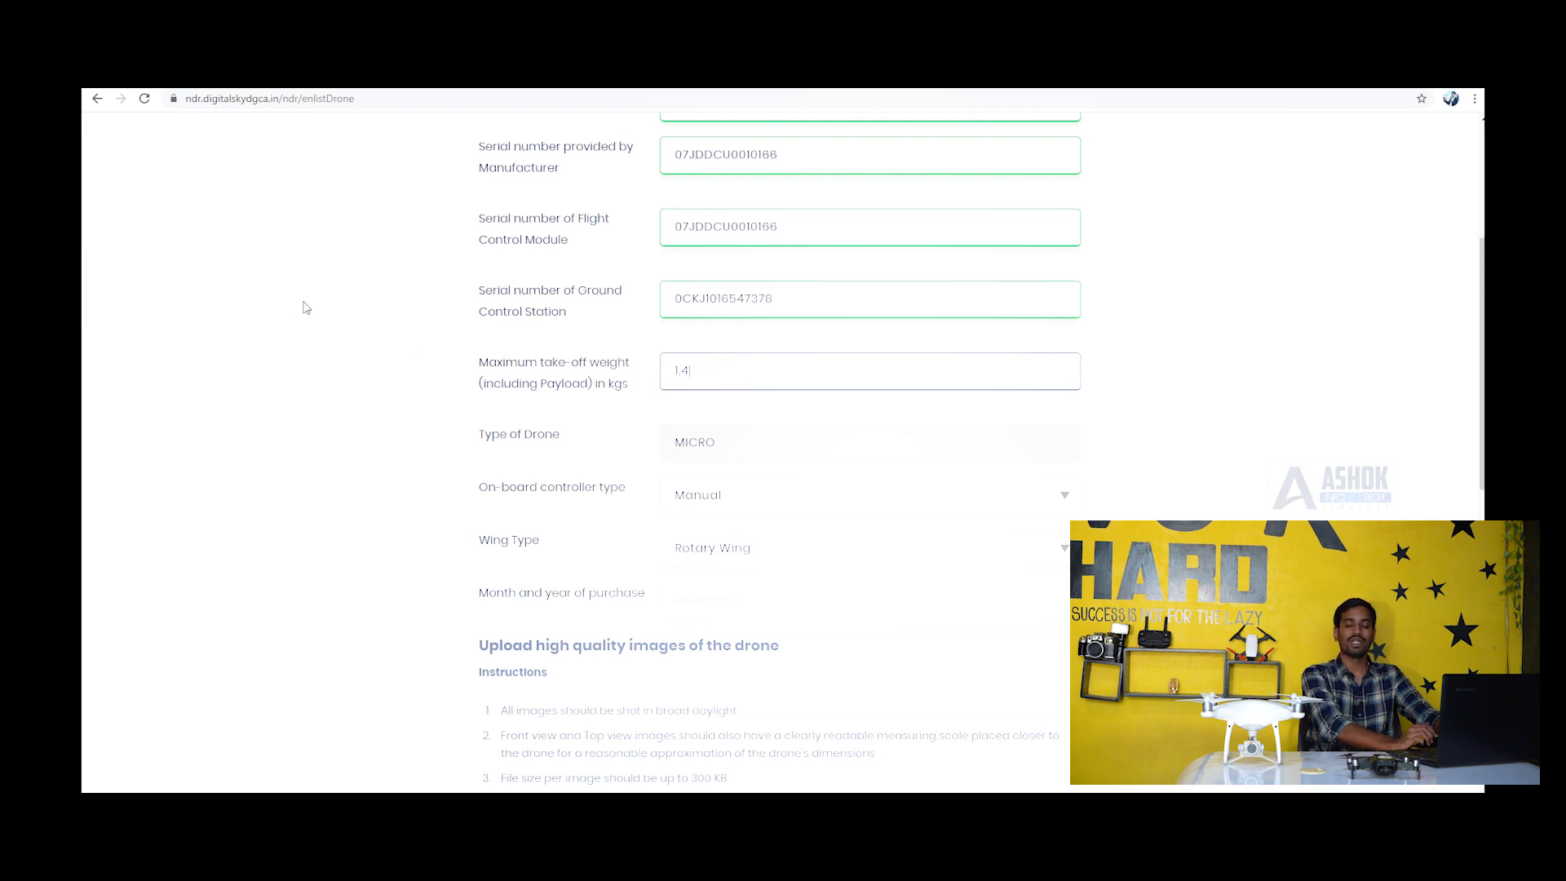
key("Tab")
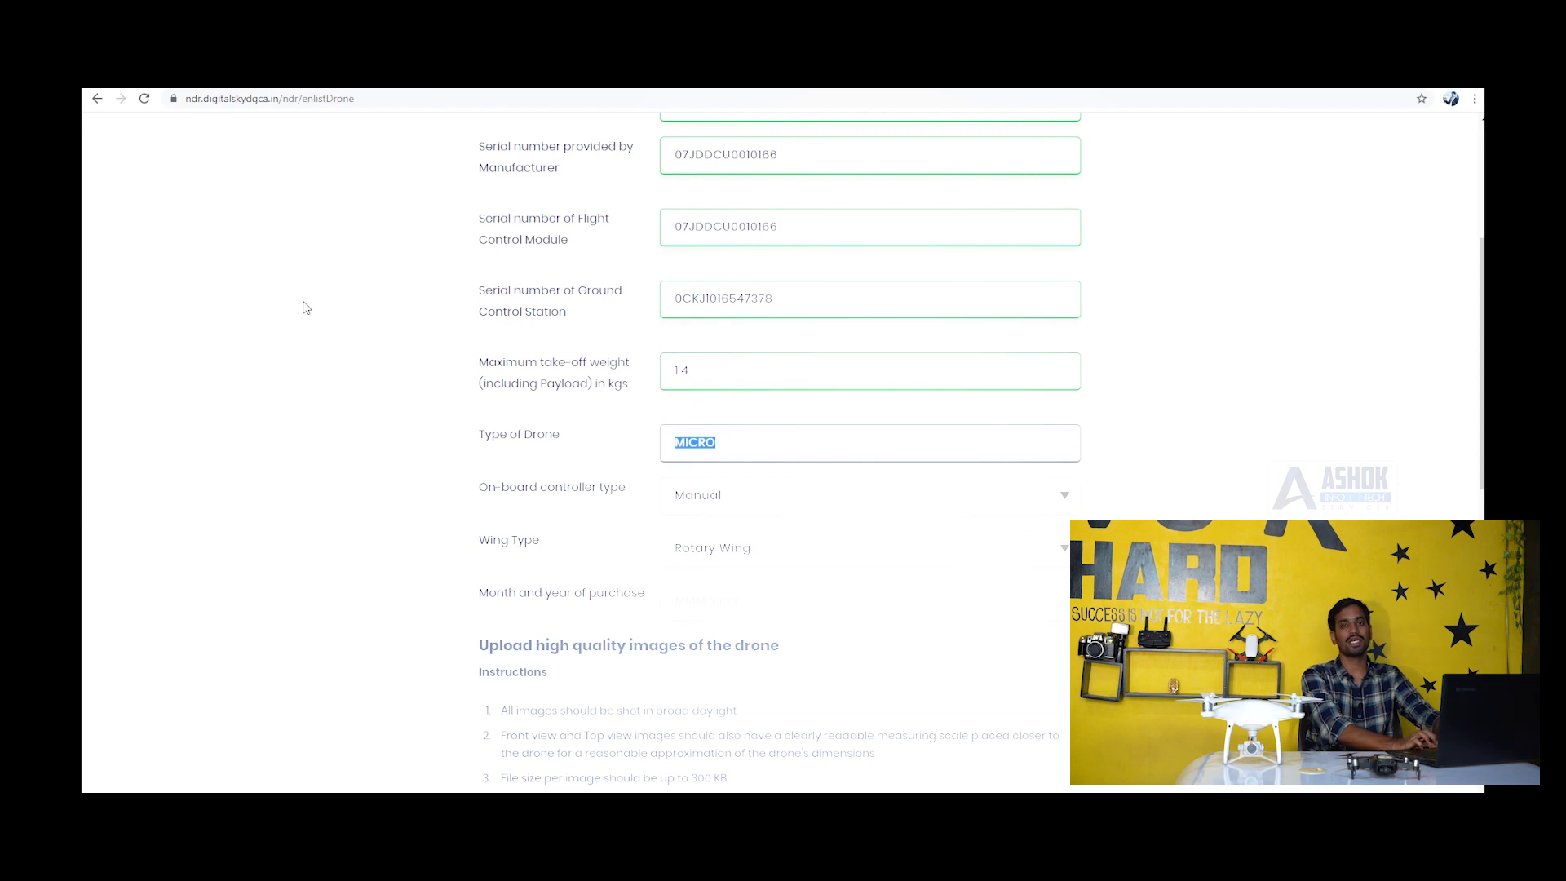
key("Tab")
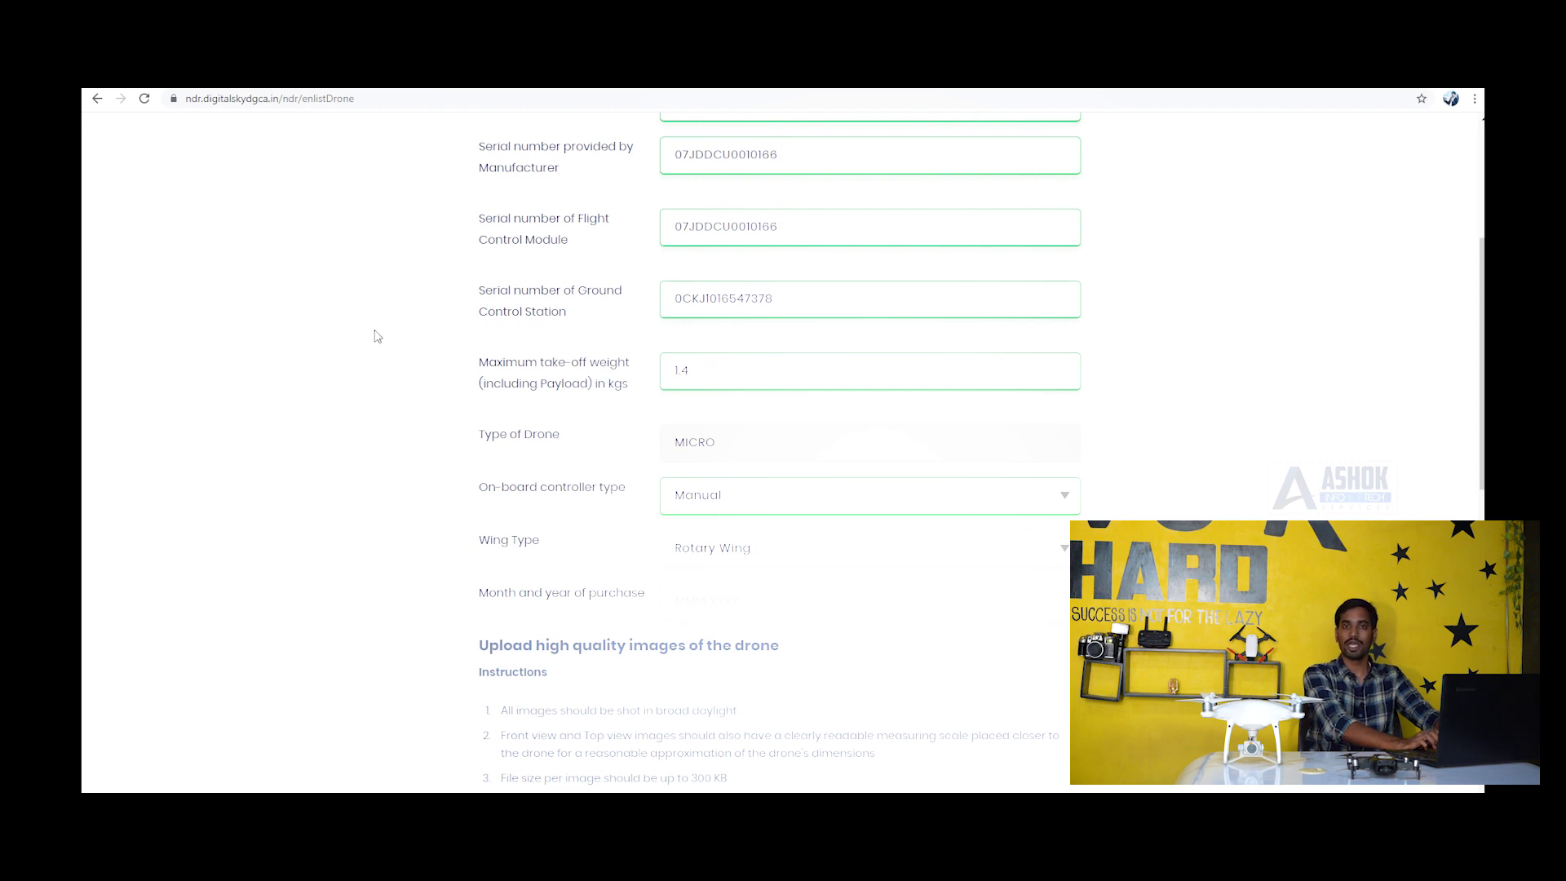
left_click(870, 499)
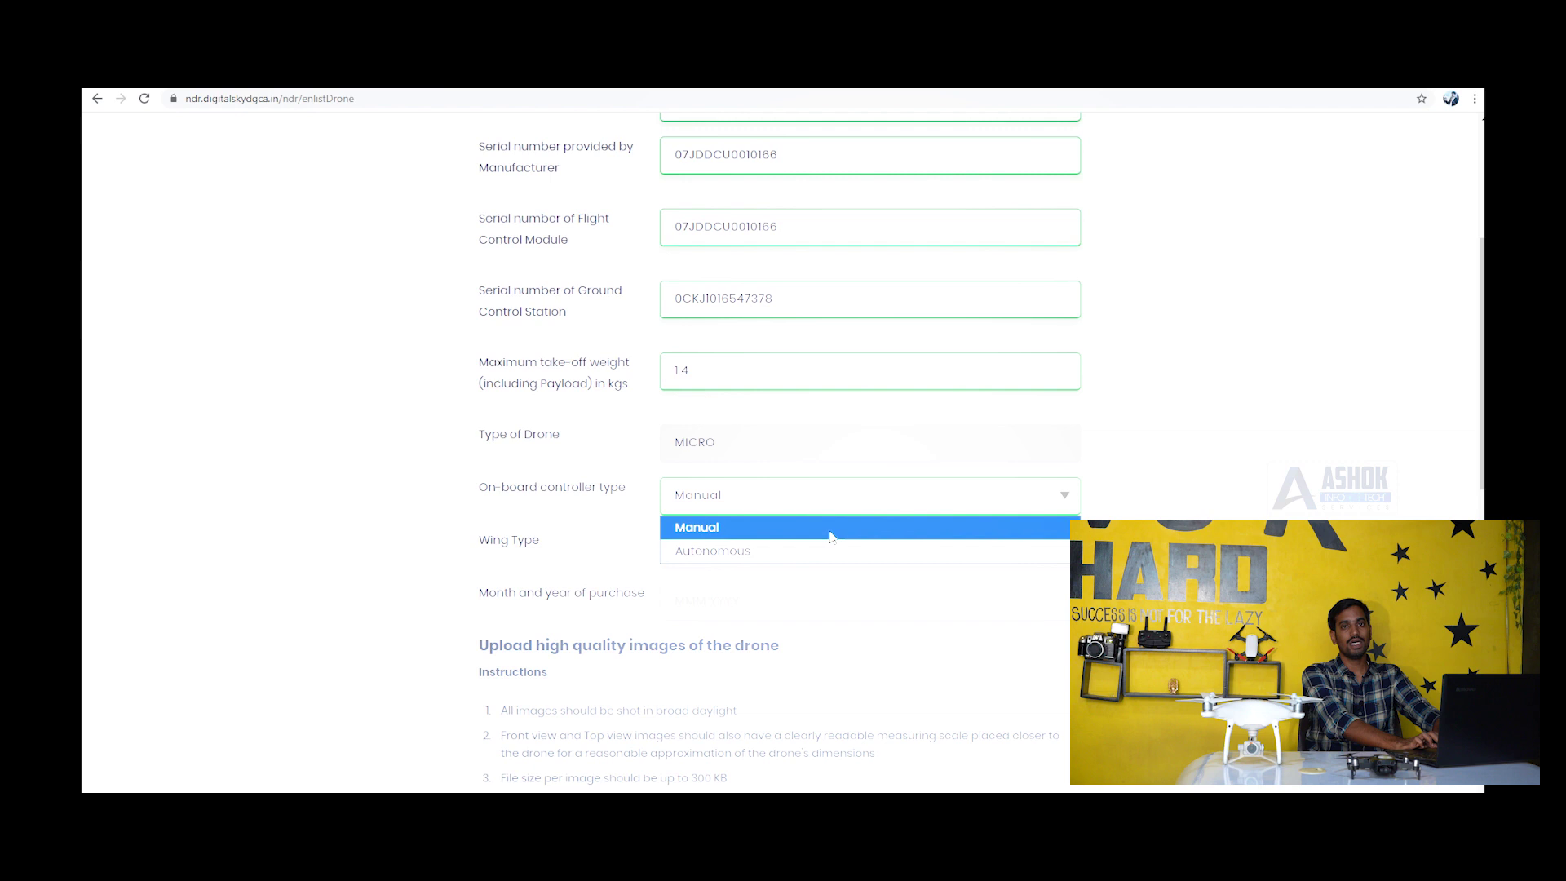
Set the on-board controller type to Autonomous and keep Rotary Wing as the wing type.
left_click(754, 552)
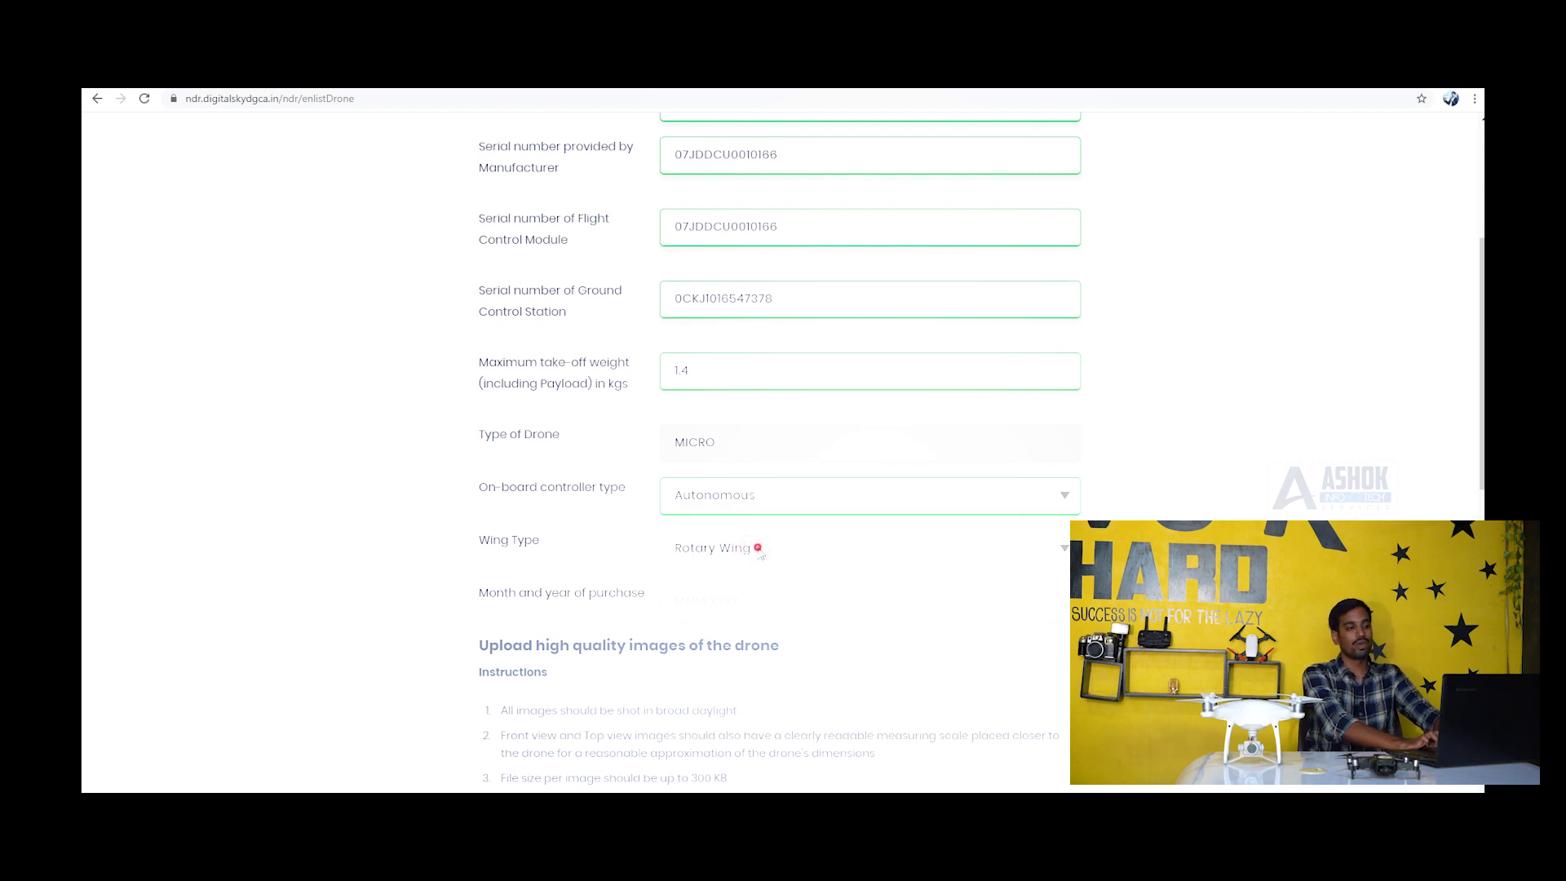
left_click(758, 552)
left_click(758, 552)
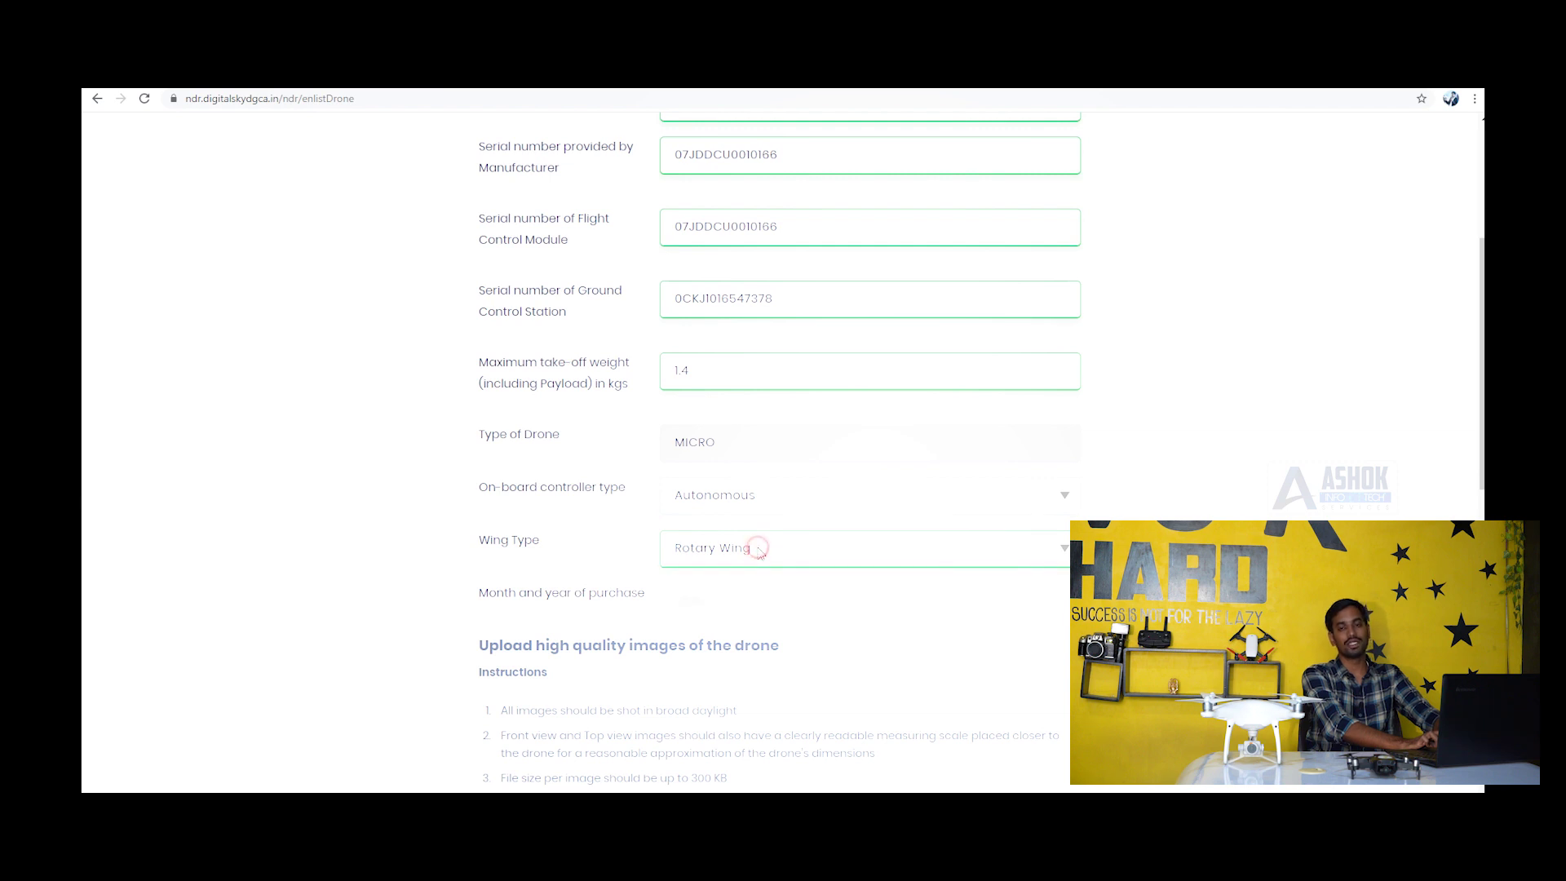
Enter MAR 2019 as the month and year of purchase.
left_click(720, 606)
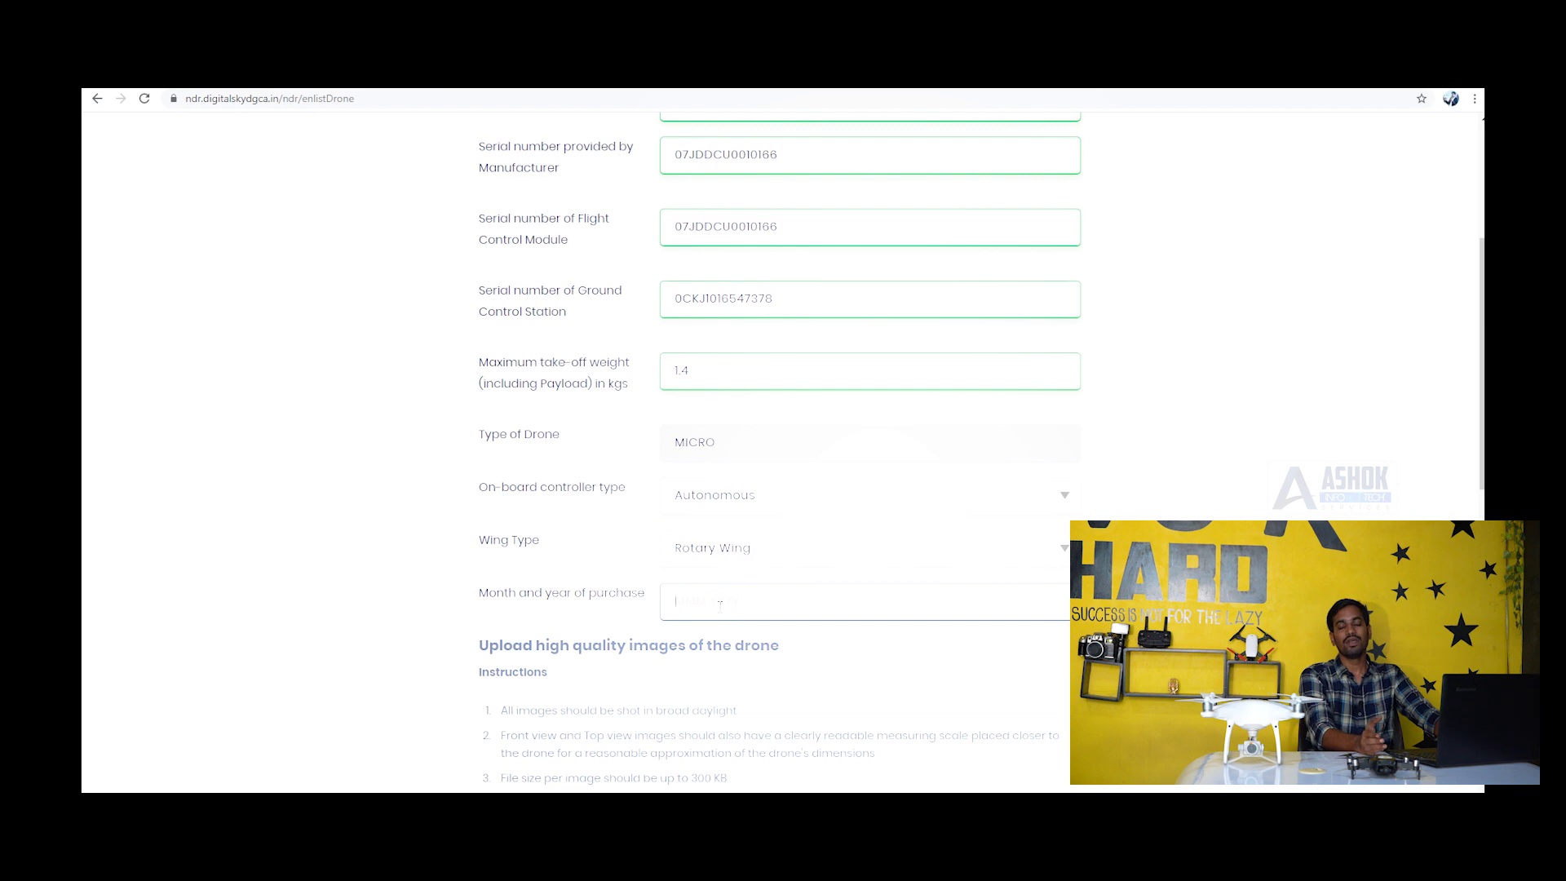
type("01")
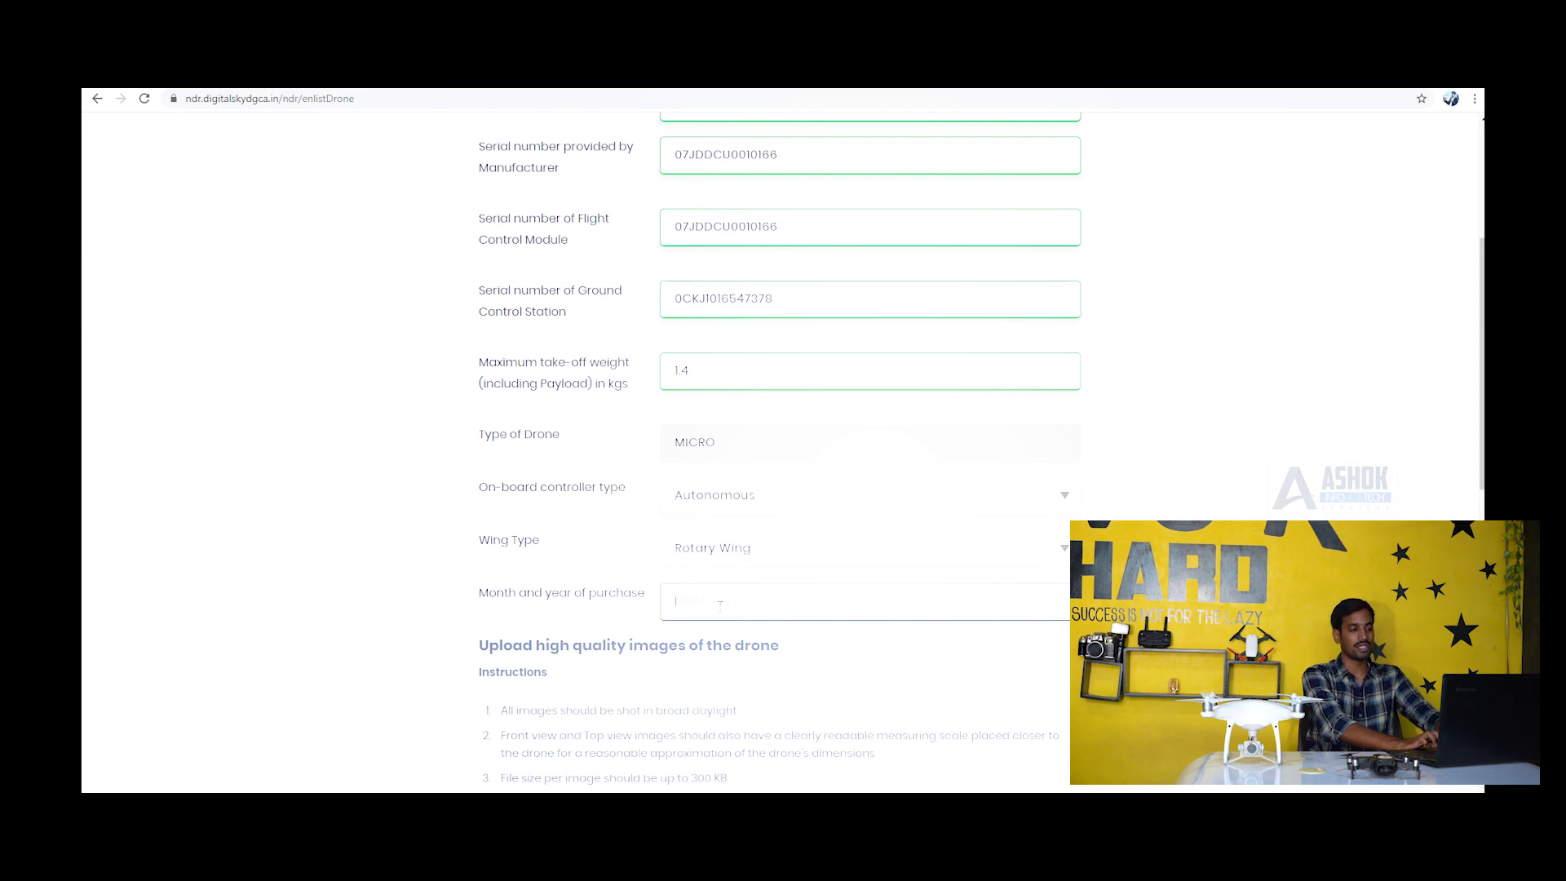
type("MAR")
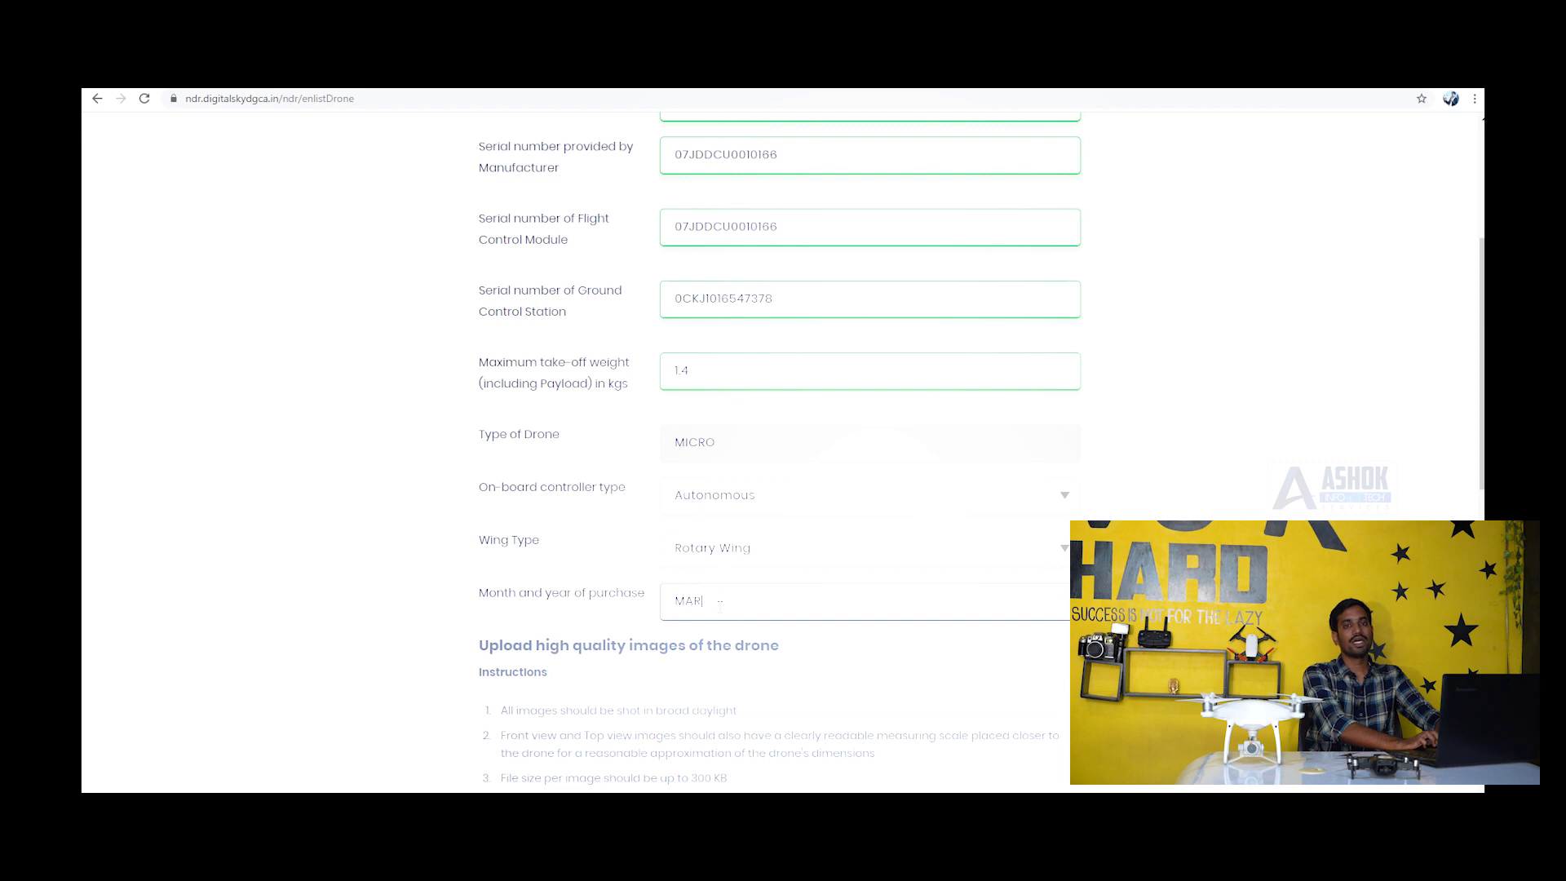
type(" 2019")
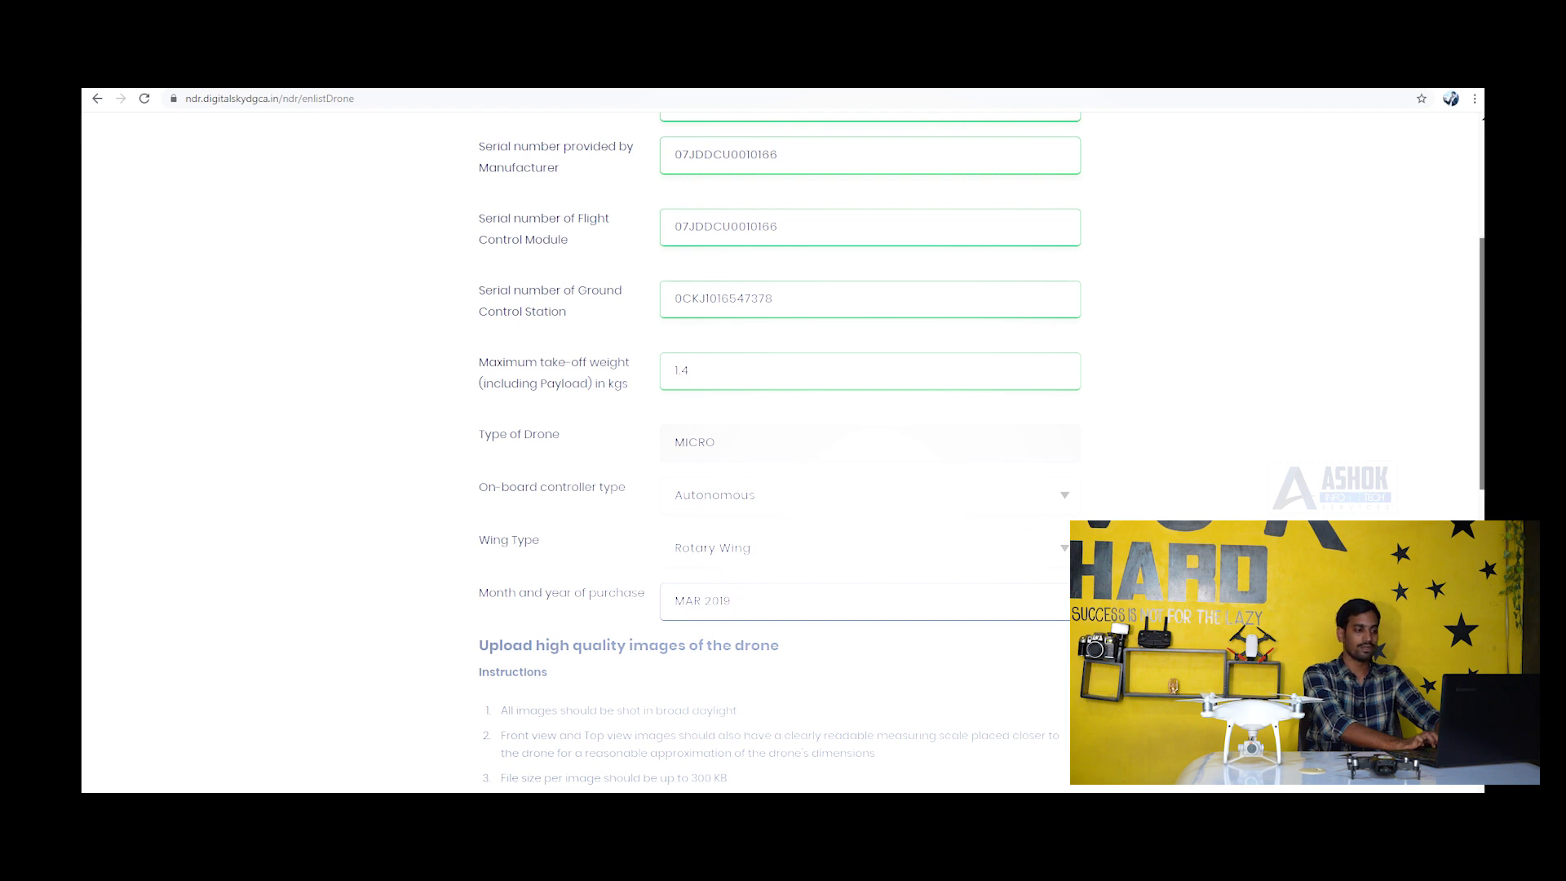
Upload 2.jpg, 3.jpg and 4.jpg from DRONE REGISTRATION as front, top and serial close-up views.
scroll(816, 456, "down", 5)
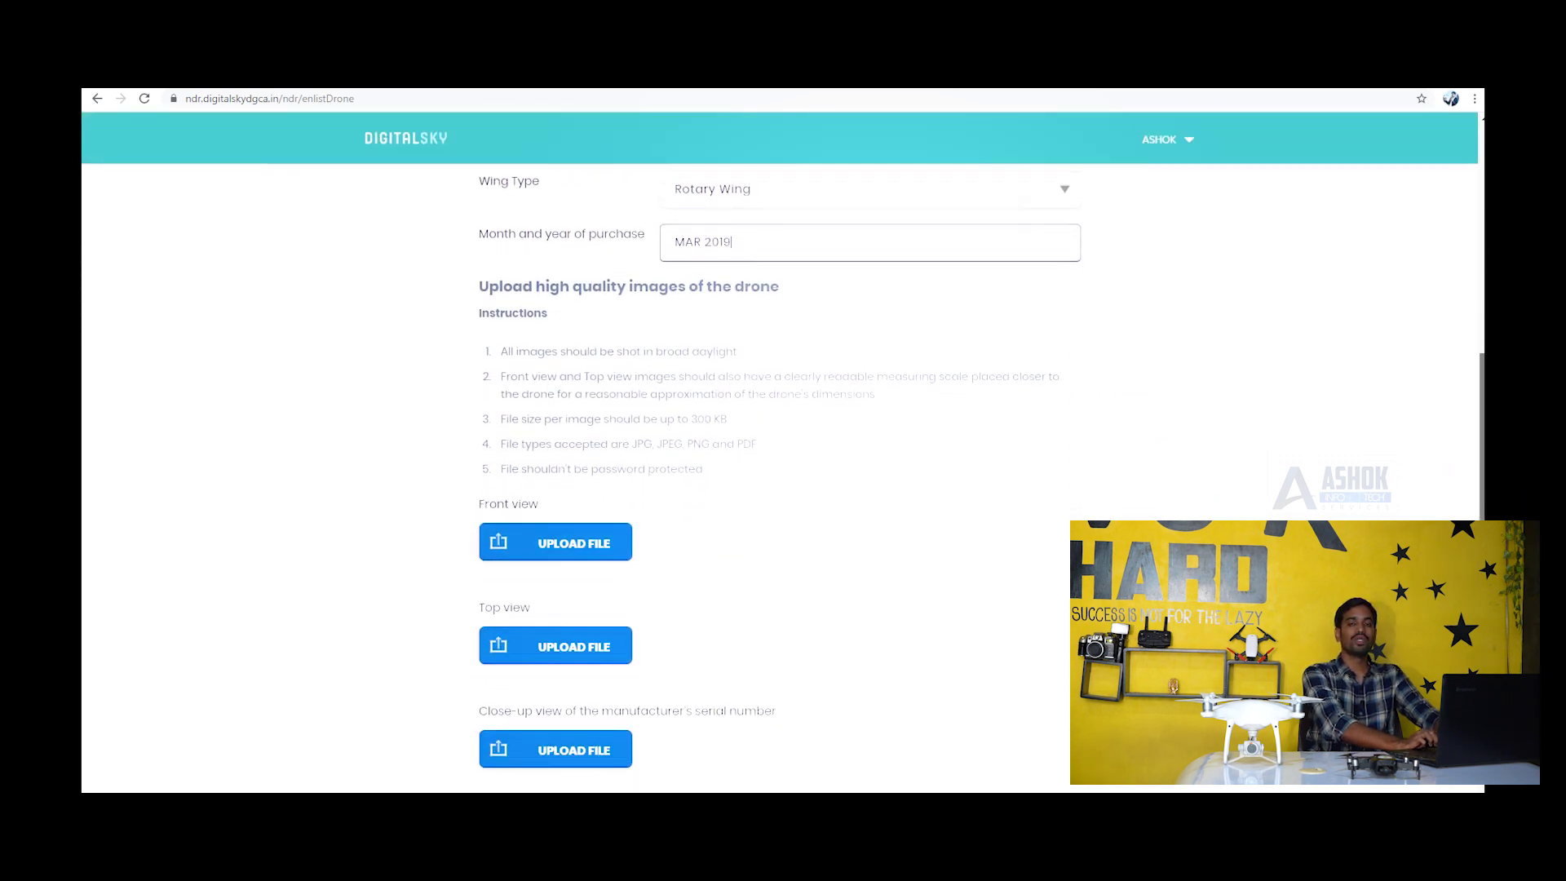
left_click(571, 460)
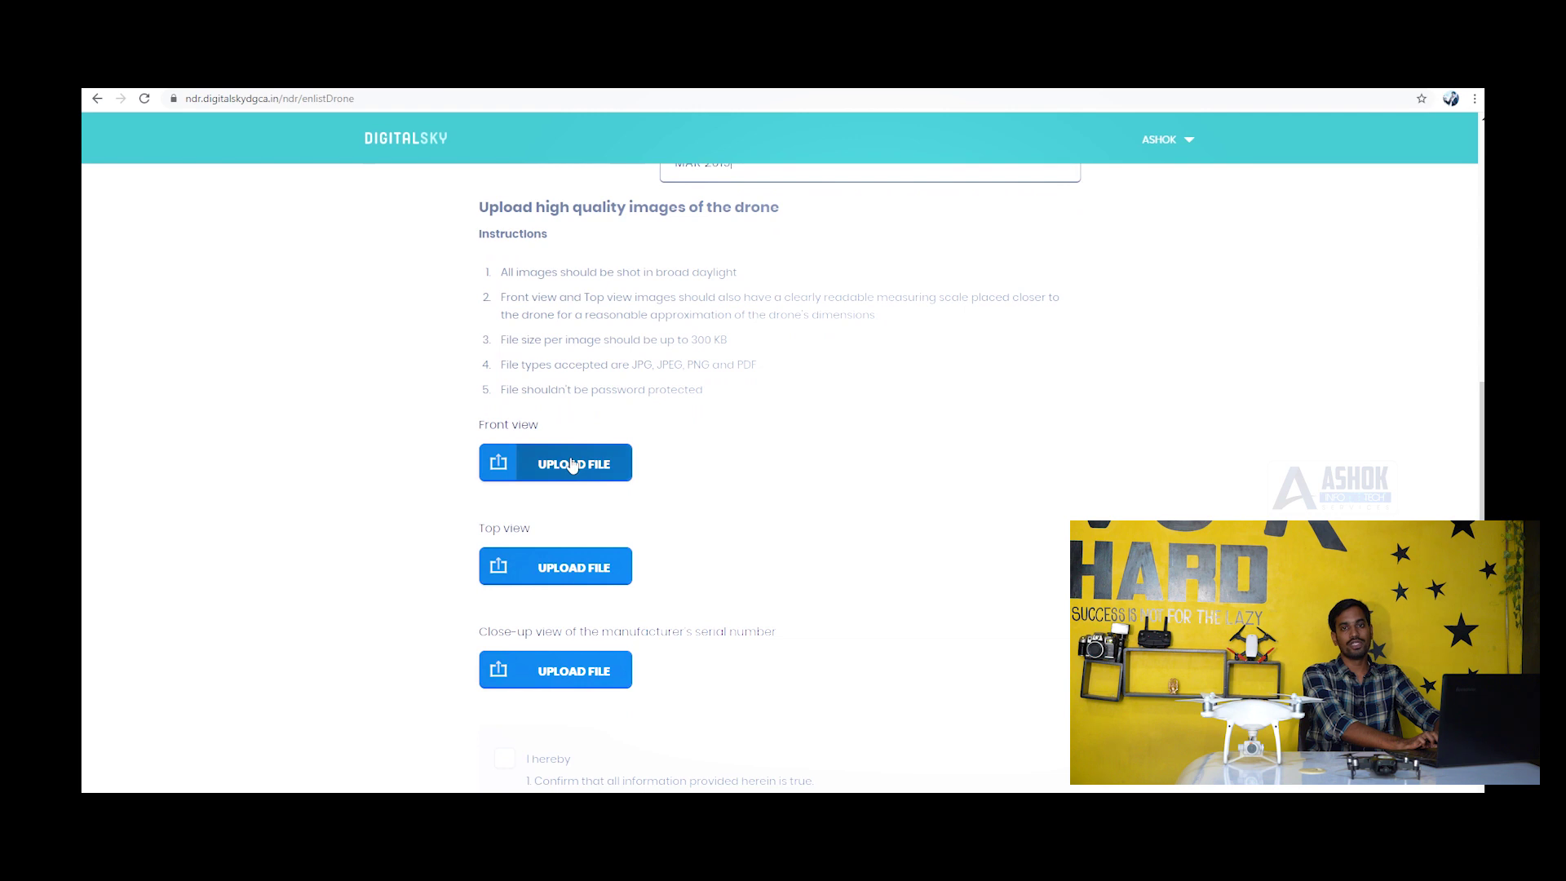
left_click(332, 180)
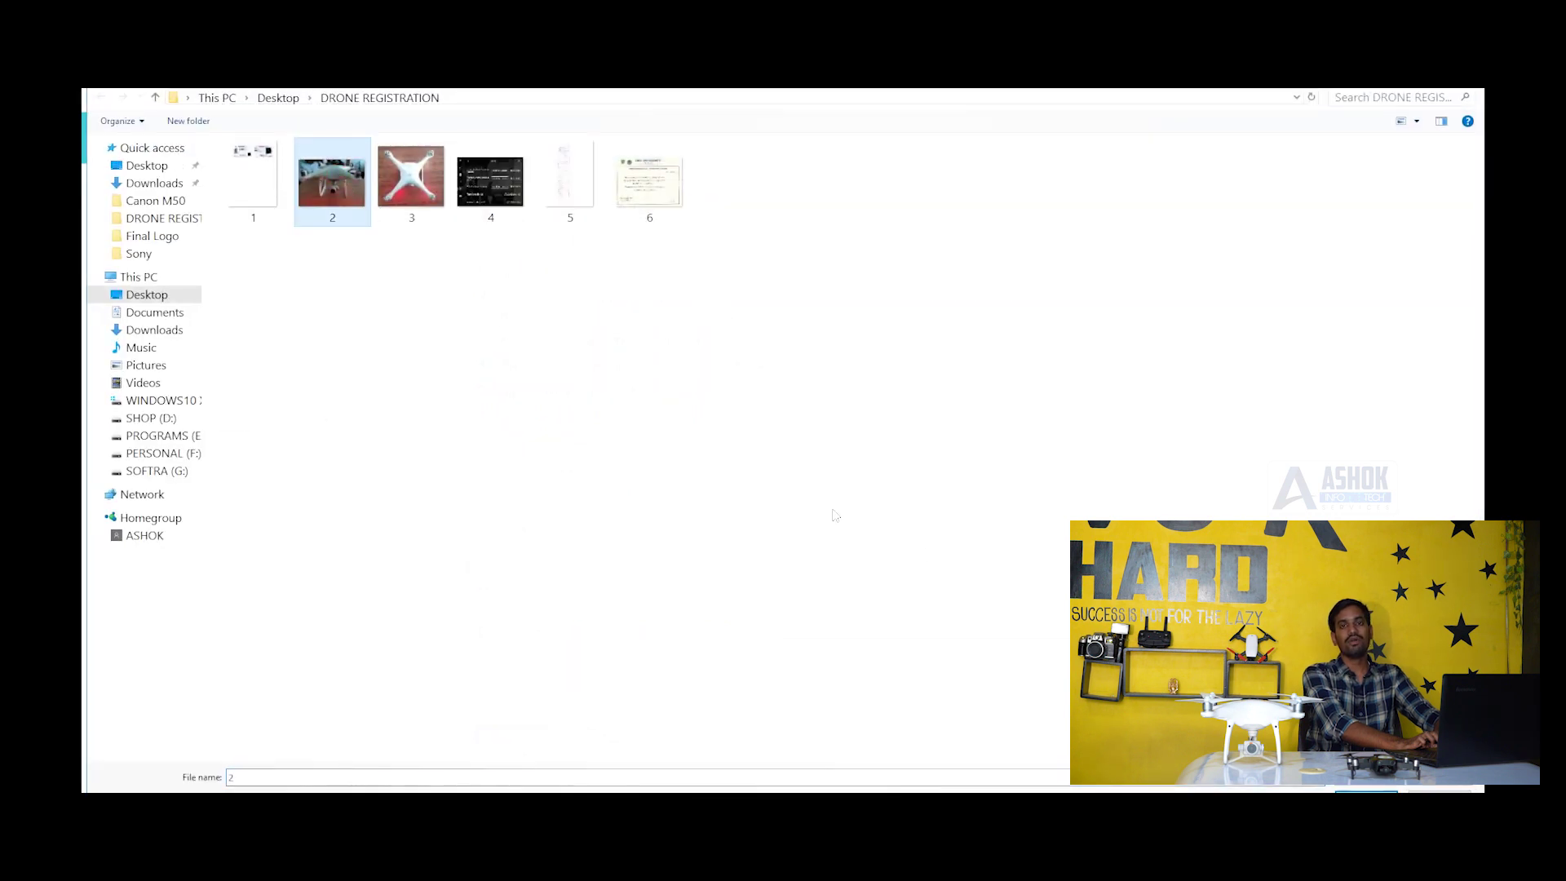
left_click(1366, 789)
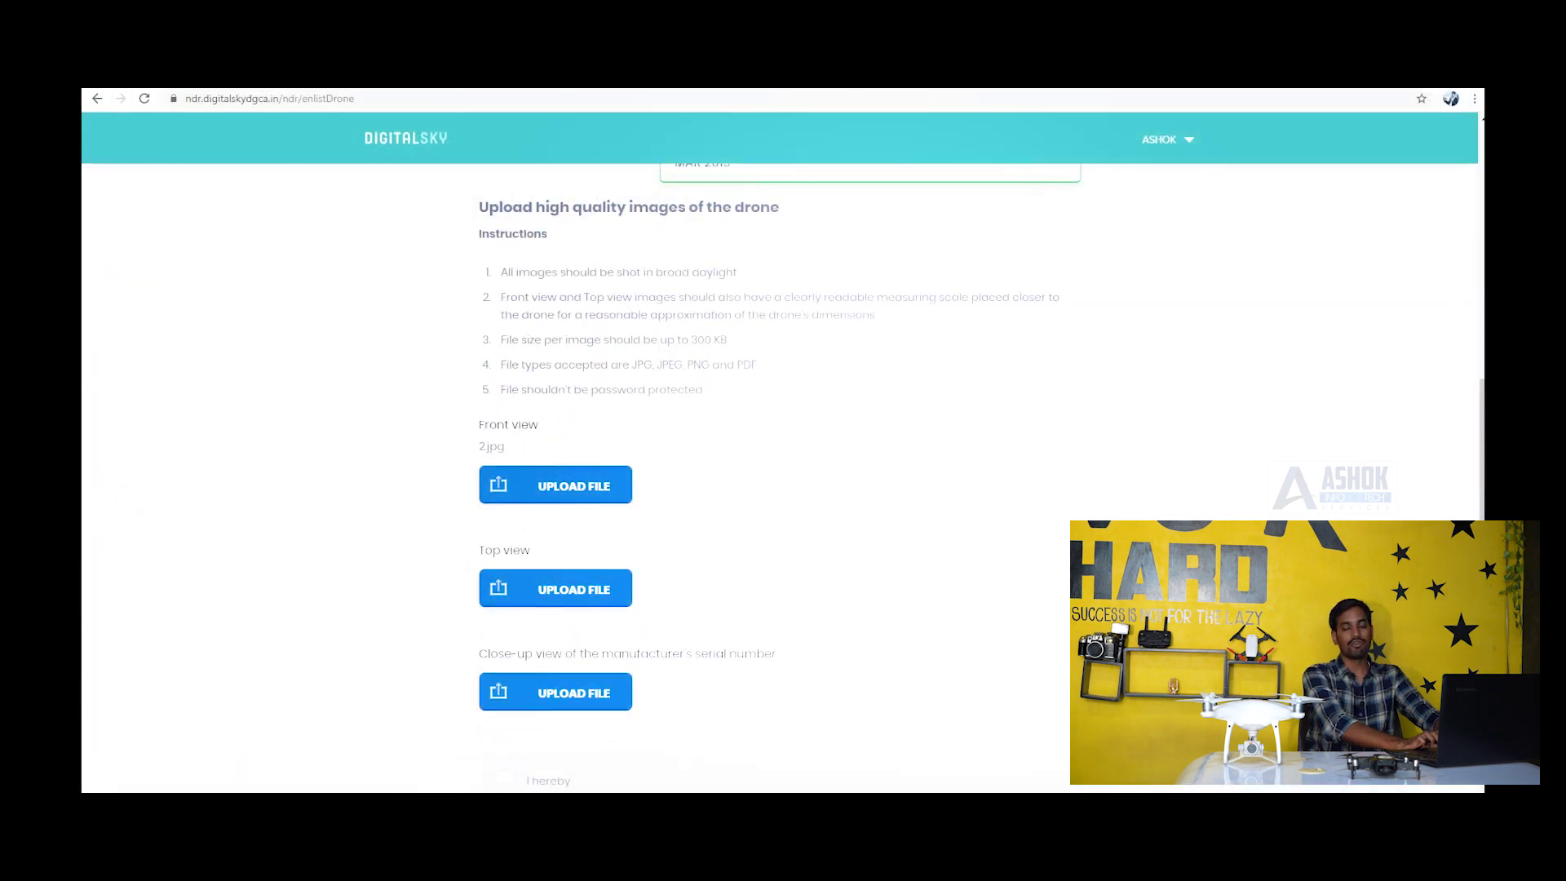
left_click(603, 587)
left_click(410, 206)
left_click(1366, 790)
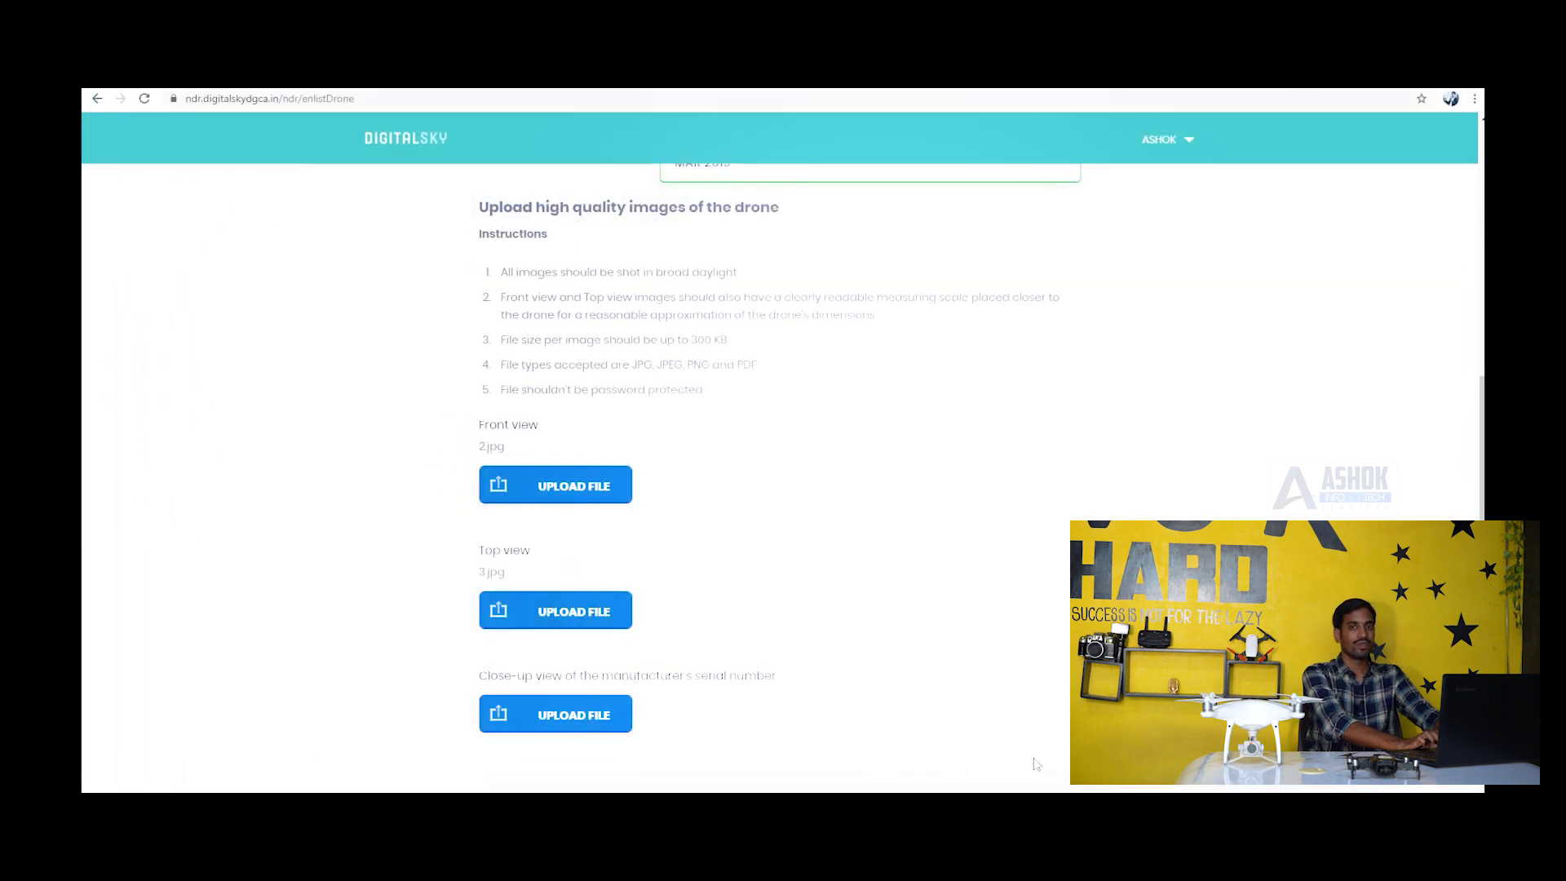
left_click(560, 716)
left_click(490, 183)
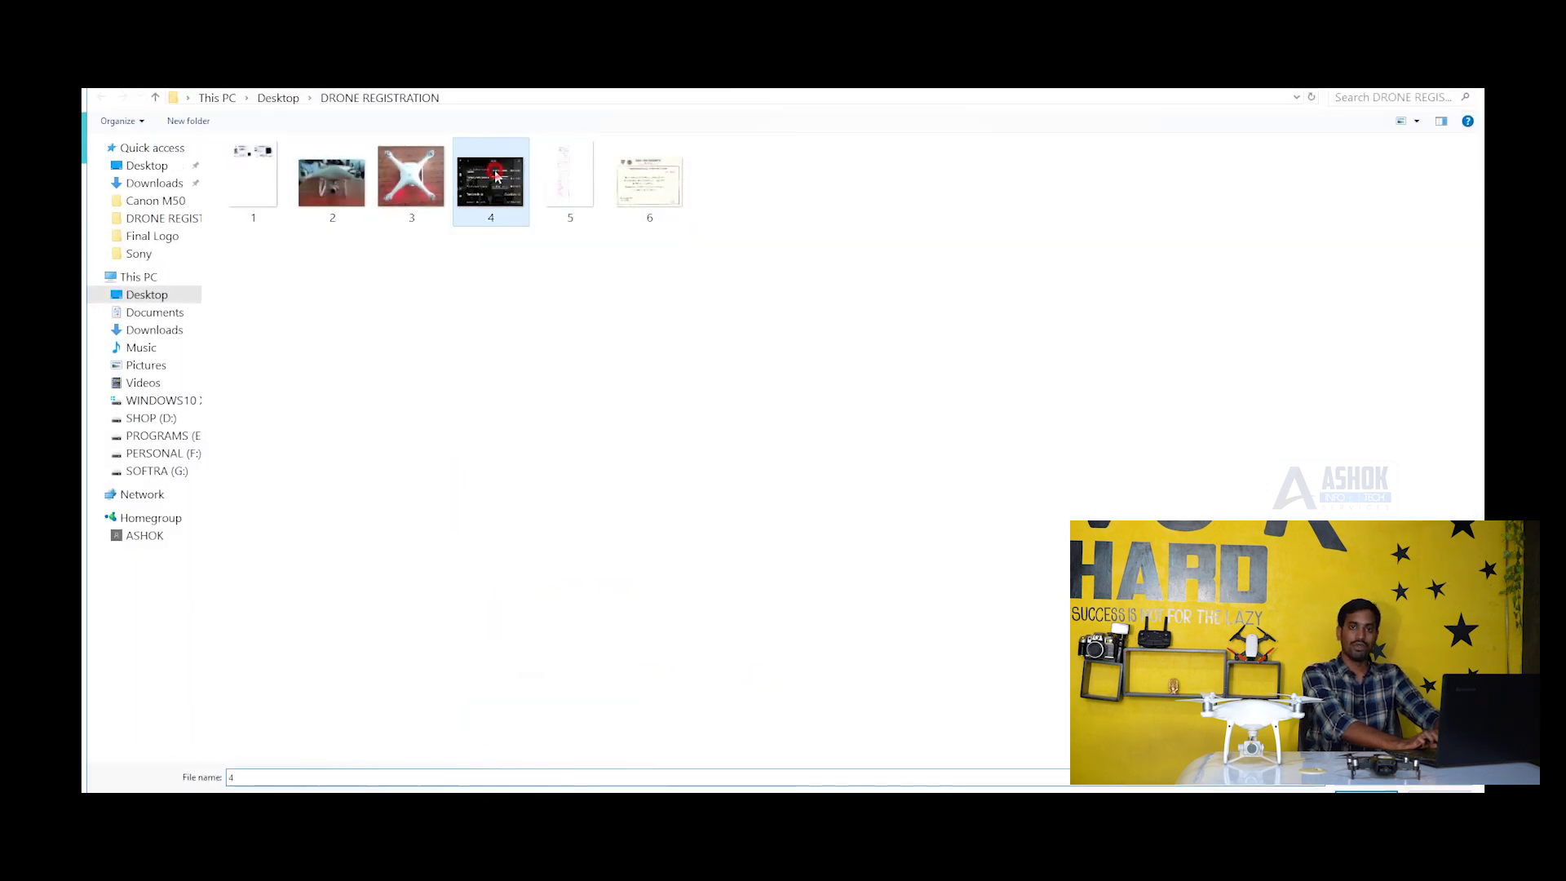
left_click(1366, 789)
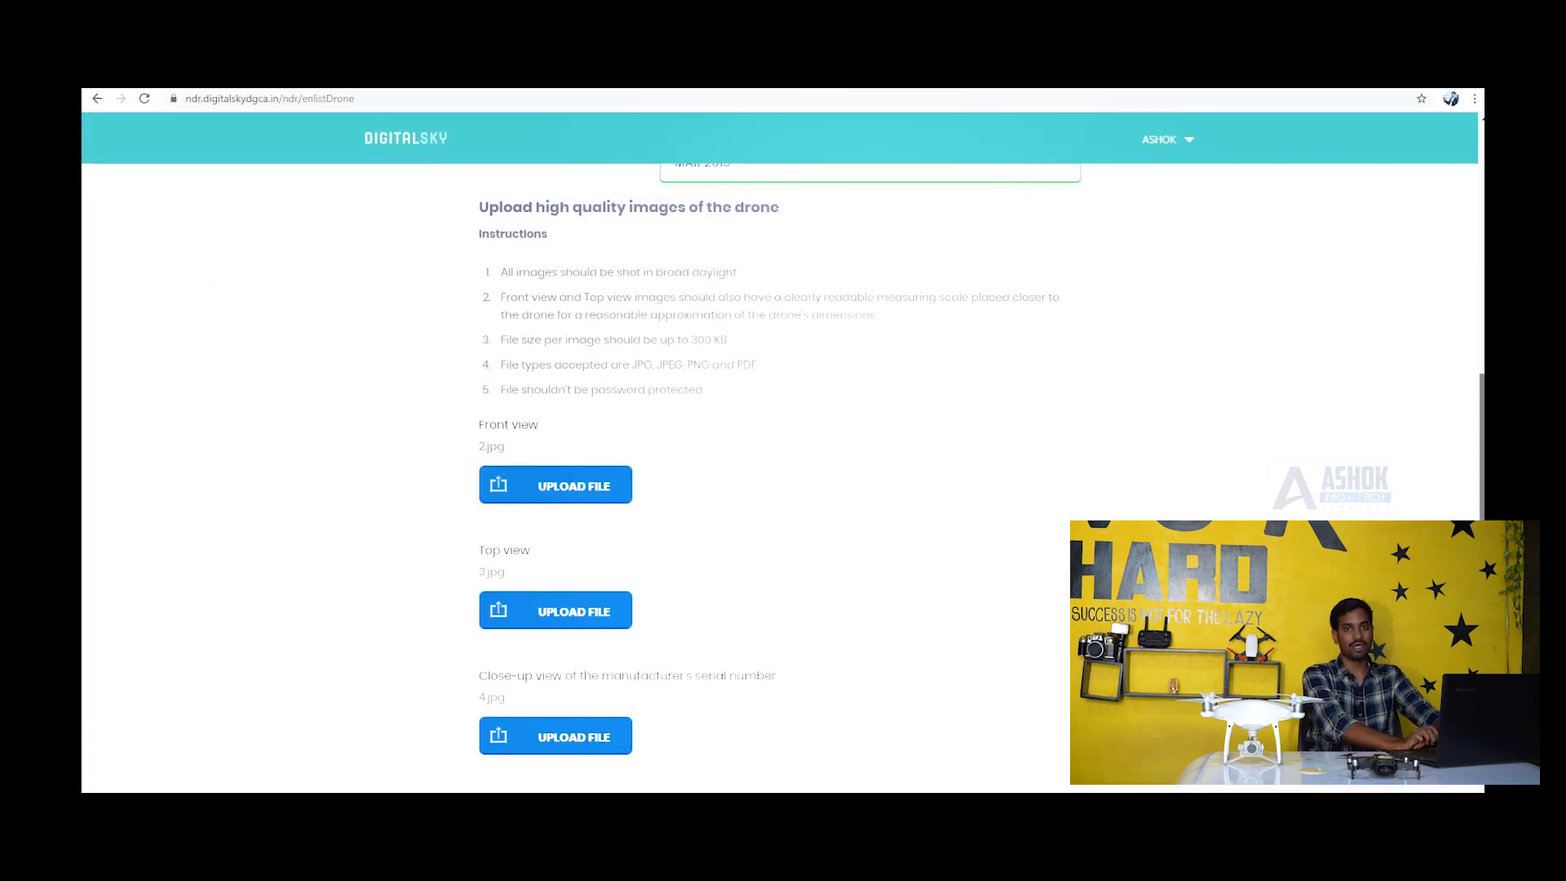
scroll(779, 477, "down", 3)
Tick the I hereby declaration, pass the reCAPTCHA check and submit with GET DAN.
scroll(779, 477, "down", 3)
scroll(779, 440, "down", 1)
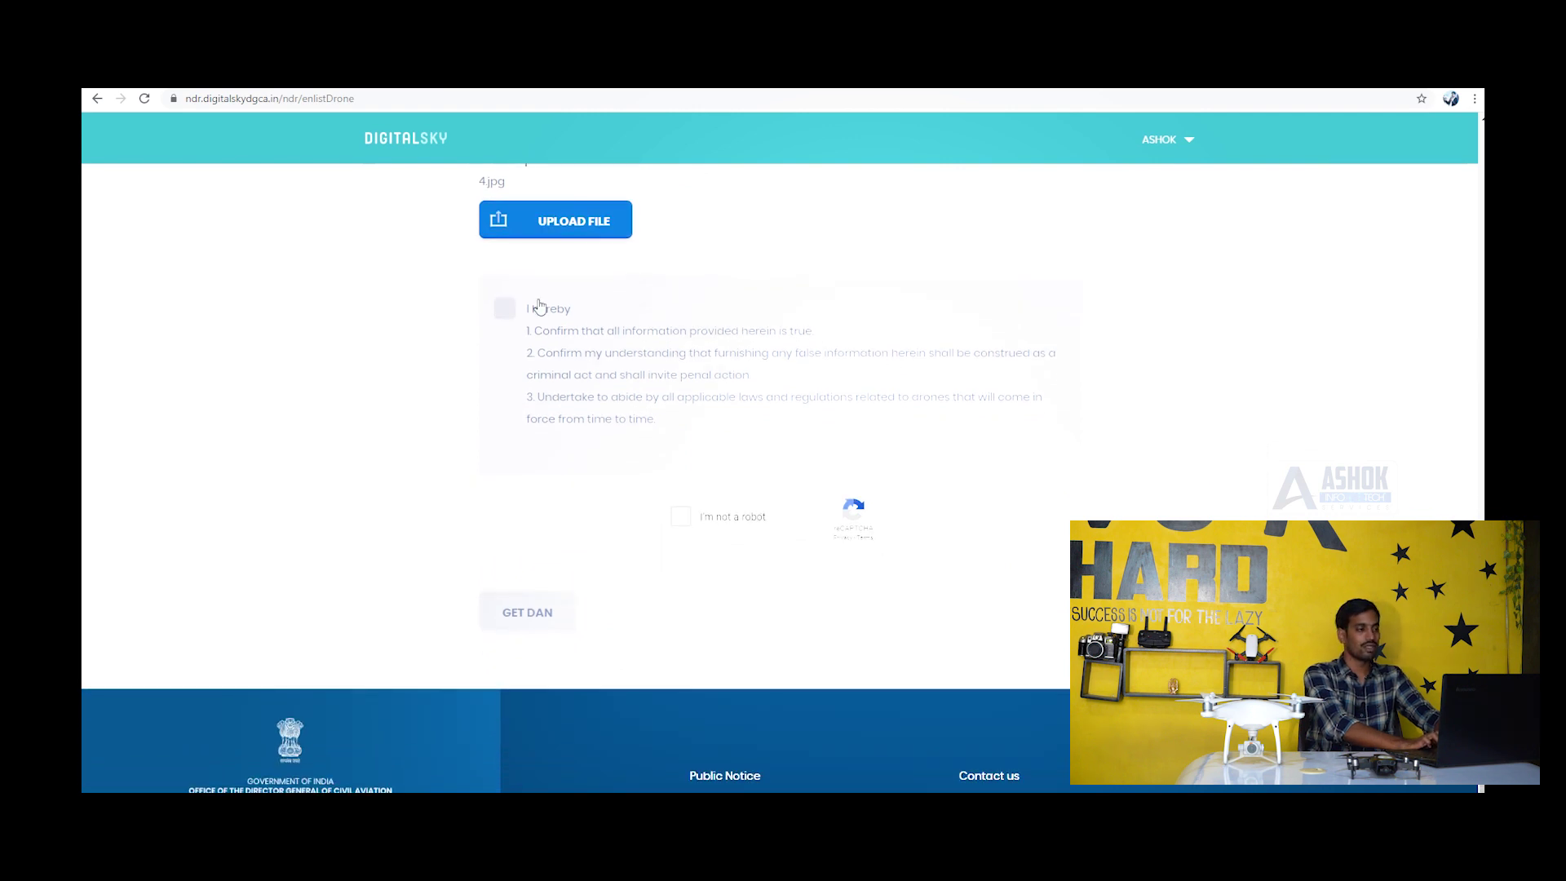
left_click(505, 310)
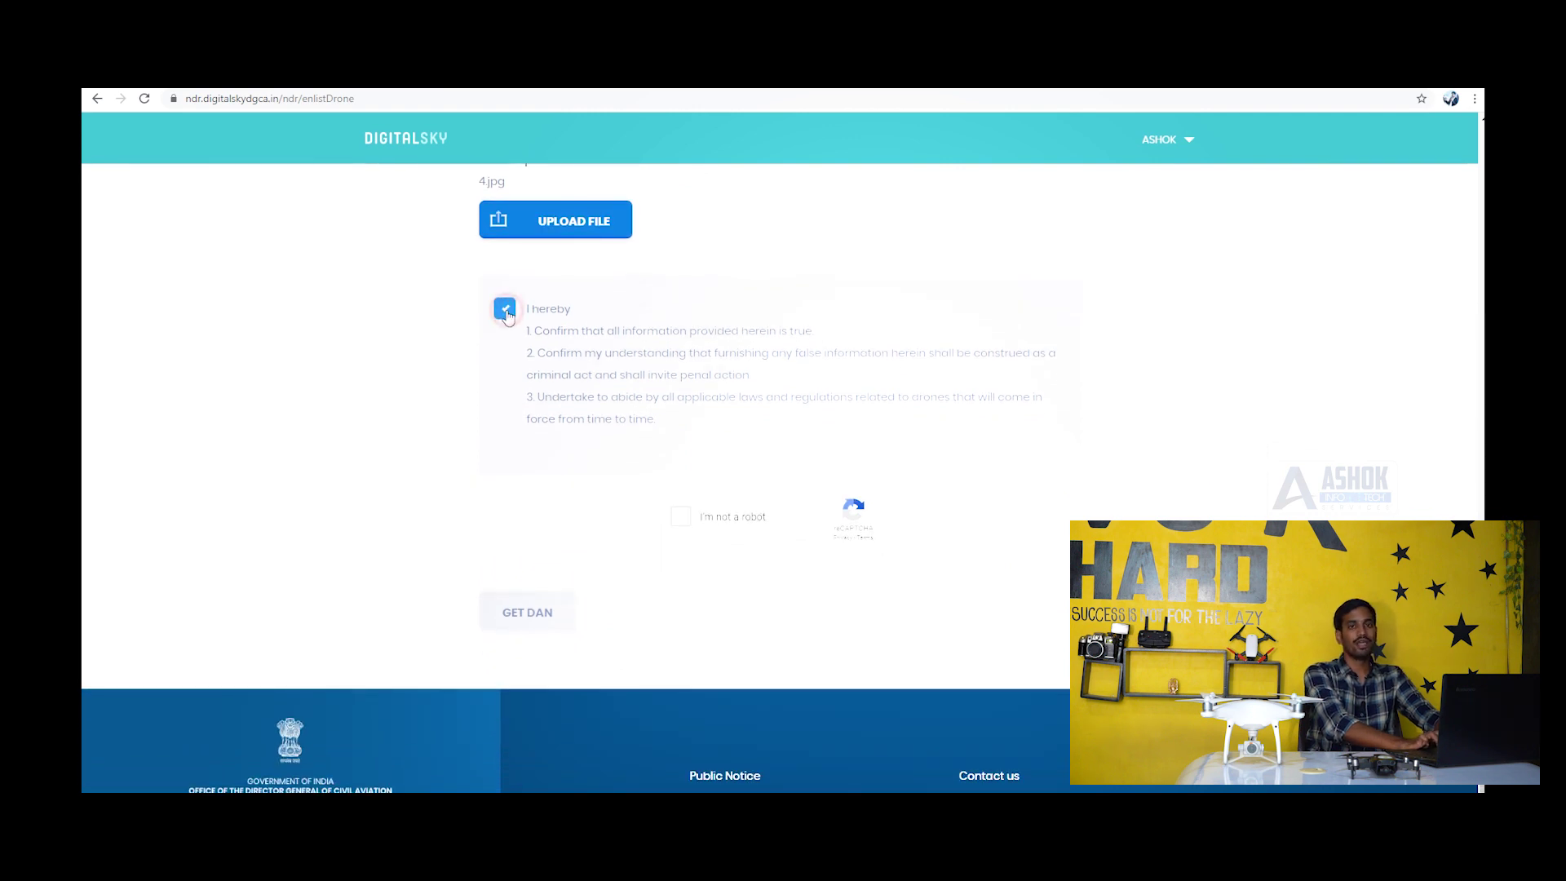
left_click(682, 518)
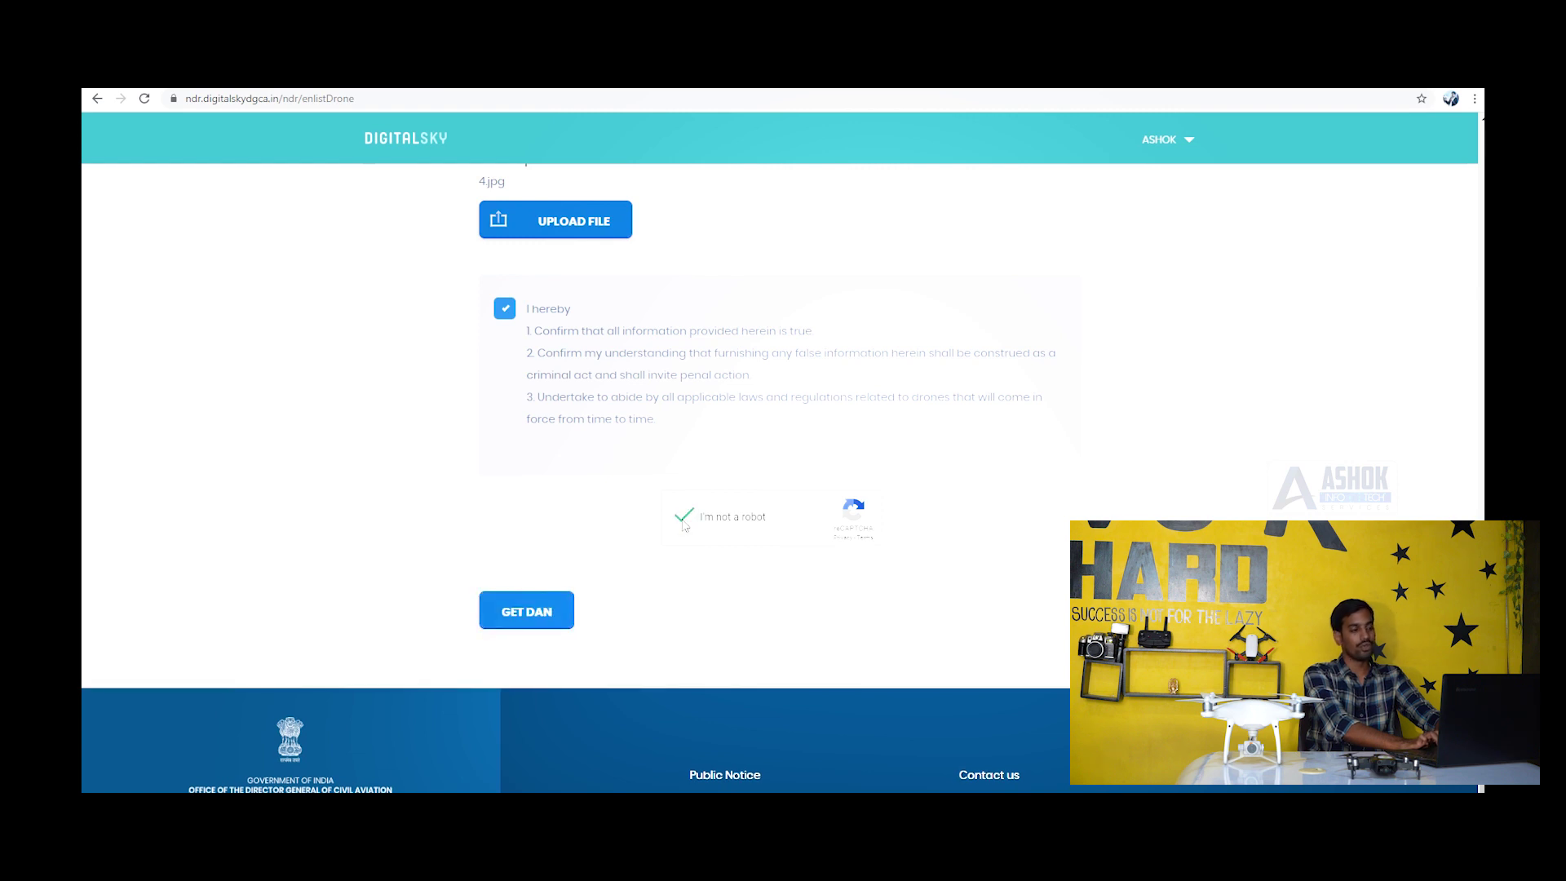
left_click(536, 615)
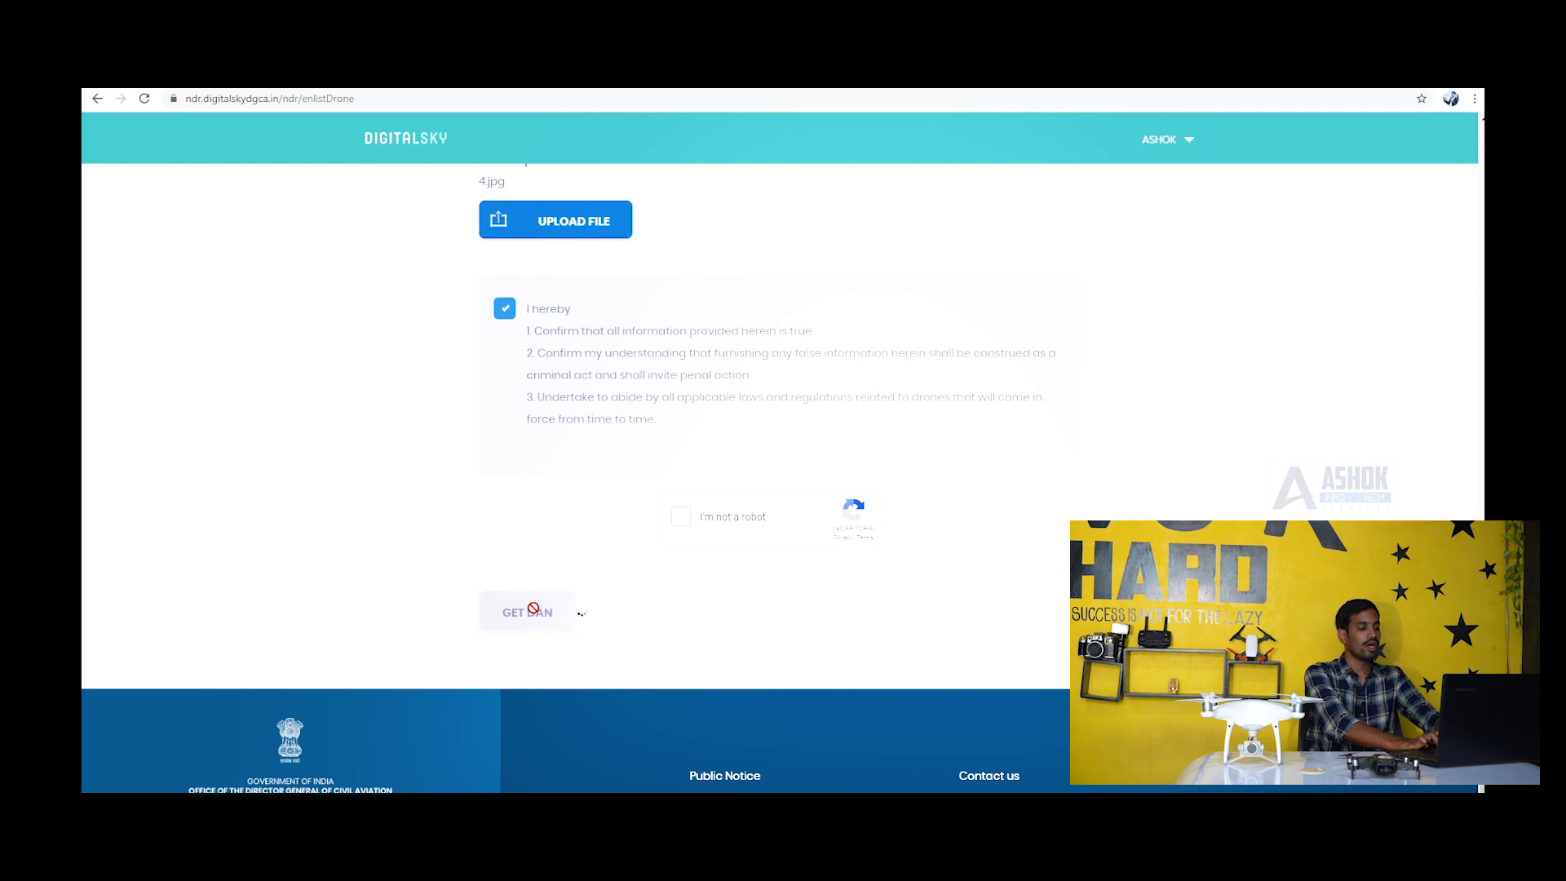